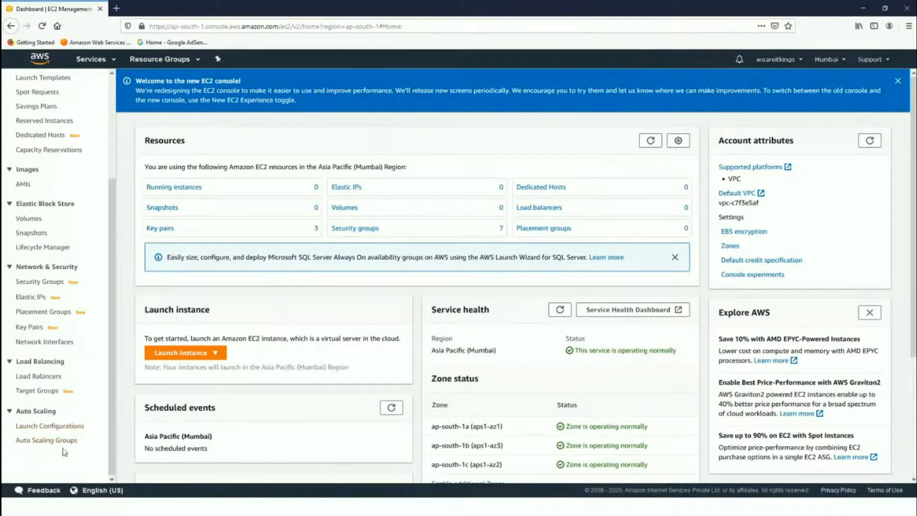
# Start a new launch configuration, name it web-server-lc and open the list of available AMIs
pyautogui.click(45, 430)
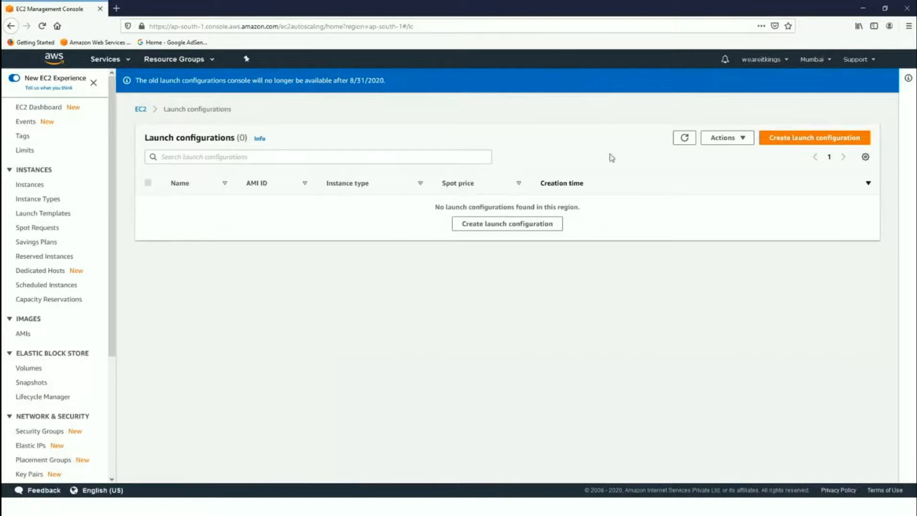
pyautogui.click(784, 143)
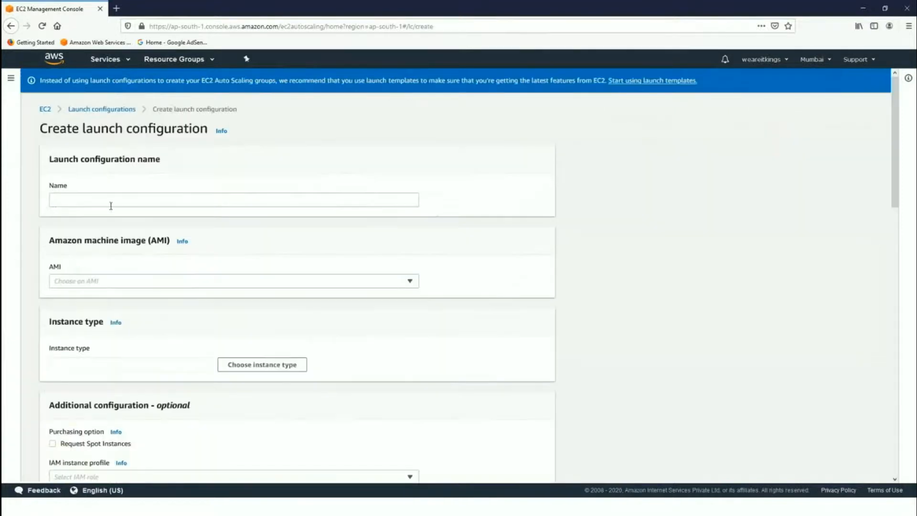
pyautogui.click(94, 202)
pyautogui.write('we')
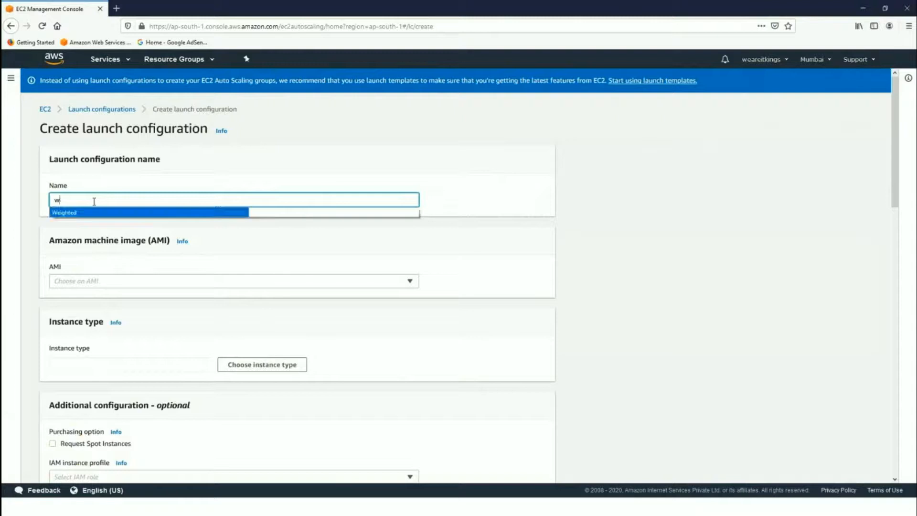
pyautogui.press('BackSpace')
pyautogui.press('BackSpace')
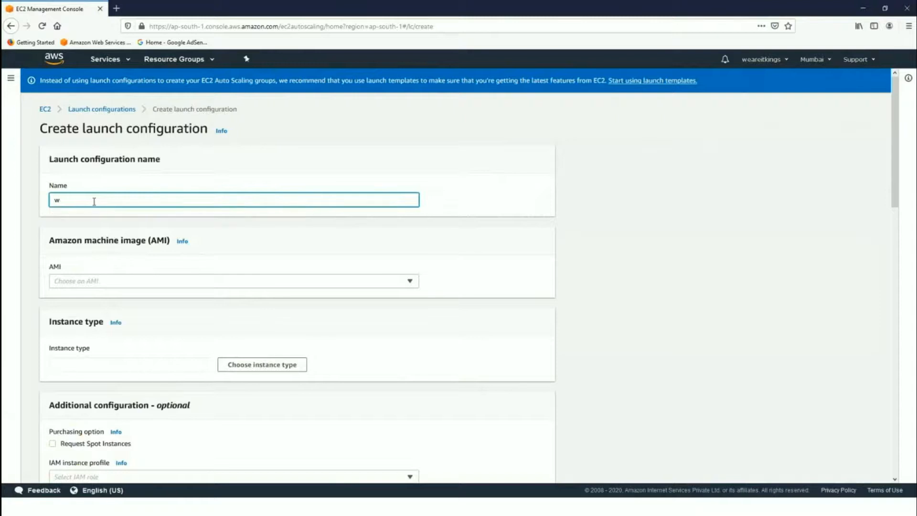
pyautogui.write('web')
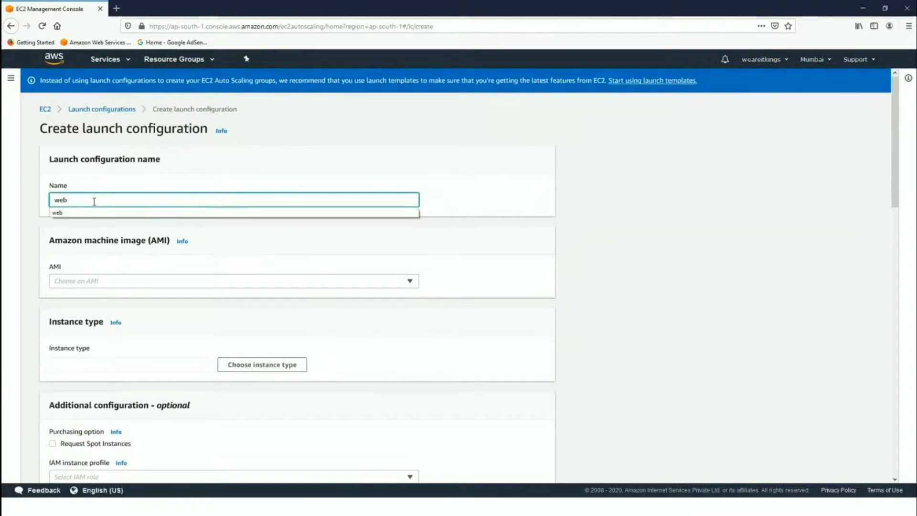
pyautogui.write('-server-lc')
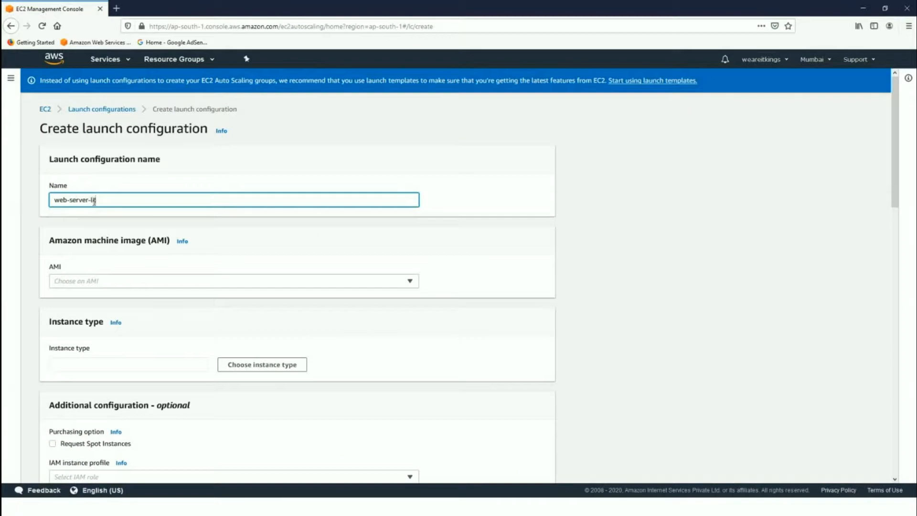
pyautogui.click(117, 285)
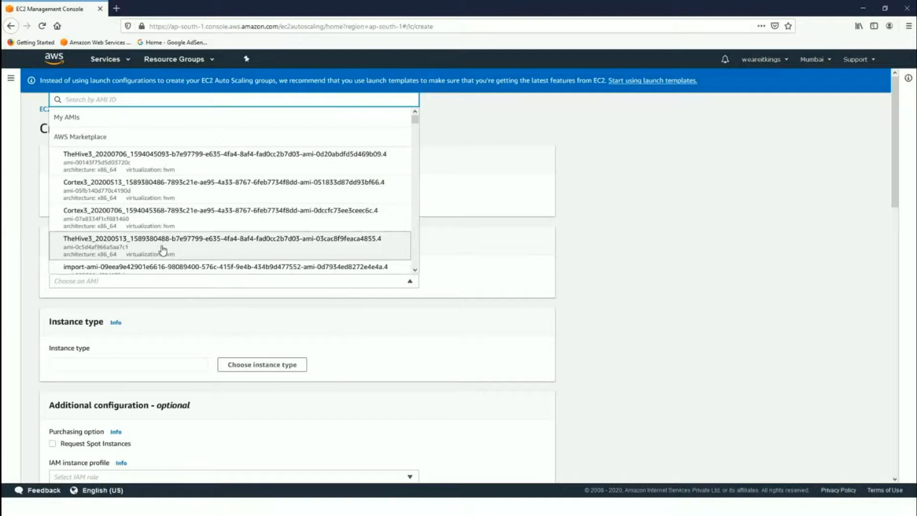
# Duplicate the browser tab and open the EC2 dashboard in the copy
pyautogui.rightClick(54, 11)
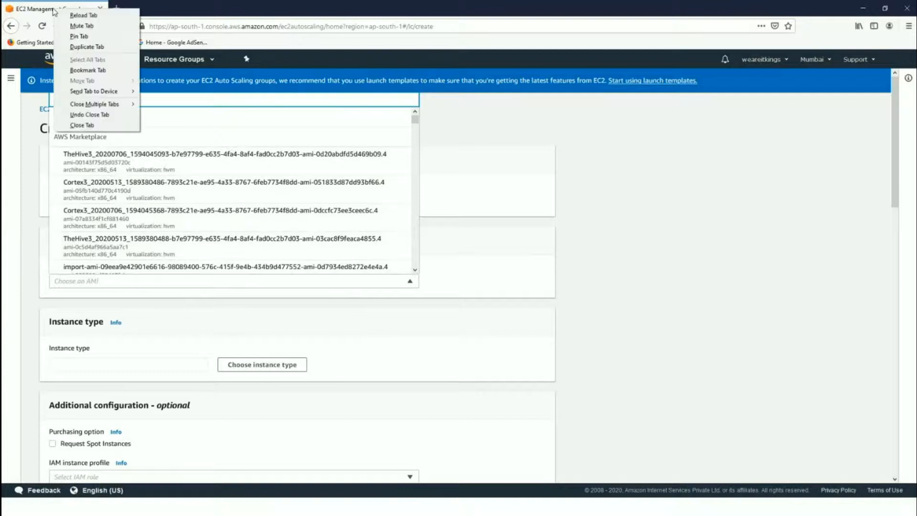
pyautogui.click(87, 47)
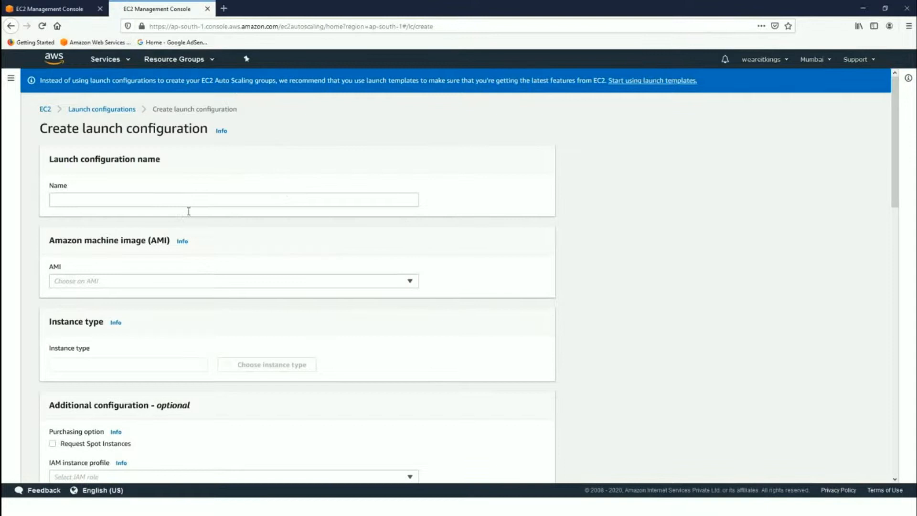
pyautogui.click(126, 62)
pyautogui.click(32, 108)
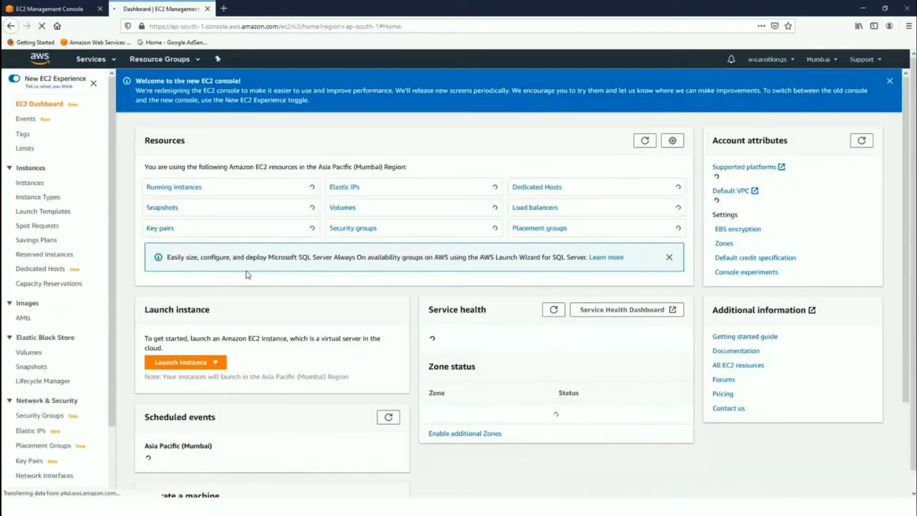
# Filter the list of EC2 instance types by t2.micro
pyautogui.click(174, 187)
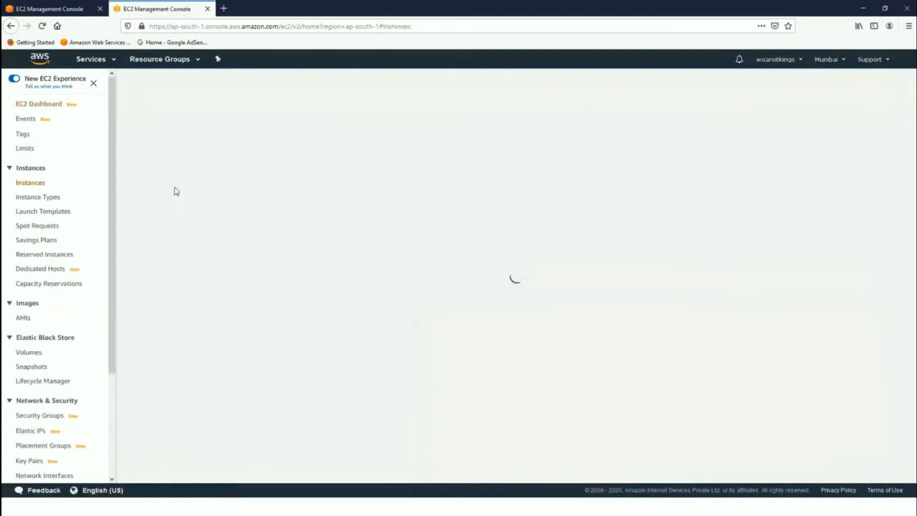
pyautogui.click(36, 199)
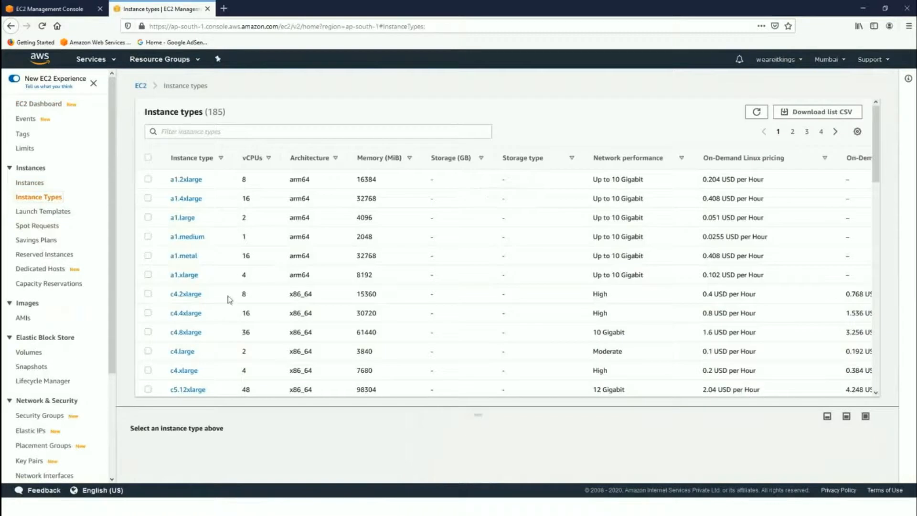
pyautogui.click(213, 132)
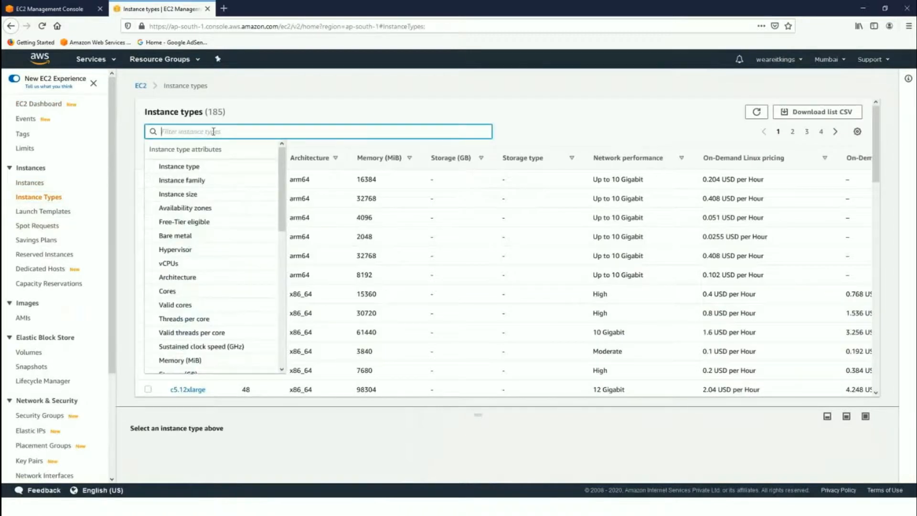
pyautogui.write('t2.')
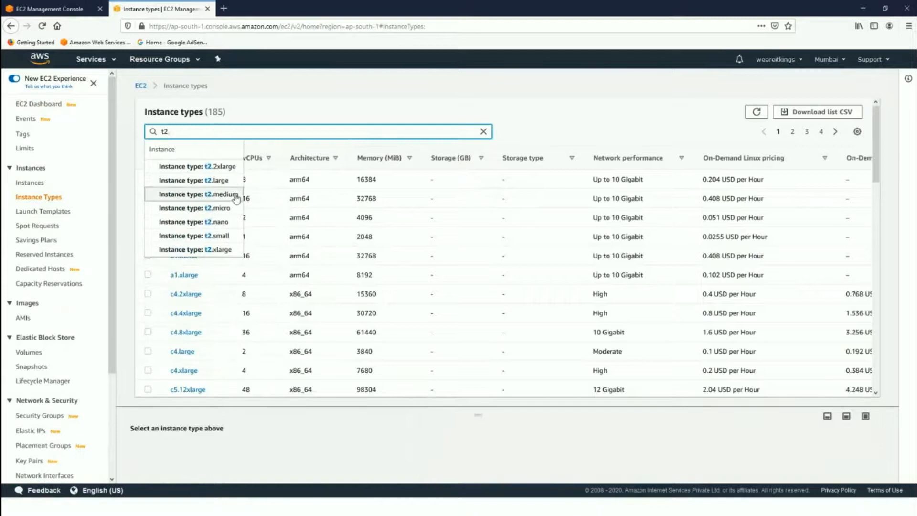
pyautogui.click(224, 209)
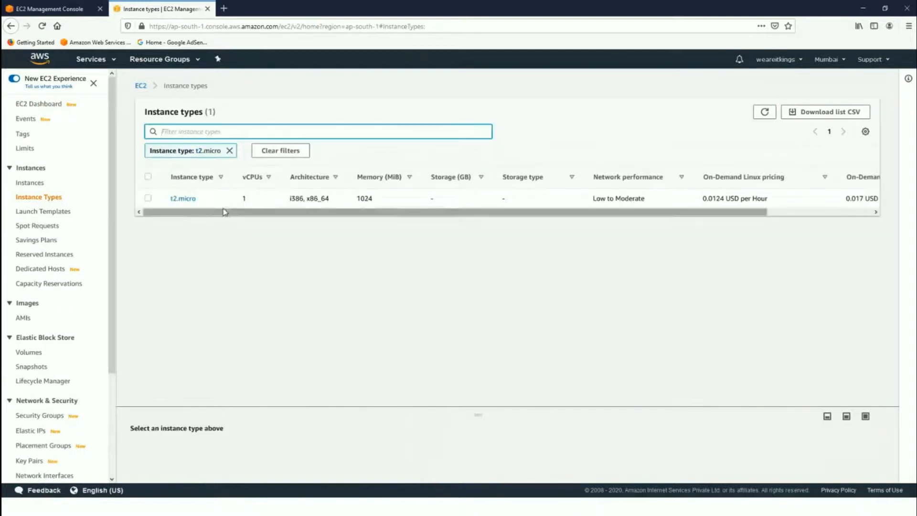
# Review the t2.micro details, including compute, networking and storage, and return to the full list of instance types
pyautogui.click(177, 200)
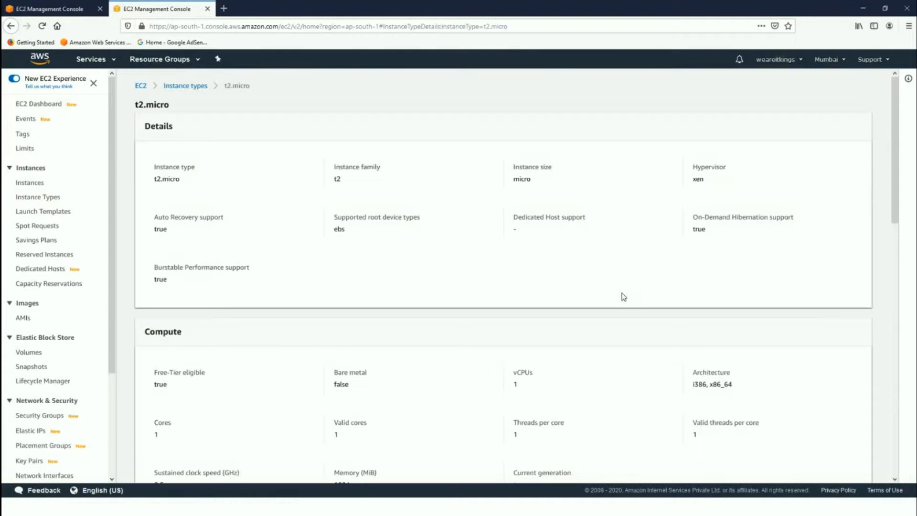
pyautogui.scroll(-5, 290, 263)
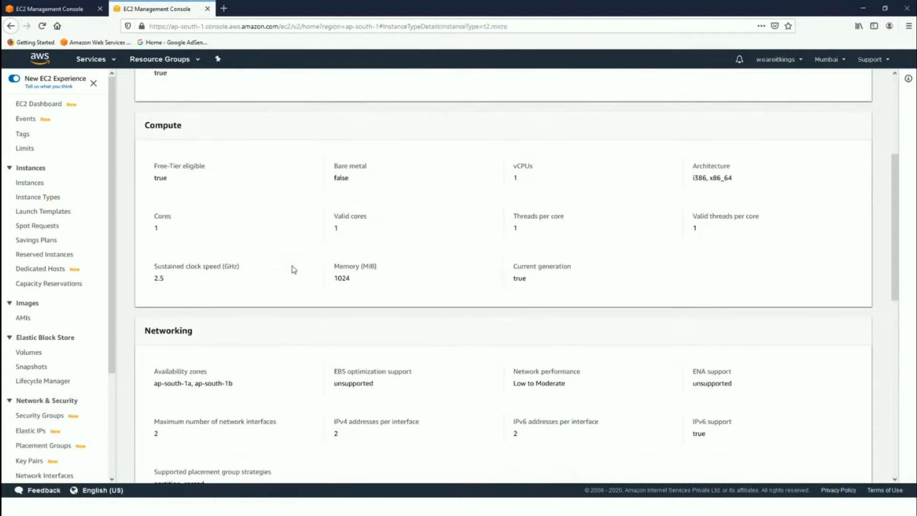
pyautogui.scroll(-9, 707, 254)
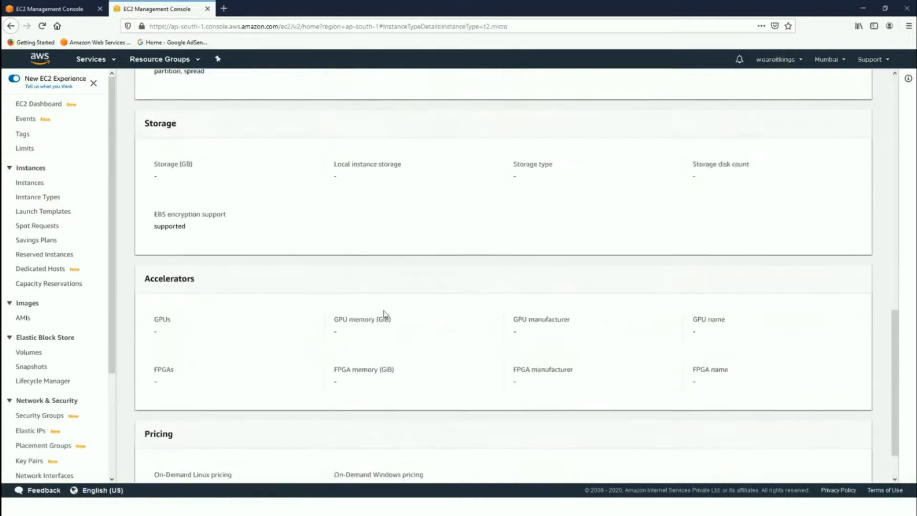
pyautogui.scroll(14, 385, 315)
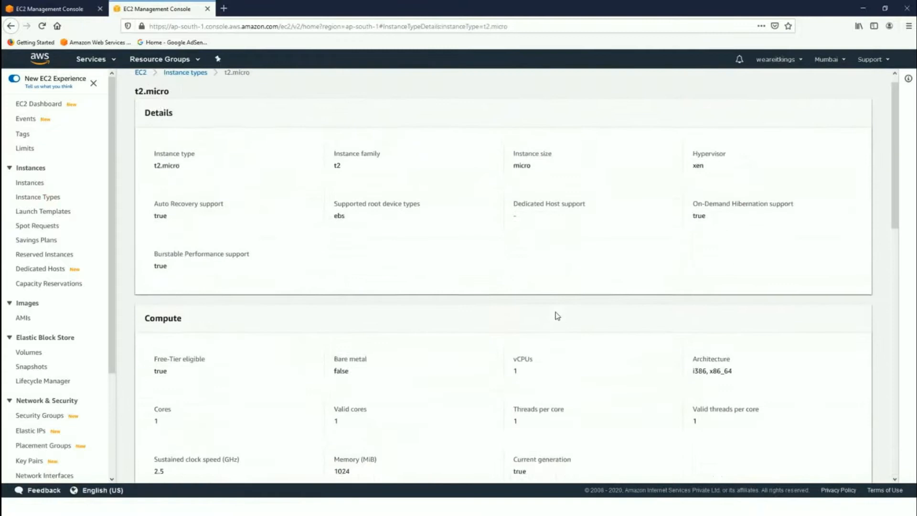
pyautogui.click(186, 87)
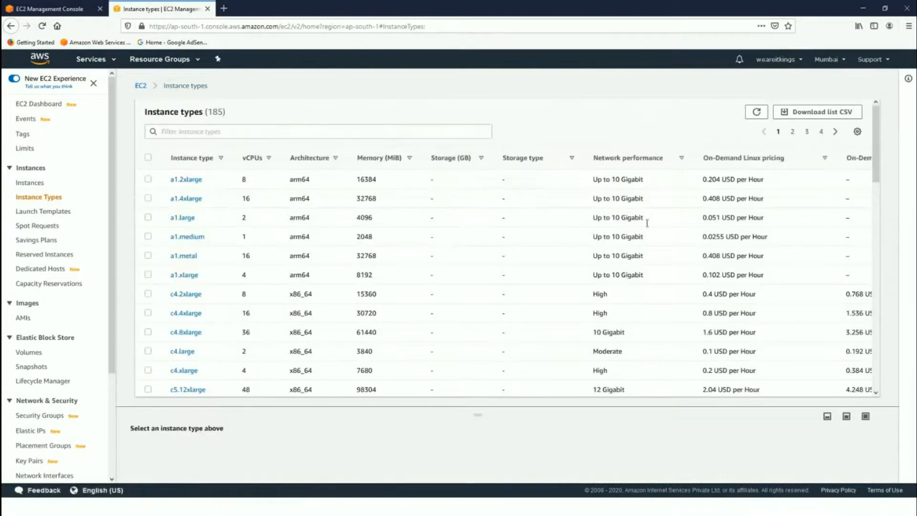
# Start the launch instance wizard from the EC2 dashboard and copy the 64-bit Arm AMI ID of Amazon Linux 2
pyautogui.click(42, 107)
pyautogui.click(180, 353)
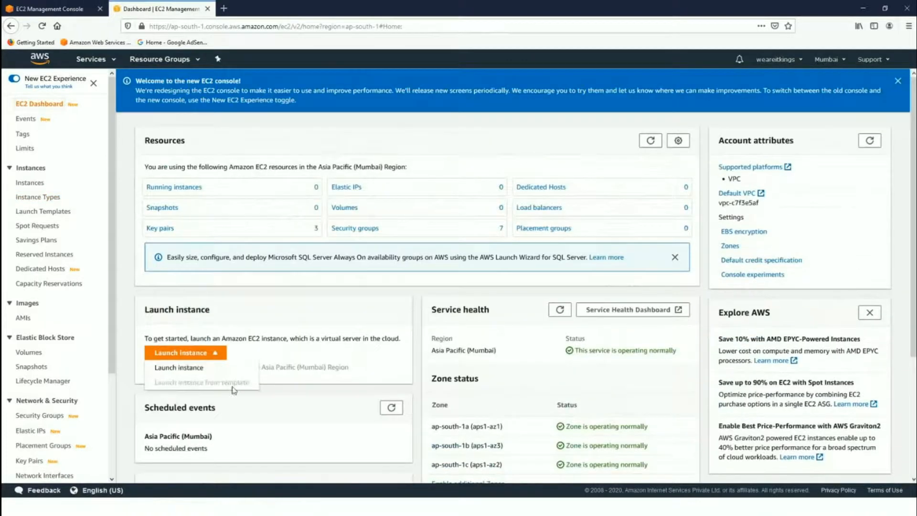
pyautogui.click(165, 369)
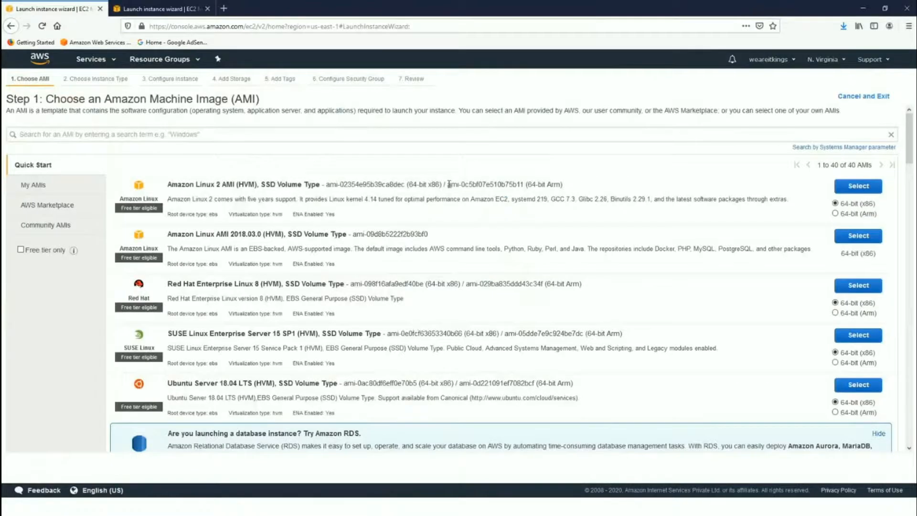
pyautogui.moveTo(448, 185); pyautogui.dragTo(527, 184)
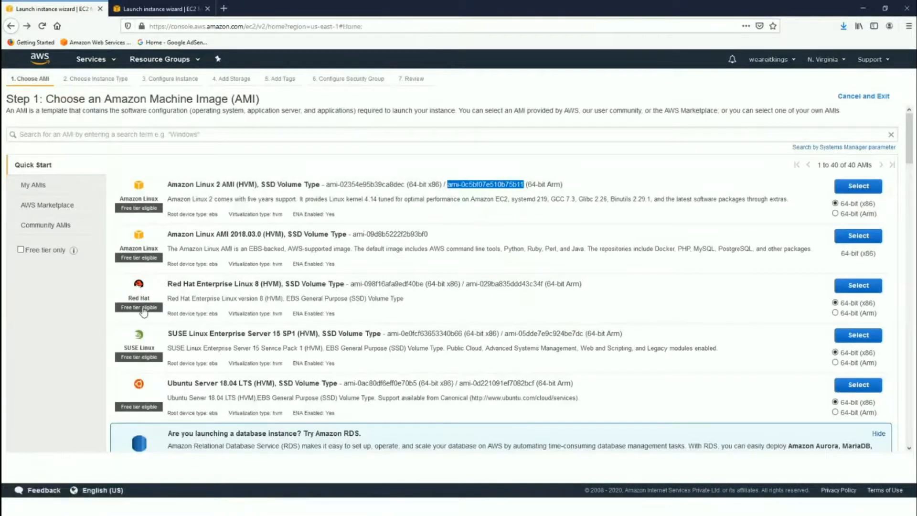
# Start a new launch configuration in the N. Virginia region and name it web-server-lc
pyautogui.scroll(-5, 53, 286)
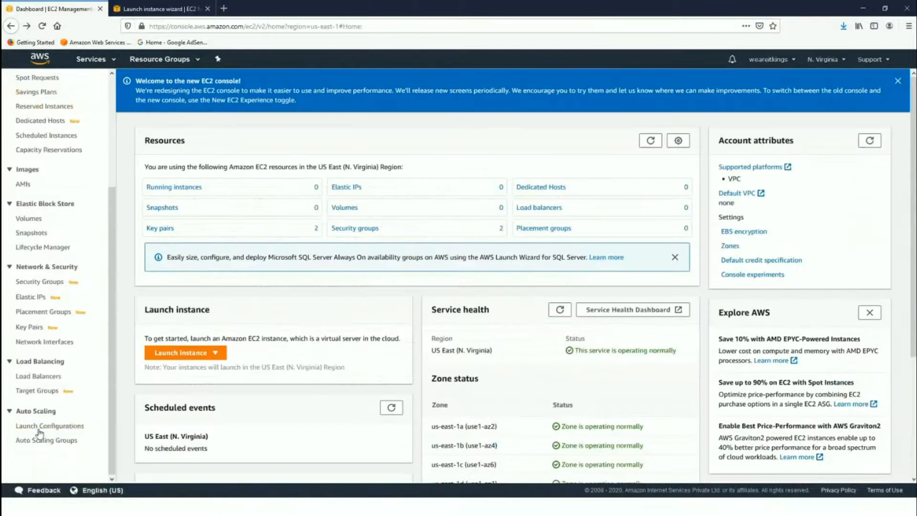
pyautogui.click(51, 426)
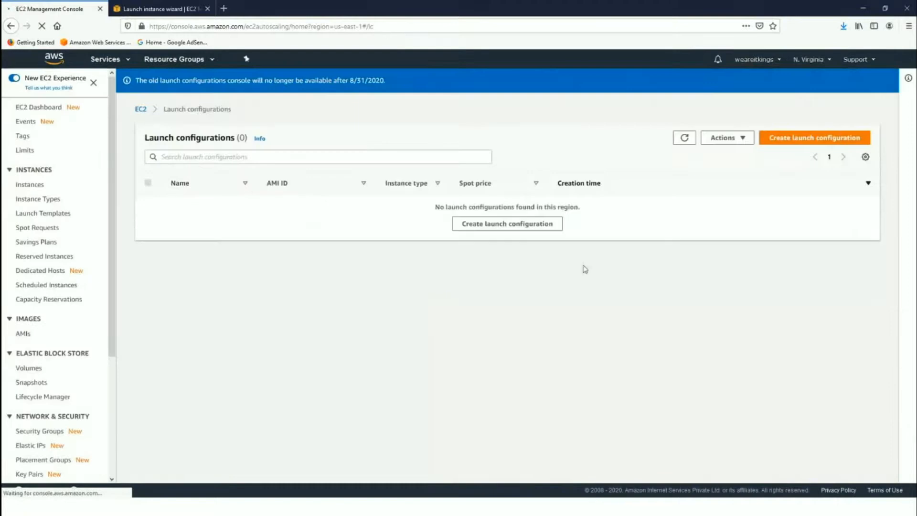
pyautogui.click(489, 225)
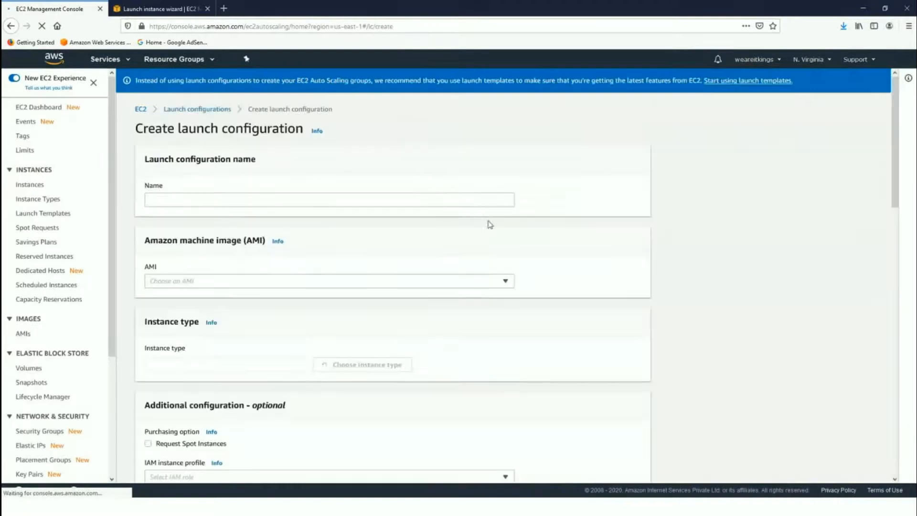
pyautogui.click(158, 200)
pyautogui.write('web-s')
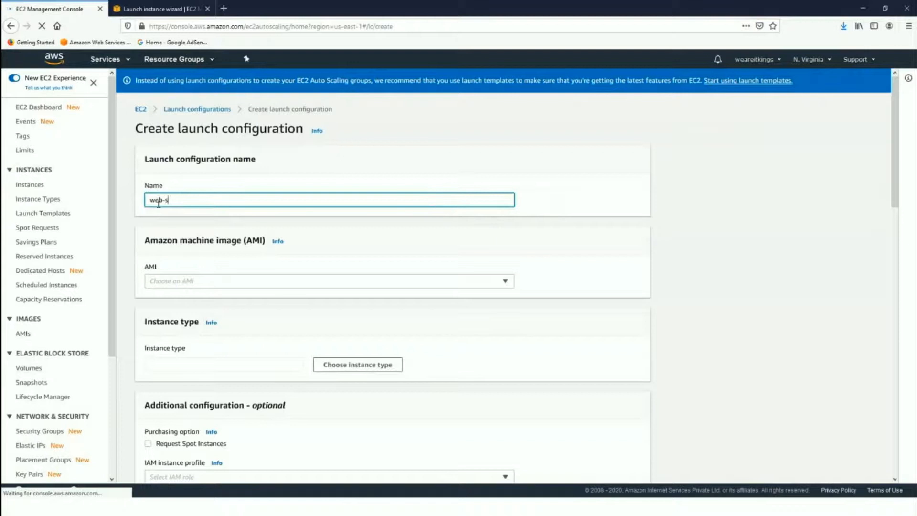
pyautogui.write('erver-lc')
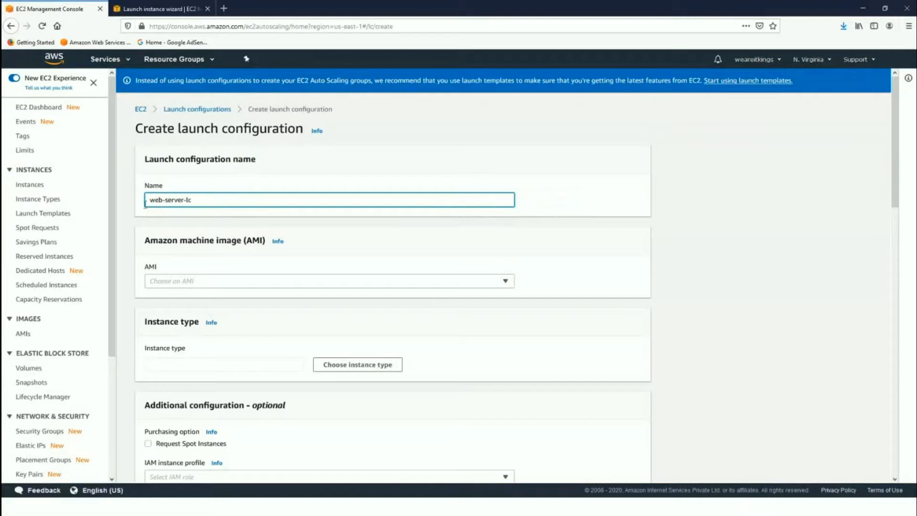
# Find the AMI by the copied ID ami-0c5bf07e510b75b11 and select amzn2-ami-hvm-2.0.20200722.0-arm64-gp2 for the launch configuration
pyautogui.click(199, 283)
pyautogui.hotkey('ctrl', 'v')
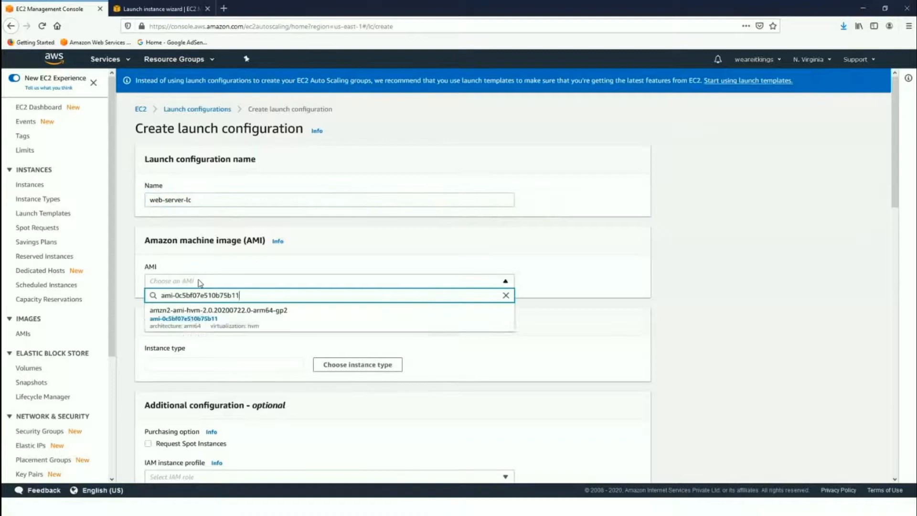
pyautogui.click(194, 317)
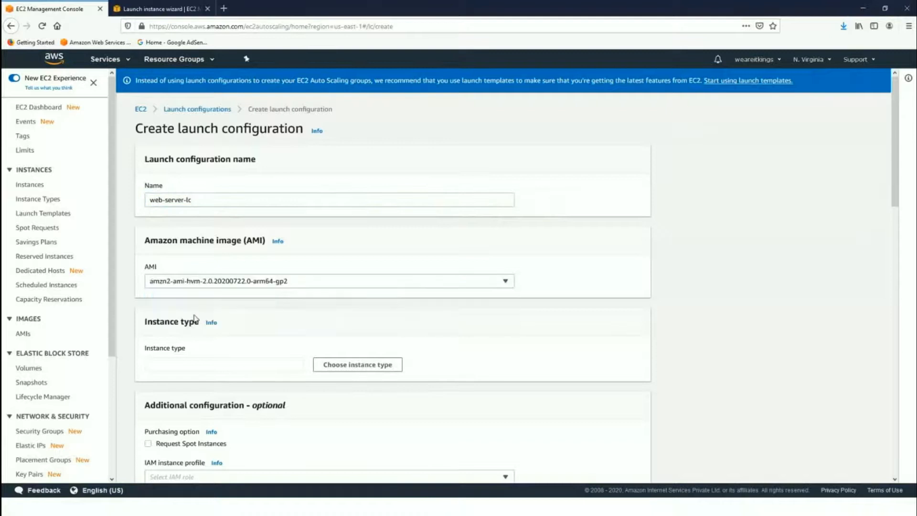
# Search the instance types for t2.mi and set the launch configuration's instance type to t2.micro
pyautogui.click(292, 364)
pyautogui.click(343, 369)
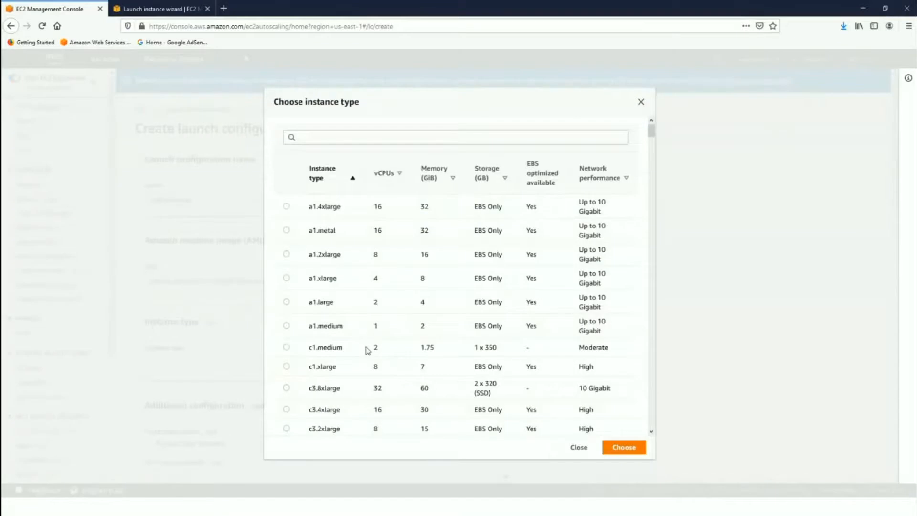
pyautogui.click(320, 137)
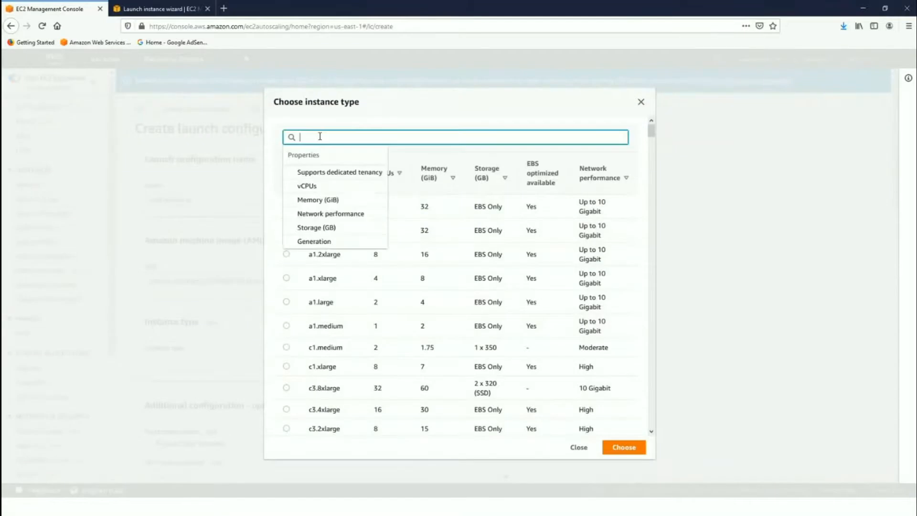
pyautogui.write('t2.mi')
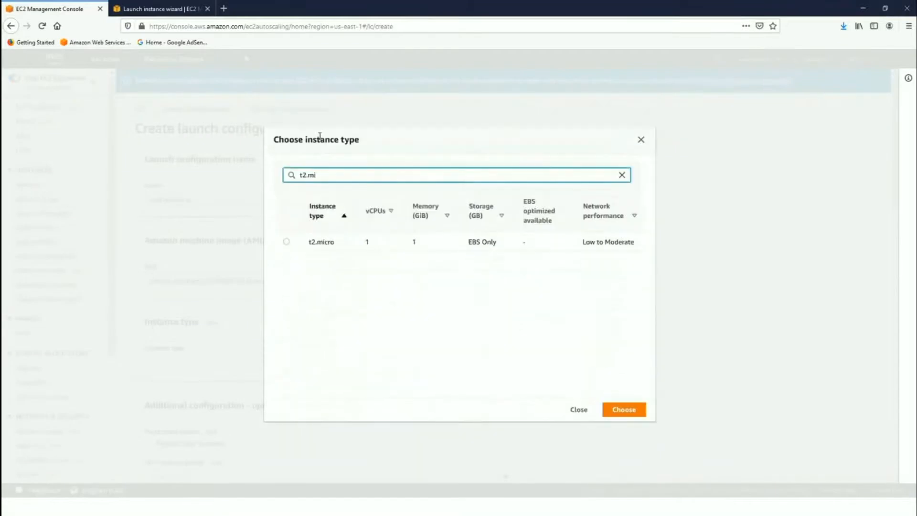
pyautogui.click(287, 243)
pyautogui.click(637, 412)
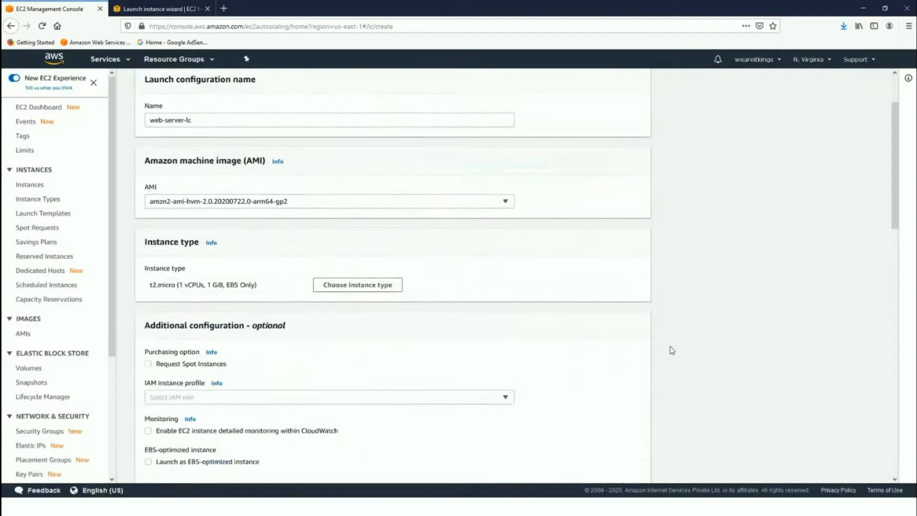
pyautogui.scroll(-3, 670, 346)
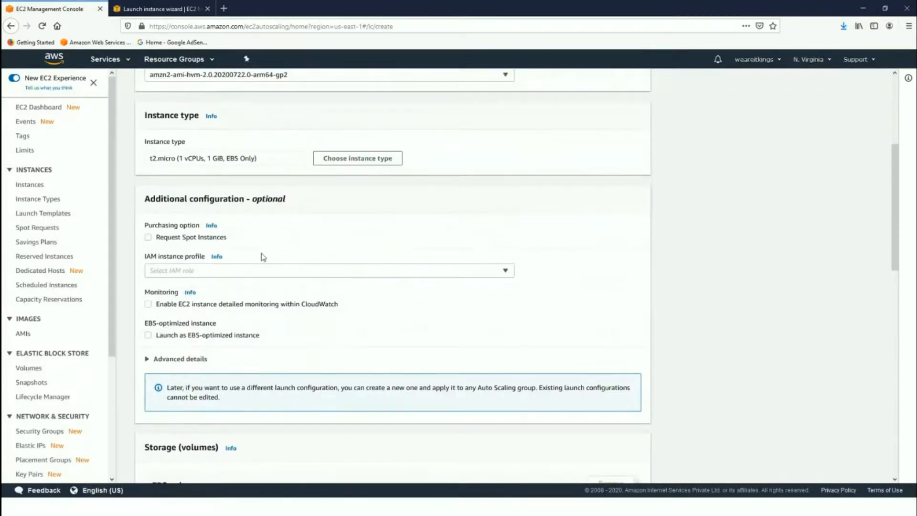
# Assign the existing security group FOR-EC2 to the launch configuration
pyautogui.scroll(-3, 189, 235)
pyautogui.scroll(-3, 178, 340)
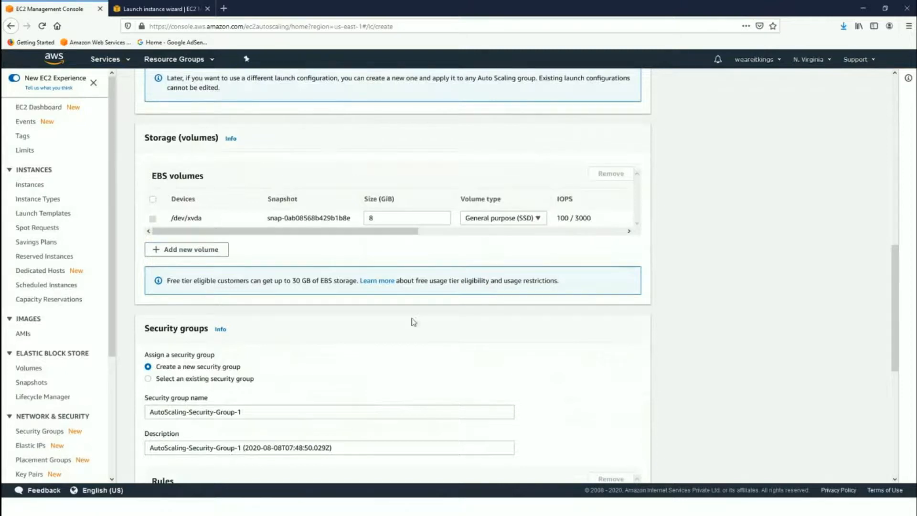
pyautogui.scroll(-2, 411, 322)
pyautogui.scroll(-2, 286, 249)
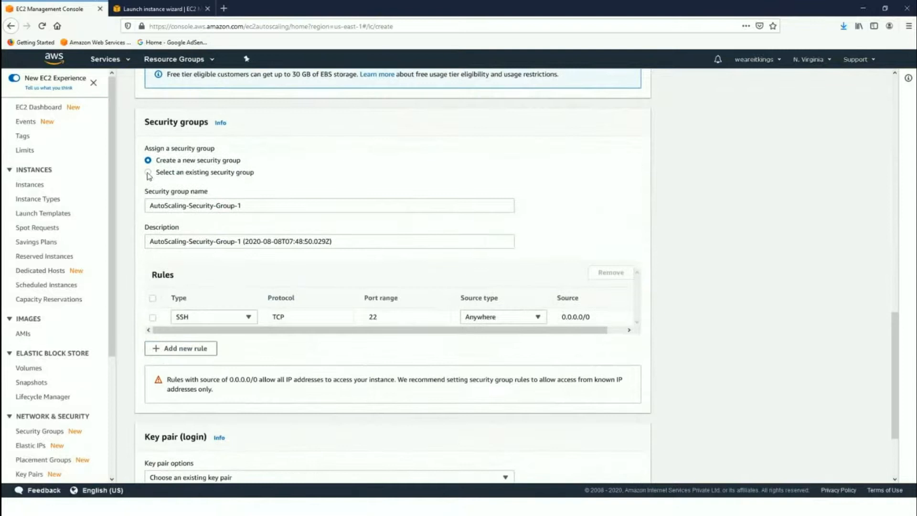
pyautogui.click(148, 173)
pyautogui.scroll(-1, 372, 254)
pyautogui.scroll(-1, 372, 255)
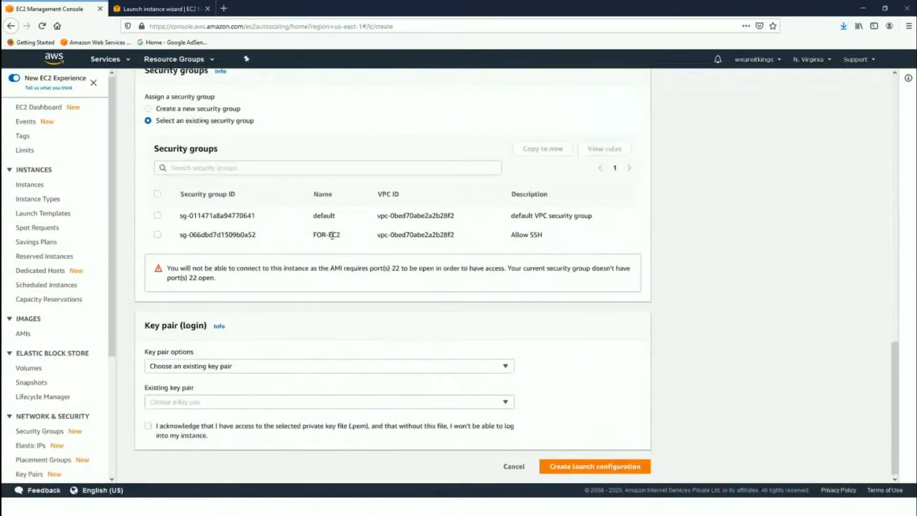
pyautogui.click(158, 234)
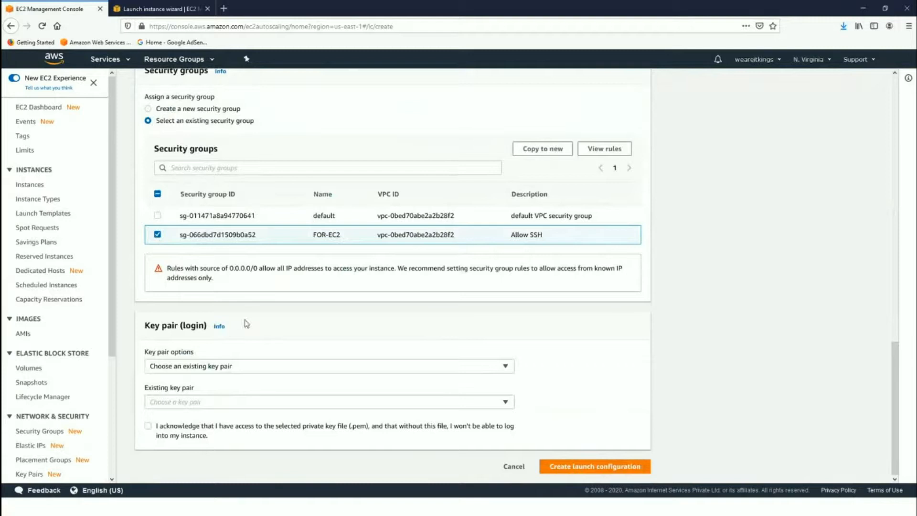
# Choose the existing key pair key-for-NV, acknowledge access to its private key file, and create the launch configuration
pyautogui.click(191, 368)
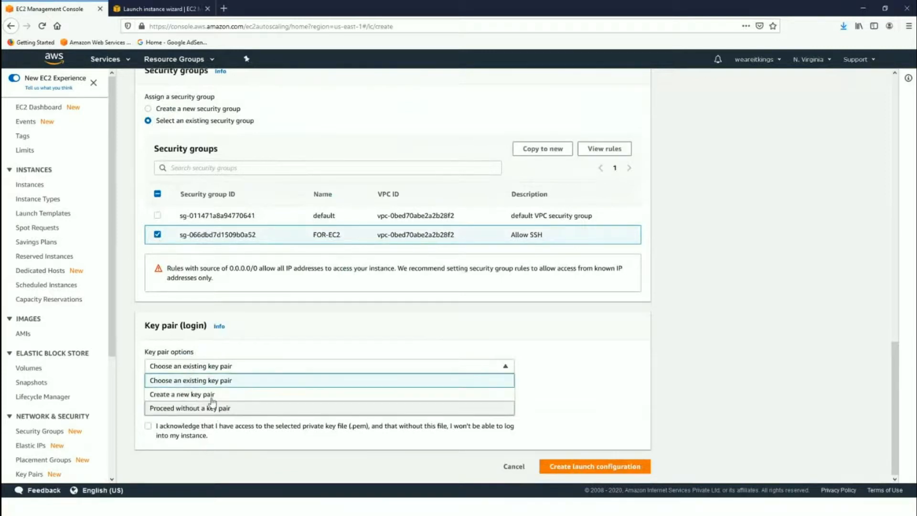
pyautogui.click(196, 382)
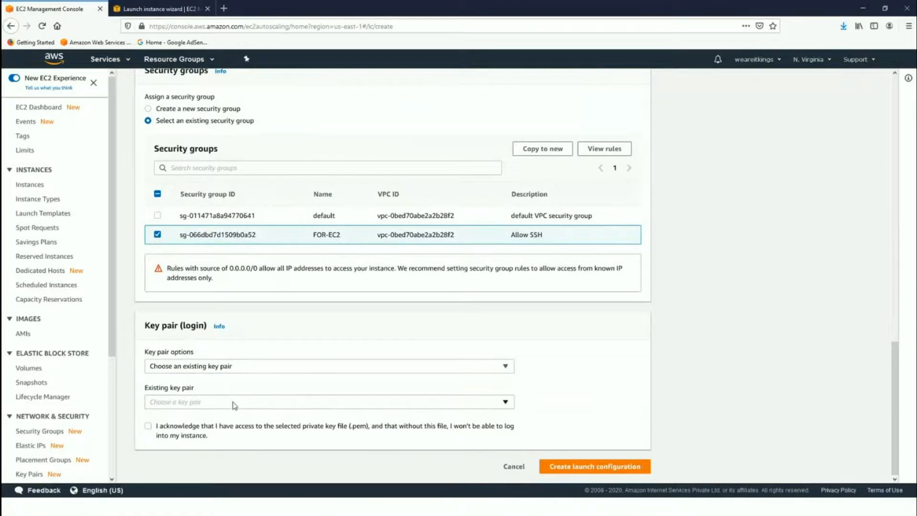
pyautogui.click(223, 406)
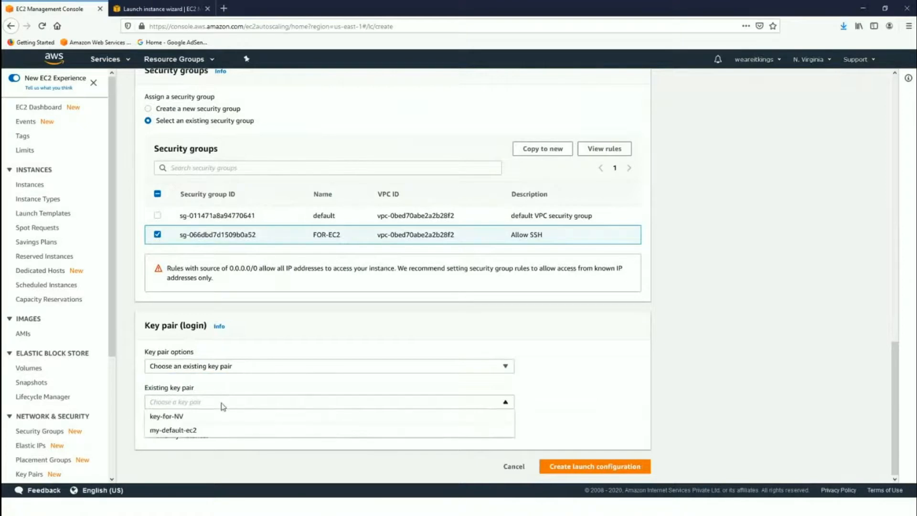
pyautogui.click(179, 419)
pyautogui.click(148, 427)
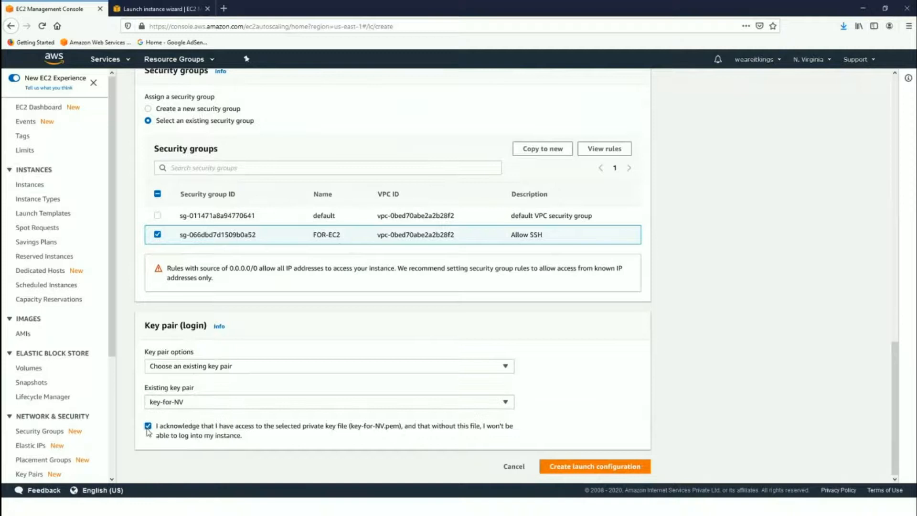
pyautogui.click(575, 471)
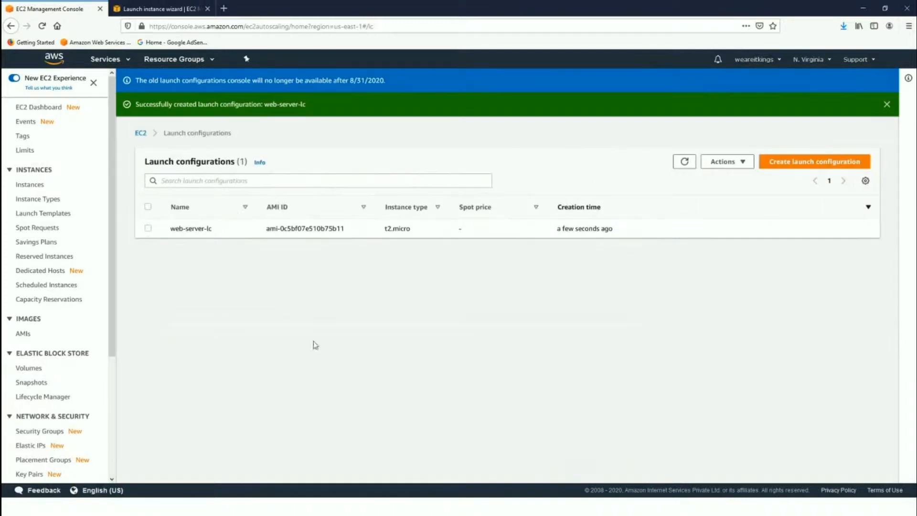
# Start creating an Auto Scaling group and name it web-server-auto-scale
pyautogui.scroll(-5, 43, 458)
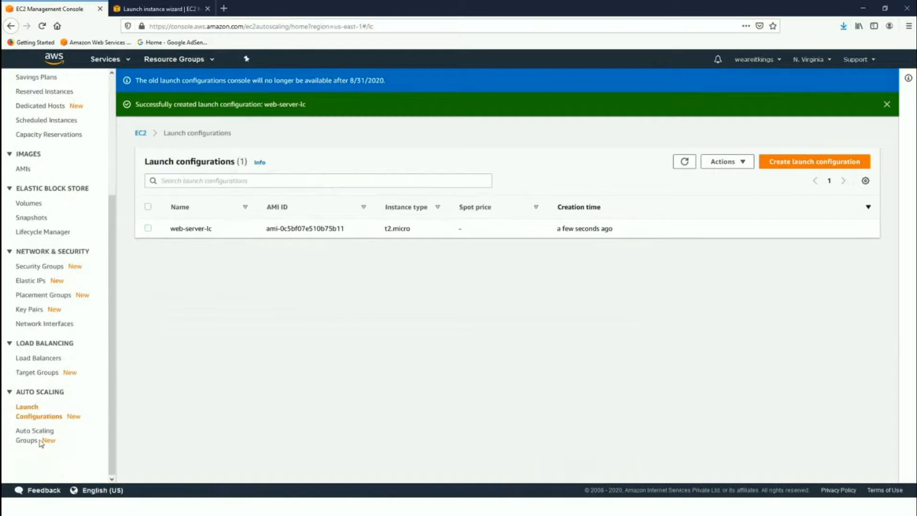
pyautogui.click(33, 435)
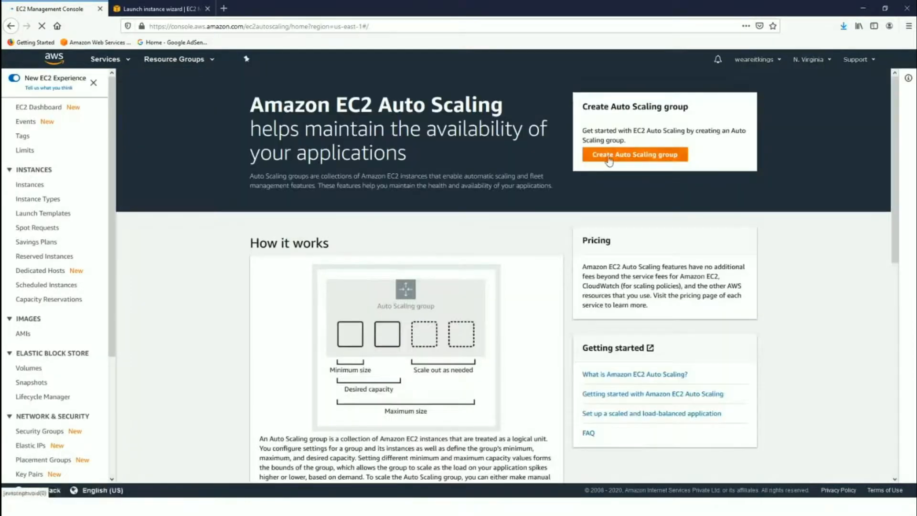
pyautogui.click(752, 151)
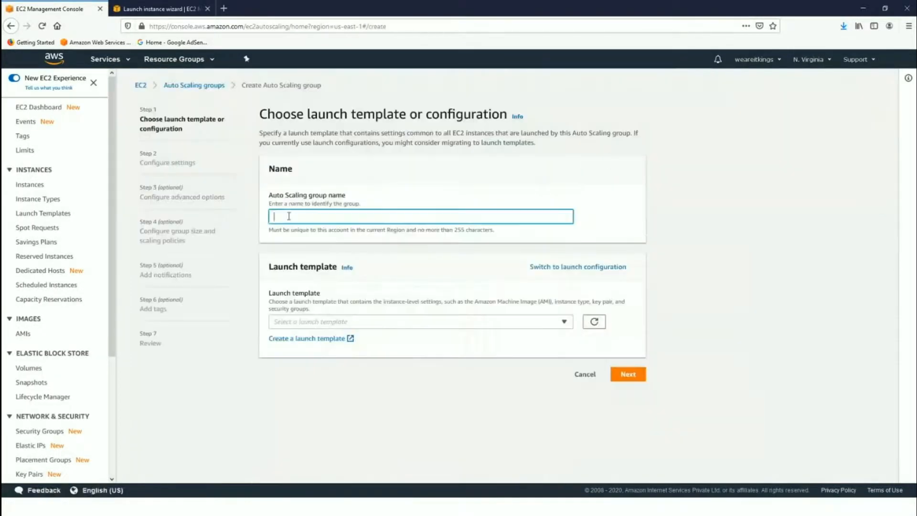
pyautogui.write('auto')
pyautogui.press('Left')
pyautogui.press('Left')
pyautogui.press('Left')
pyautogui.write('web-server-')
pyautogui.press('Right')
pyautogui.write('-scale')
# Base the Auto Scaling group on the launch configuration web-server-lc instead of a launch template and continue to the network settings
pyautogui.click(574, 271)
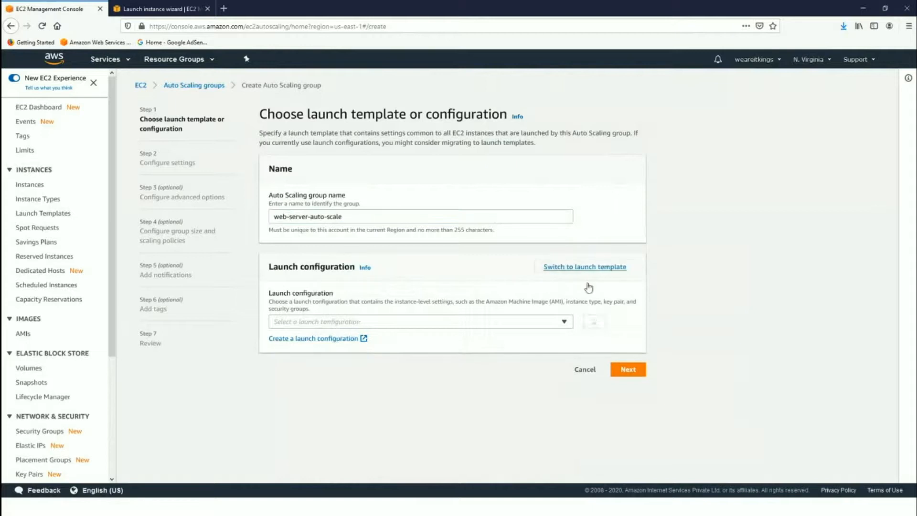
pyautogui.click(362, 322)
pyautogui.click(290, 356)
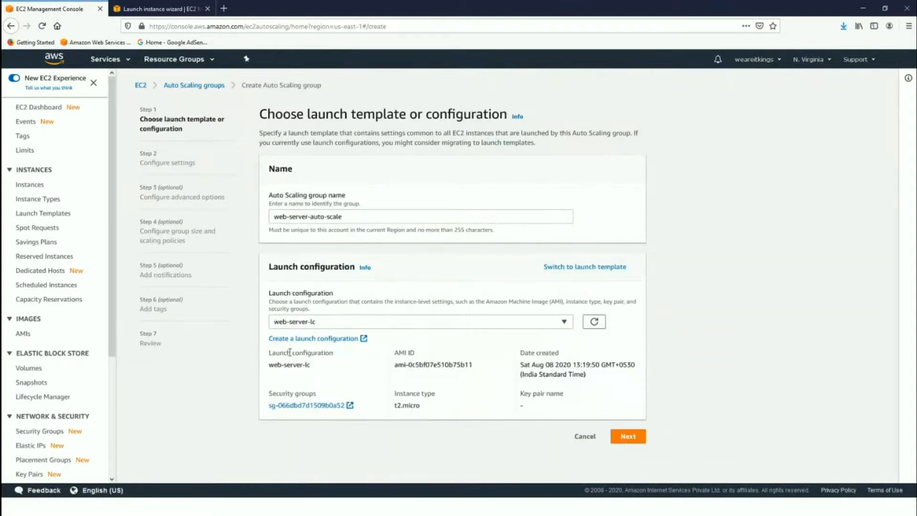
pyautogui.click(628, 434)
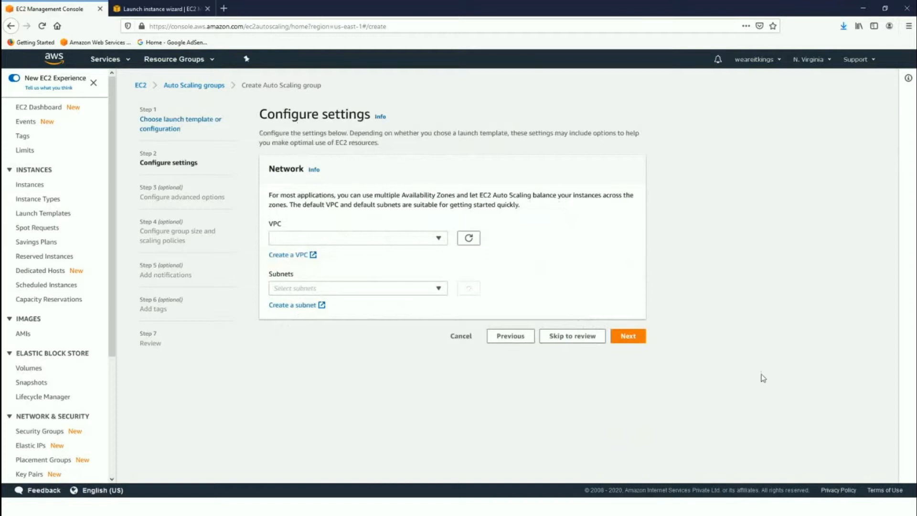
# Set the group's network to the VMCS VPC with subnets VMCS-PUB-1 and VMCS-PUB-2, and continue to the advanced options
pyautogui.click(333, 239)
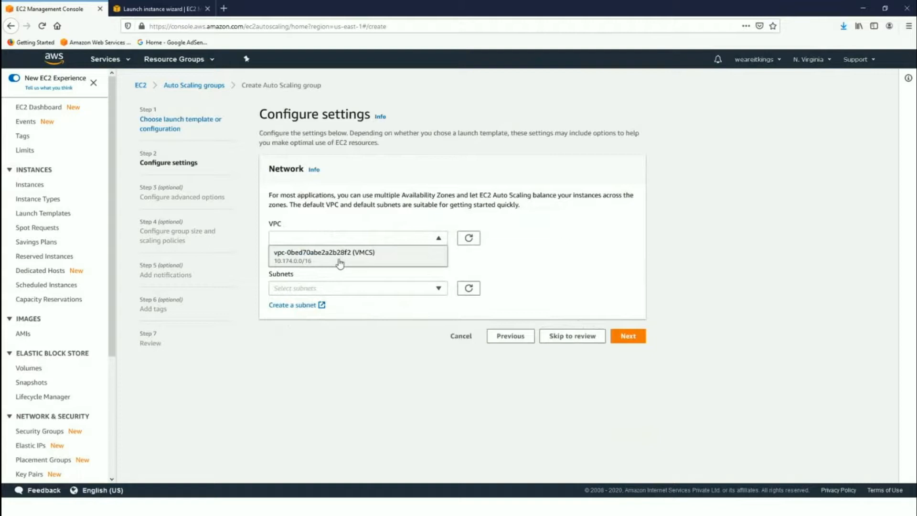
pyautogui.click(340, 259)
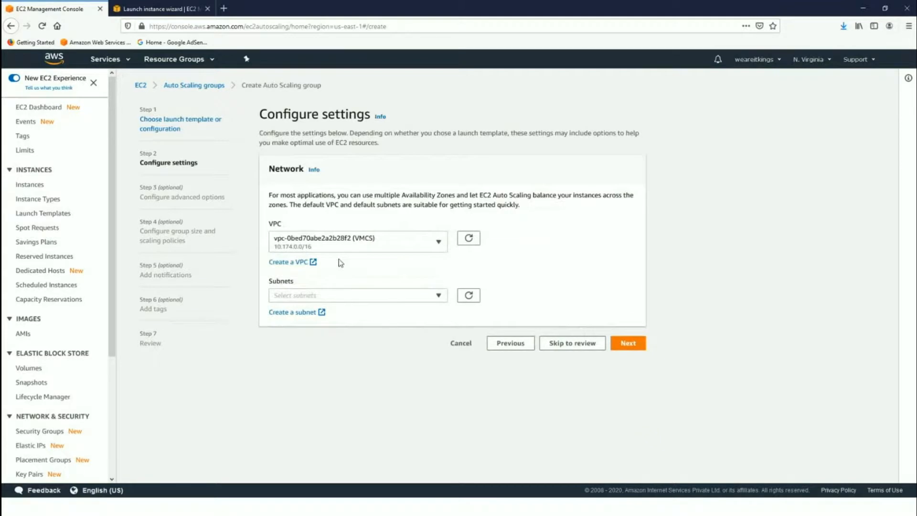
pyautogui.click(311, 297)
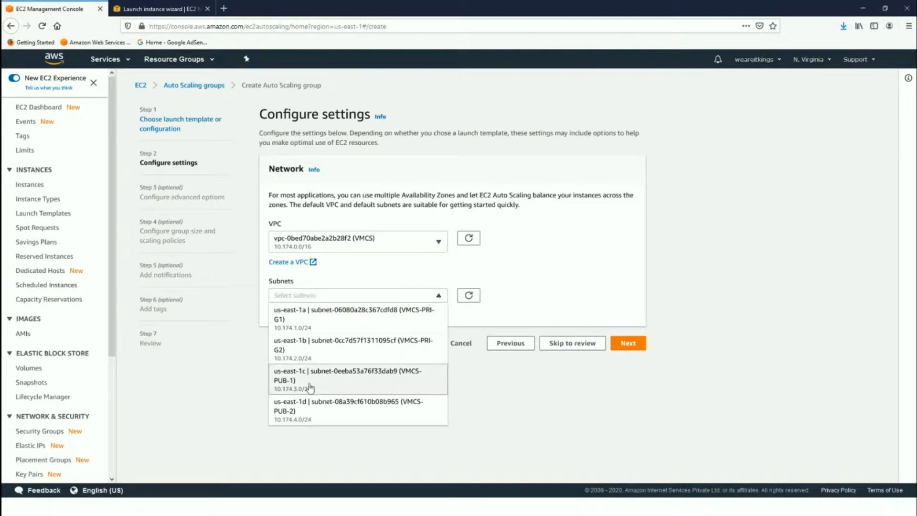
pyautogui.click(374, 388)
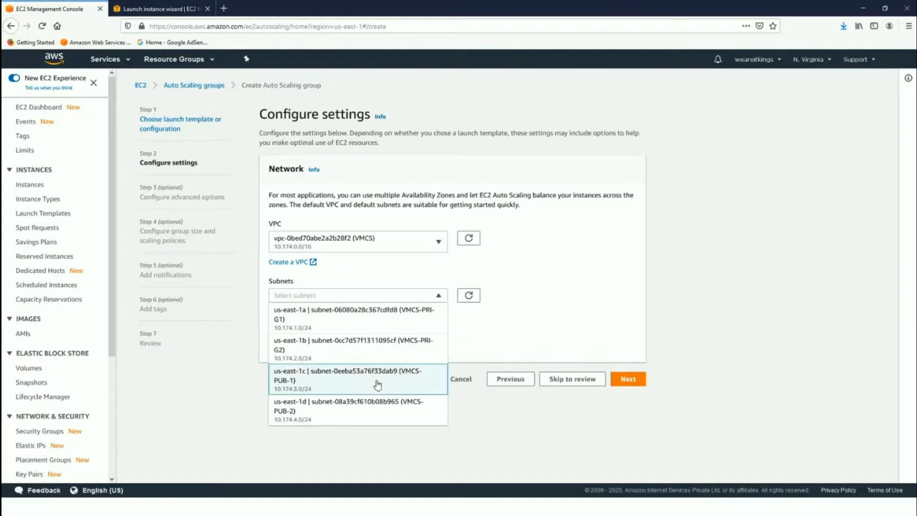
pyautogui.click(328, 412)
pyautogui.click(498, 367)
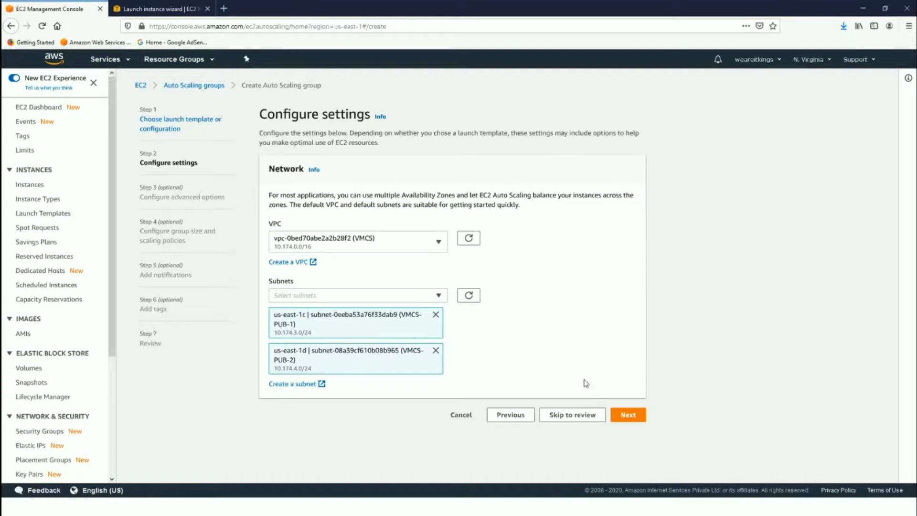
pyautogui.click(628, 415)
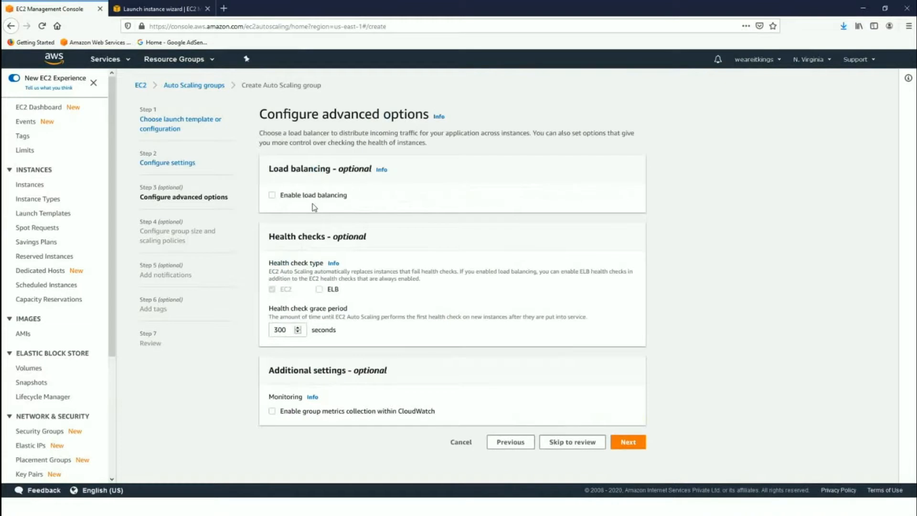
# Enable load balancing for the Auto Scaling group and check the available target groups for an Application or Network Load Balancer
pyautogui.click(272, 195)
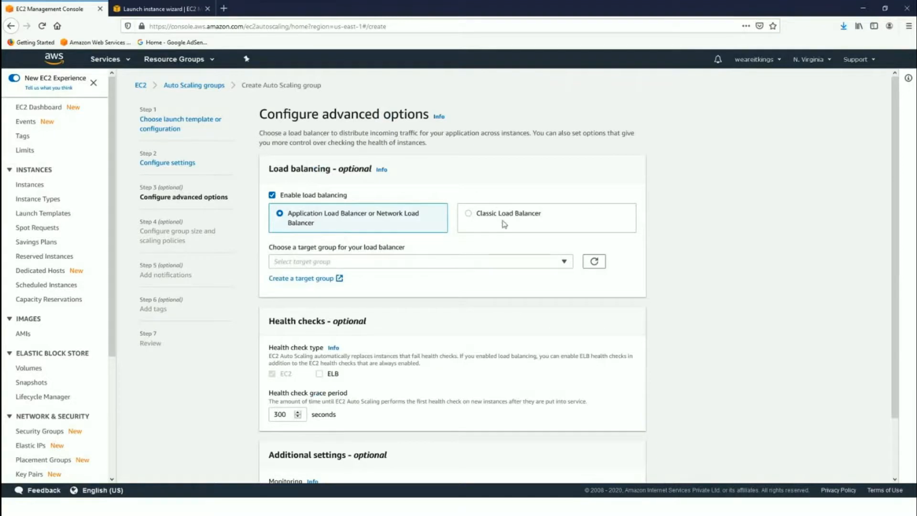
pyautogui.click(282, 264)
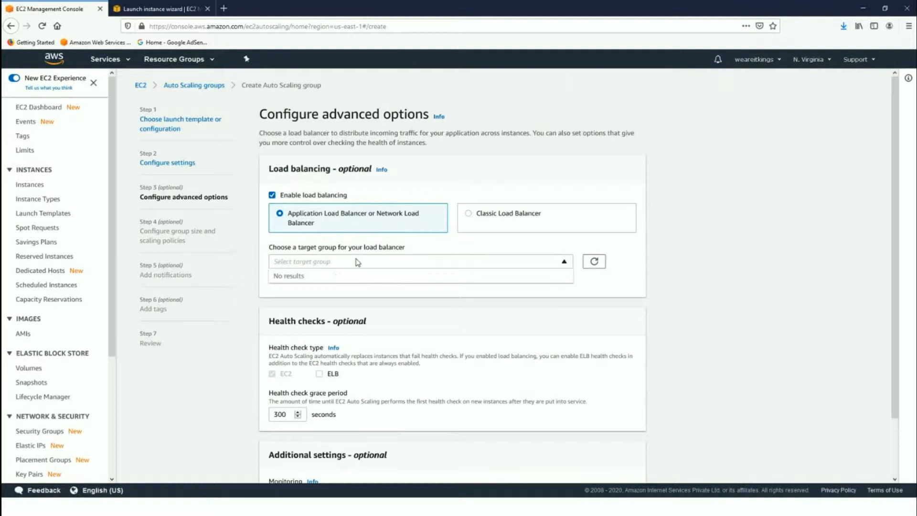
pyautogui.click(610, 289)
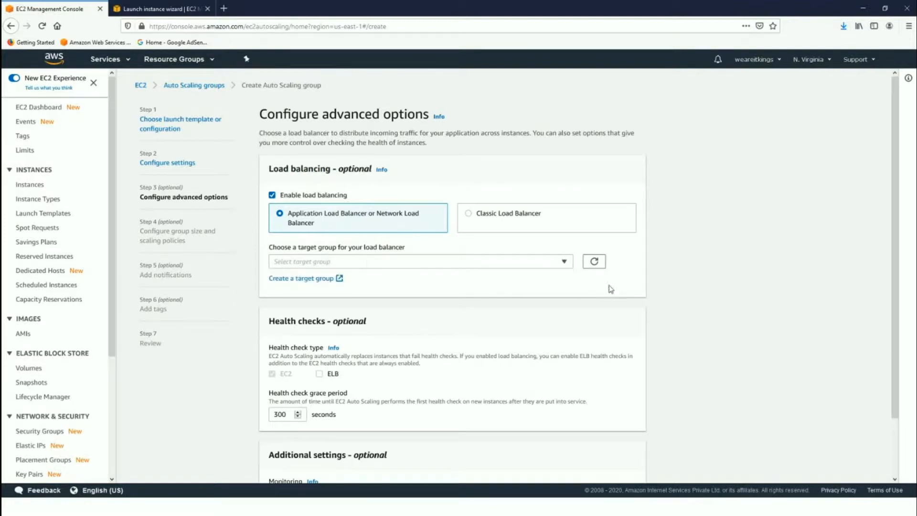
# Start creating a new target group of the Instances type and set its VPC to VMCS
pyautogui.click(307, 280)
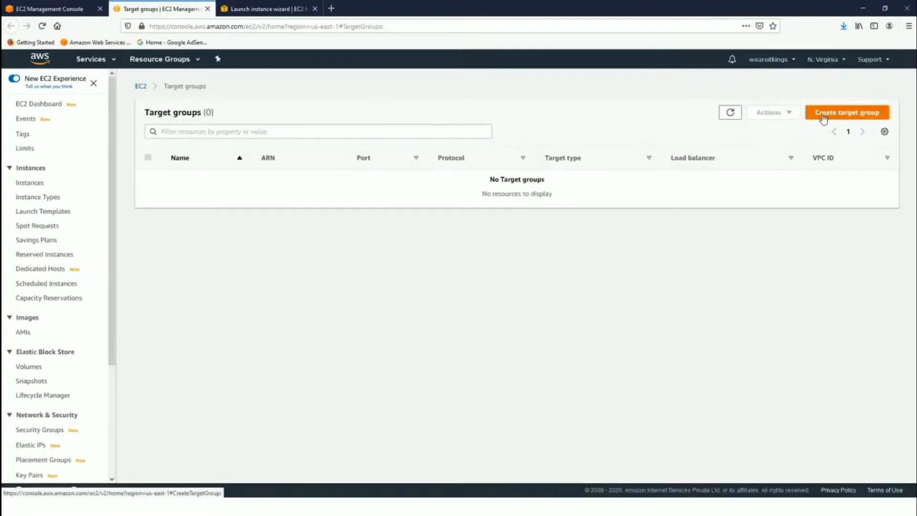
pyautogui.click(827, 114)
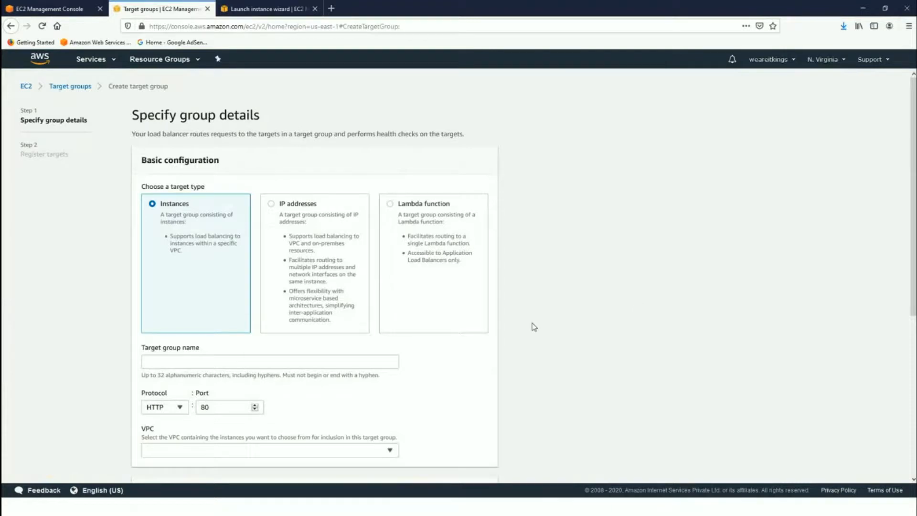
pyautogui.scroll(-2, 532, 323)
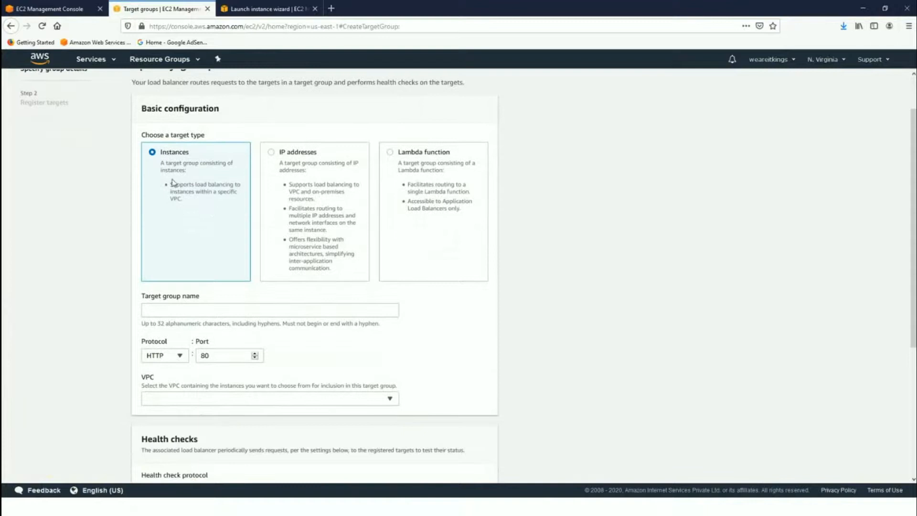
pyautogui.click(199, 315)
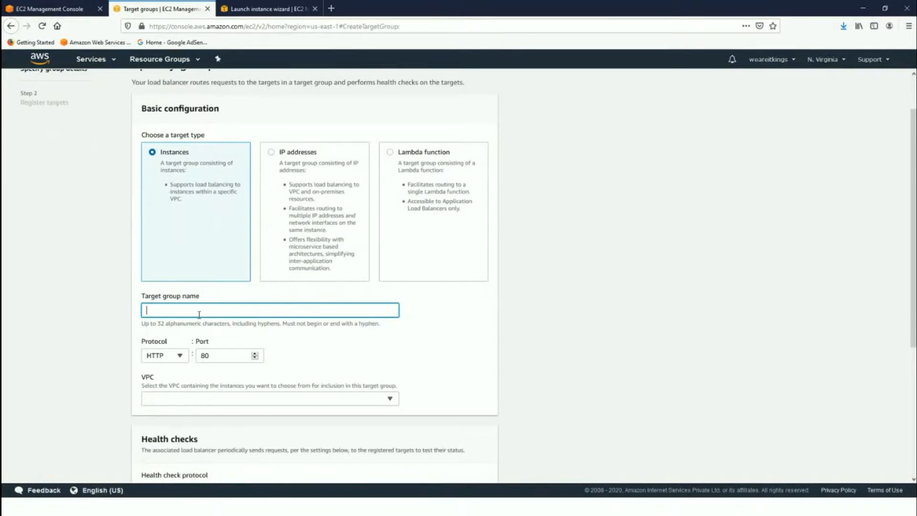
pyautogui.scroll(-4, 293, 309)
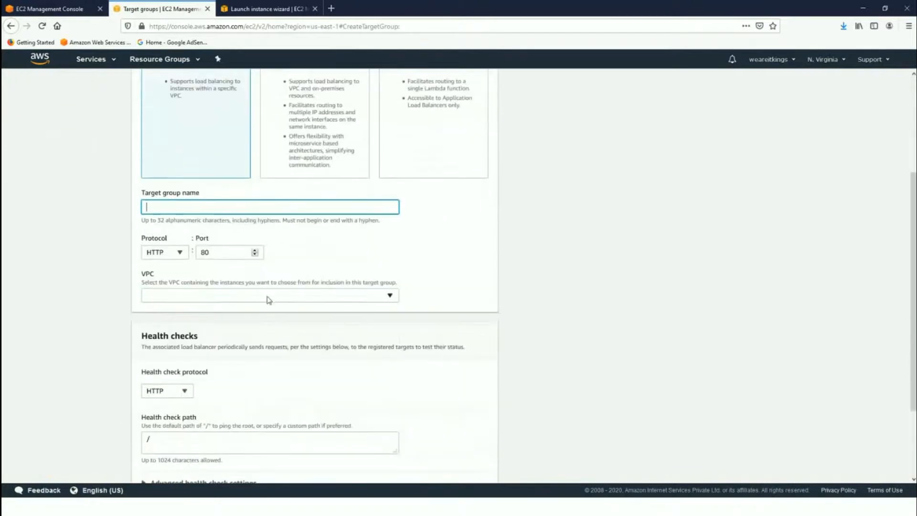
pyautogui.click(268, 295)
pyautogui.click(180, 340)
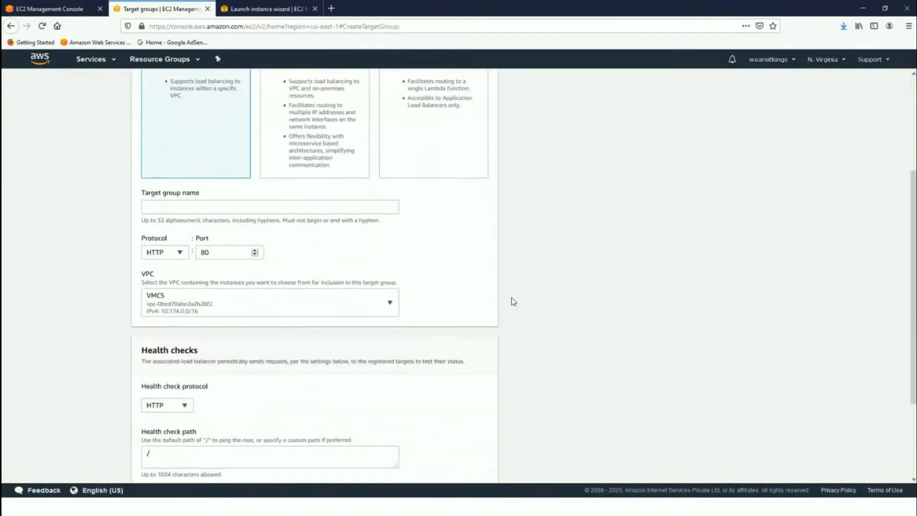
# Review the target group's health check settings and name the target group web-server-nlb
pyautogui.scroll(-5, 512, 301)
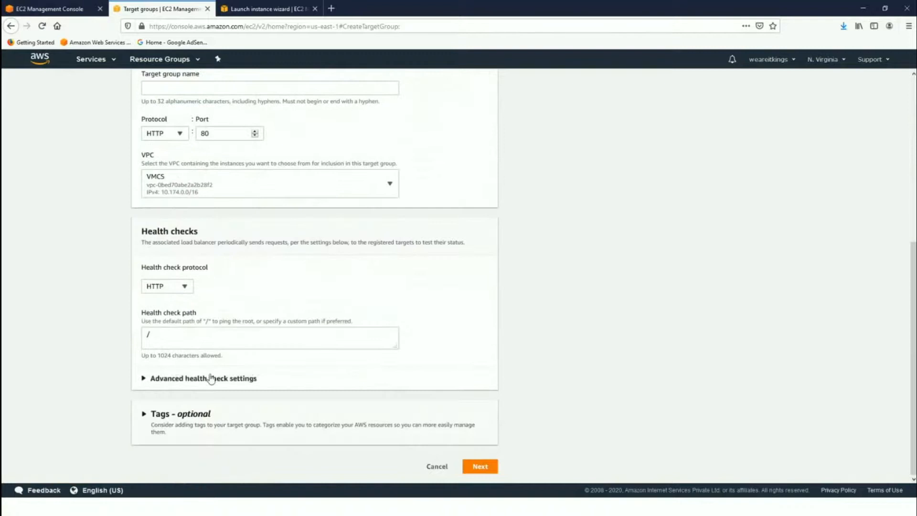
pyautogui.scroll(6, 216, 332)
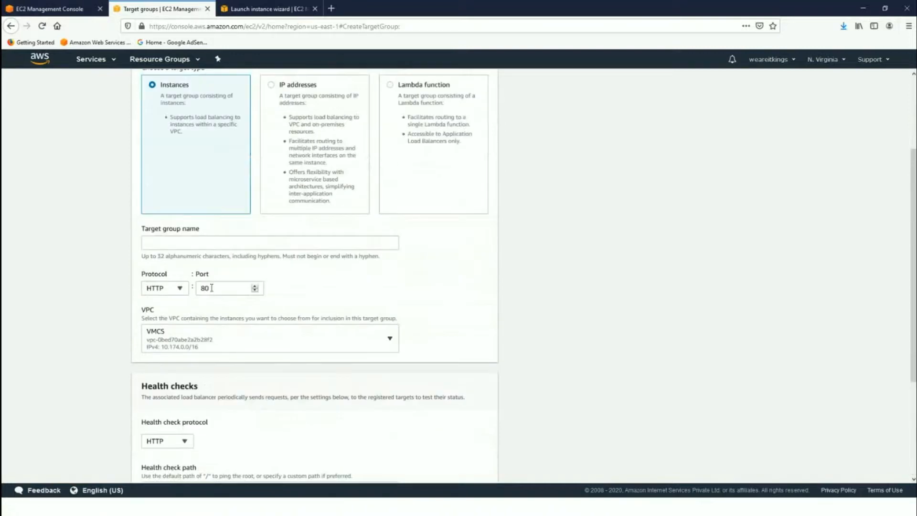
pyautogui.click(172, 245)
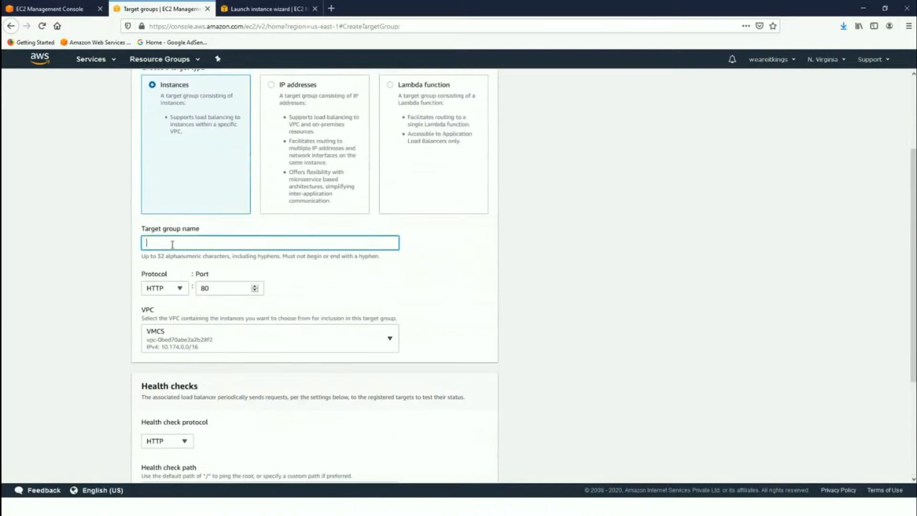
pyautogui.write('Web')
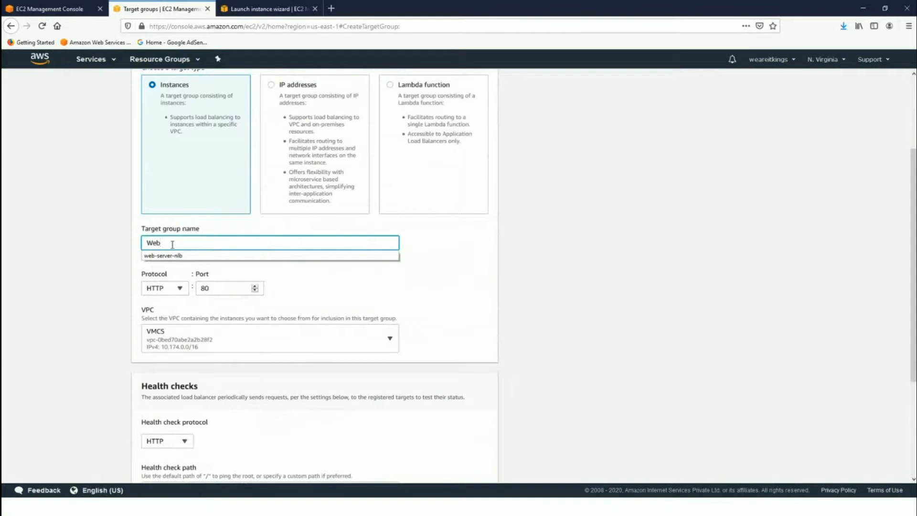
pyautogui.click(172, 257)
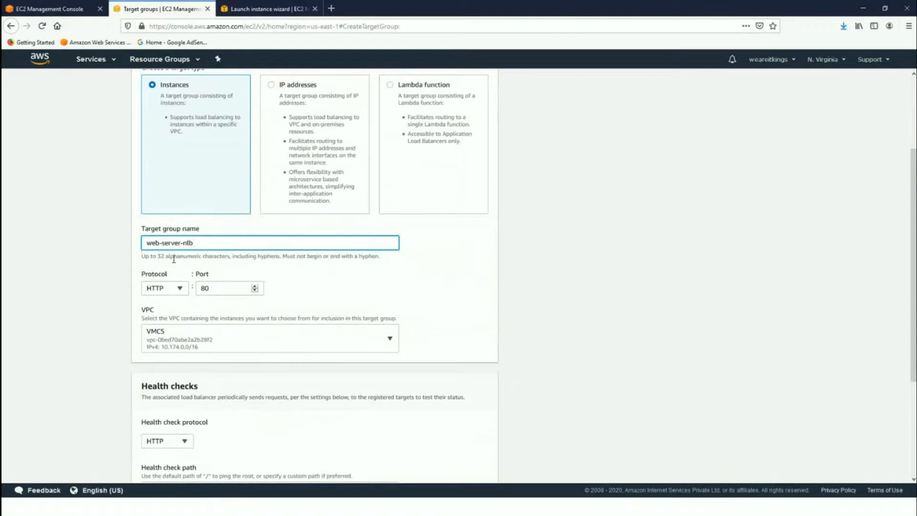
# Accept the target group's protocol and health check settings and continue to registering its targets
pyautogui.scroll(-1, 407, 285)
pyautogui.scroll(-3, 407, 285)
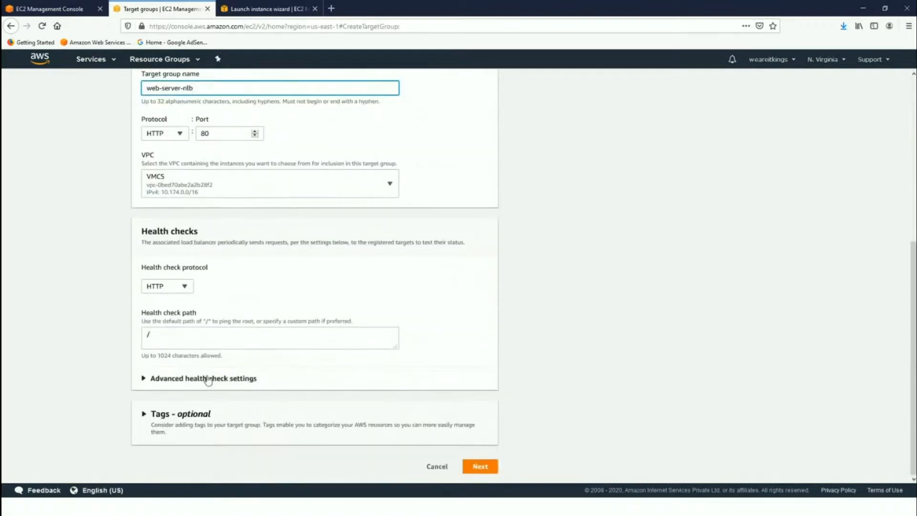
pyautogui.click(480, 466)
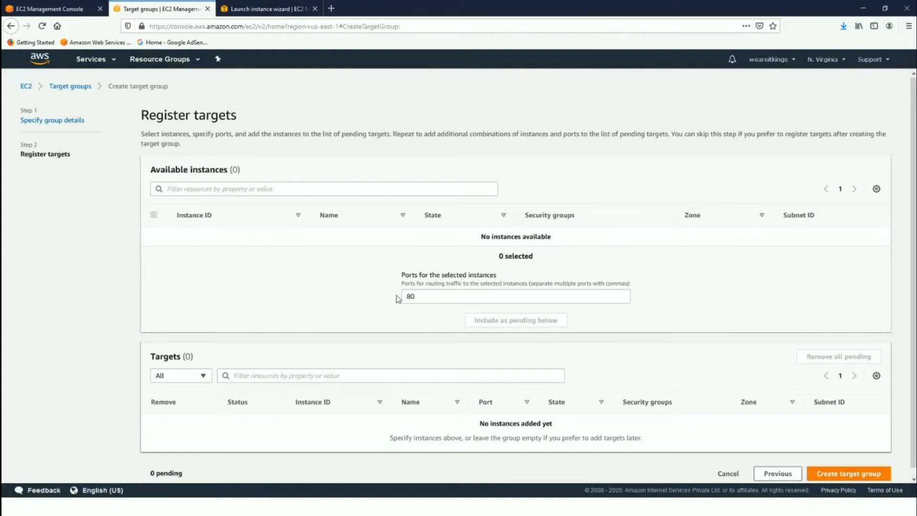
# Return to the Auto Scaling group's advanced options and check the available Classic Load Balancers
pyautogui.click(43, 11)
pyautogui.scroll(-2, 659, 266)
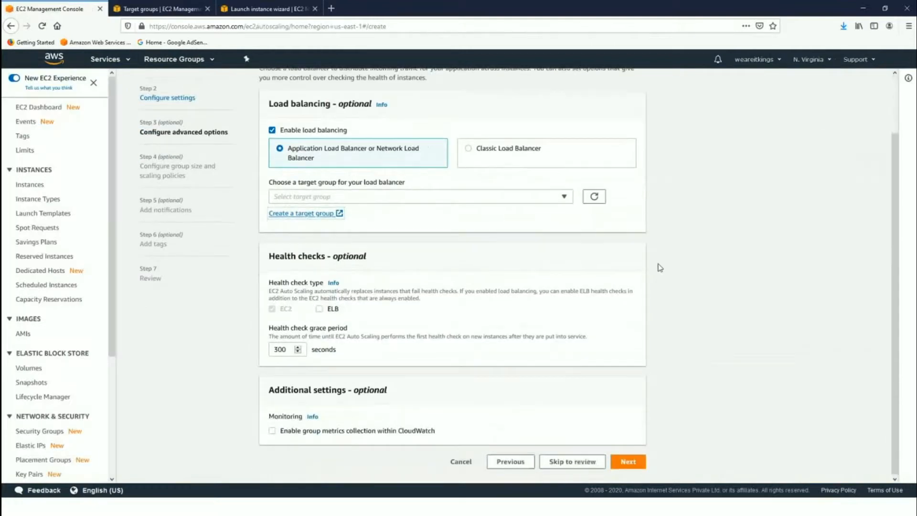
pyautogui.click(469, 150)
pyautogui.click(386, 199)
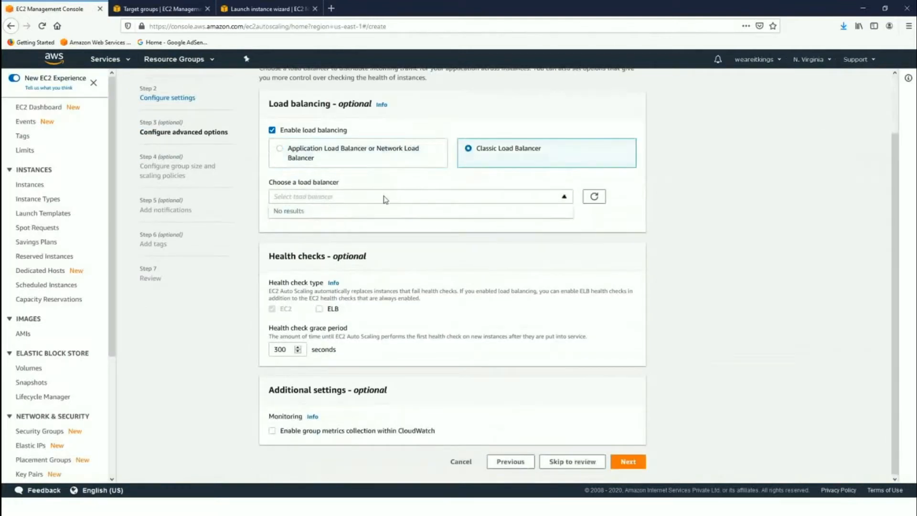
pyautogui.click(385, 199)
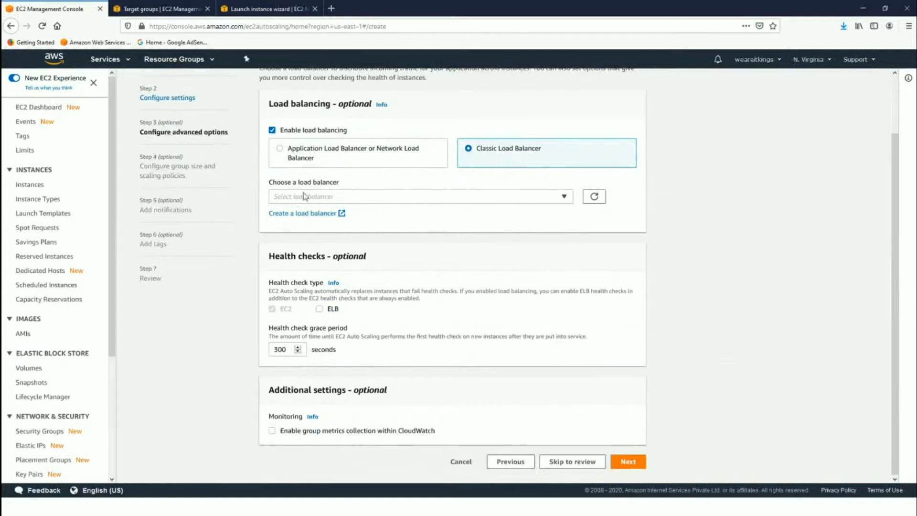
# Disable load balancing for the Auto Scaling group and continue to the group size and scaling policies
pyautogui.click(272, 131)
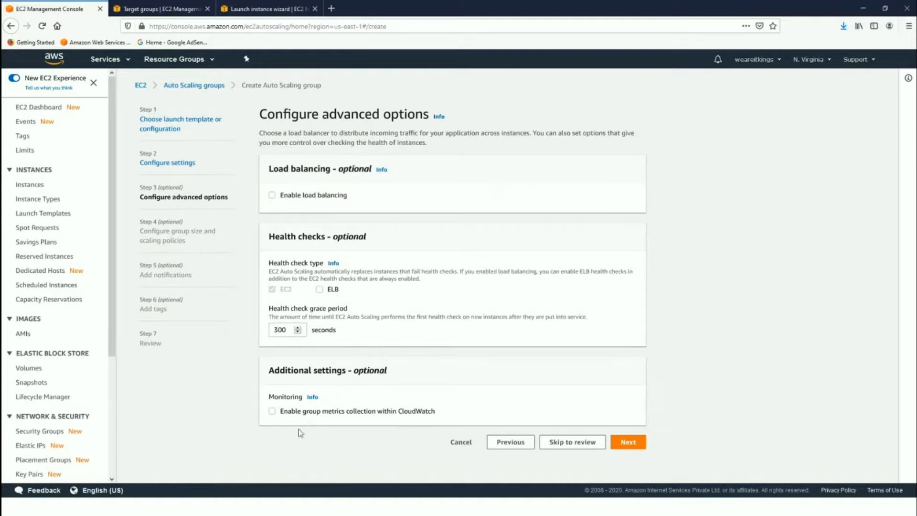
pyautogui.click(635, 448)
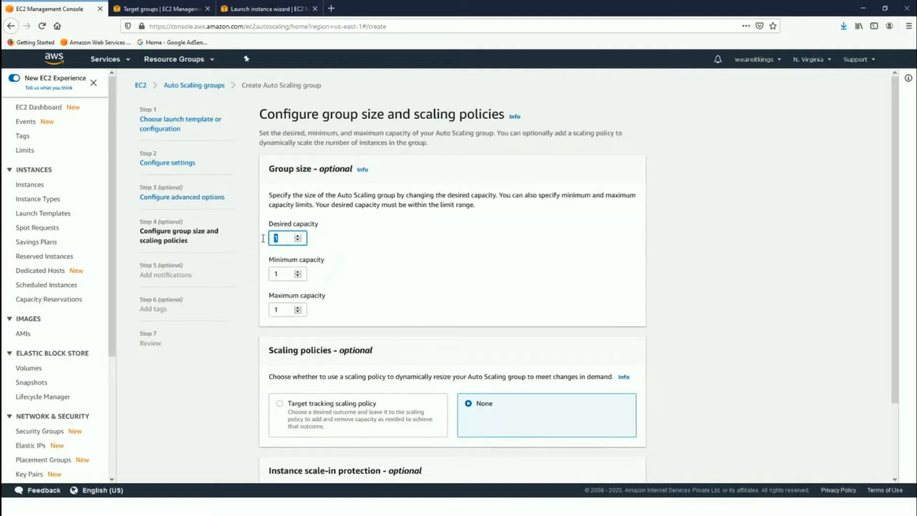
# Set the Auto Scaling group's desired capacity to 2 and its maximum capacity to 2
pyautogui.moveTo(286, 238); pyautogui.dragTo(262, 238)
pyautogui.write('2')
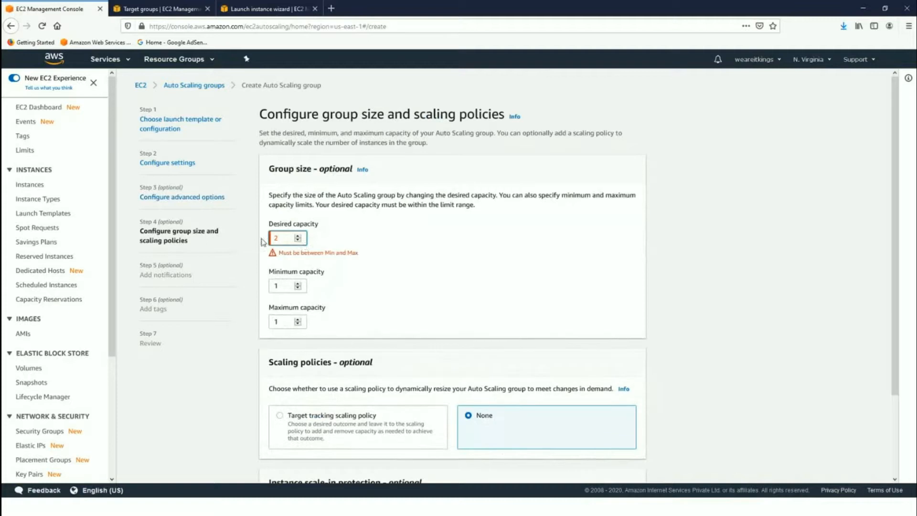
pyautogui.click(400, 272)
pyautogui.moveTo(289, 288); pyautogui.dragTo(270, 291)
pyautogui.moveTo(281, 325); pyautogui.dragTo(266, 326)
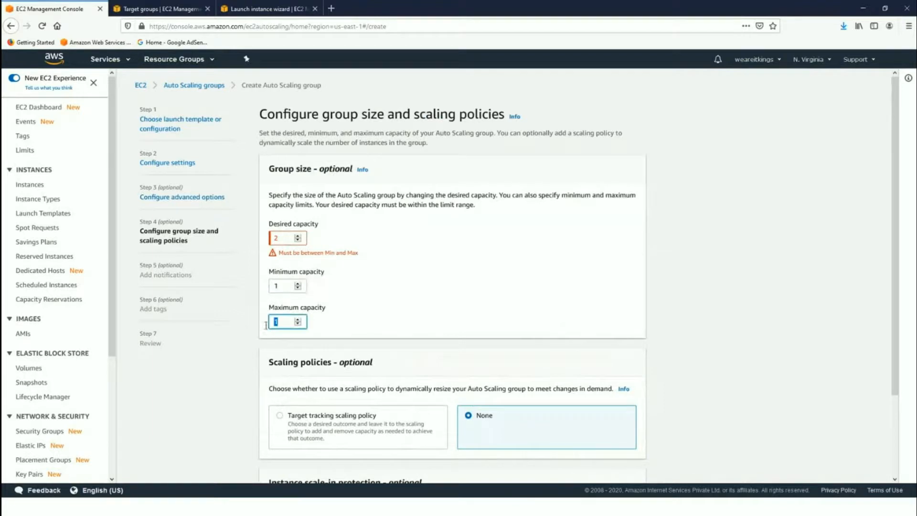
pyautogui.write('2')
pyautogui.click(396, 302)
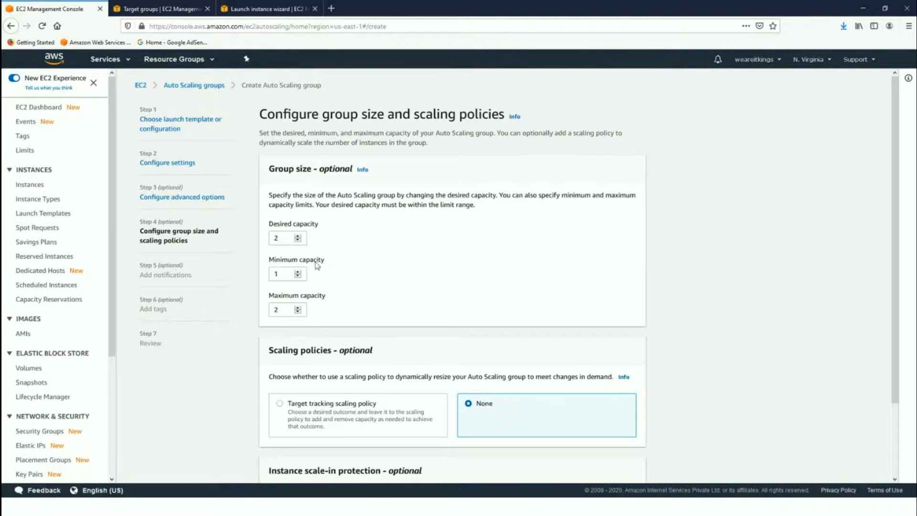
# Try a desired capacity of 4 with a minimum capacity of 3
pyautogui.moveTo(283, 238); pyautogui.dragTo(268, 239)
pyautogui.write('4')
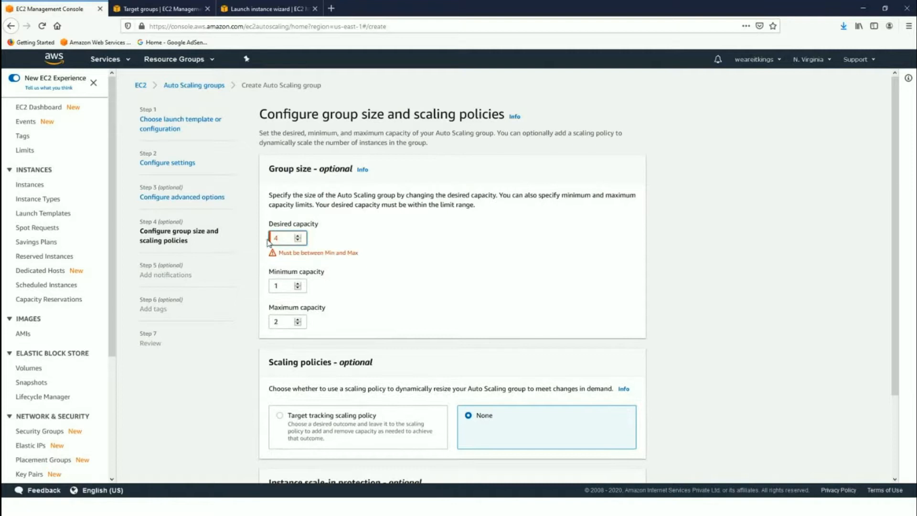
pyautogui.moveTo(286, 286); pyautogui.dragTo(253, 283)
pyautogui.write('2')
pyautogui.click(395, 290)
pyautogui.write('3')
pyautogui.click(419, 309)
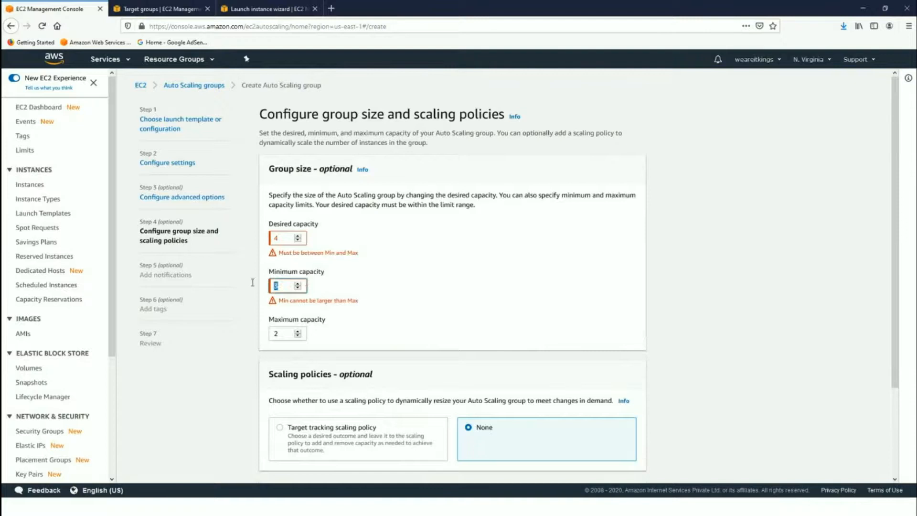
# Set the minimum capacity to 1 and the desired capacity to 2, and continue to the notification settings without a scaling policy
pyautogui.write('1')
pyautogui.moveTo(288, 238); pyautogui.dragTo(253, 241)
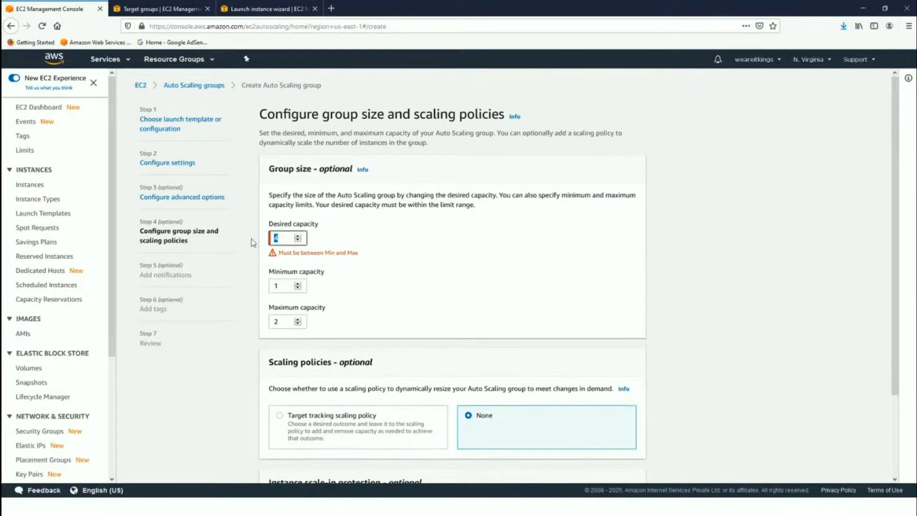
pyautogui.write('2')
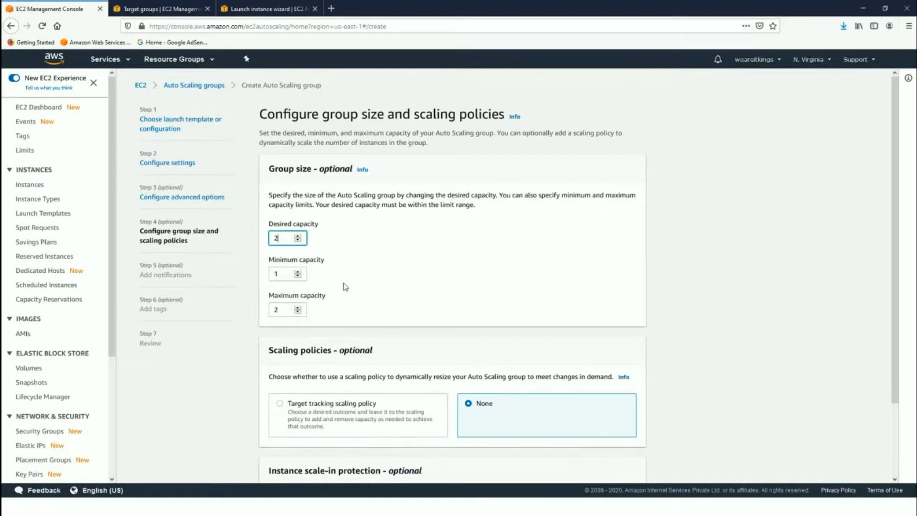
pyautogui.scroll(-3, 345, 287)
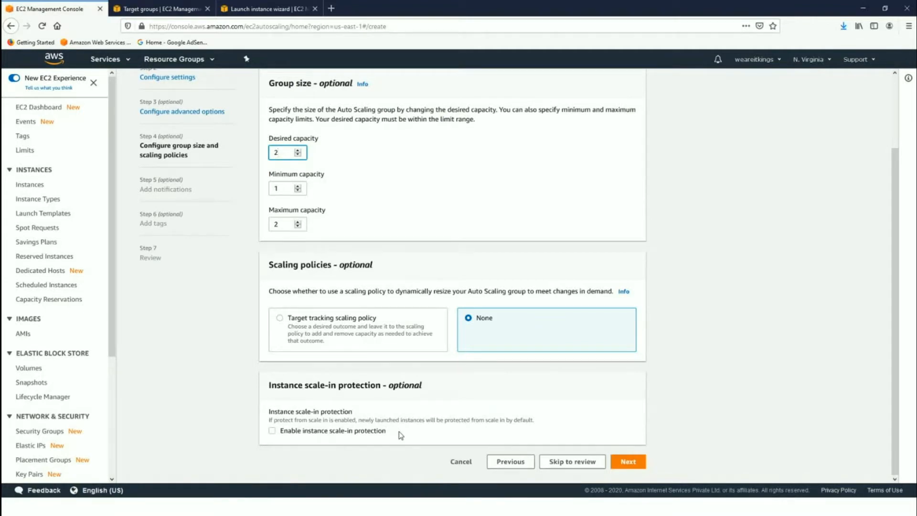
pyautogui.click(631, 468)
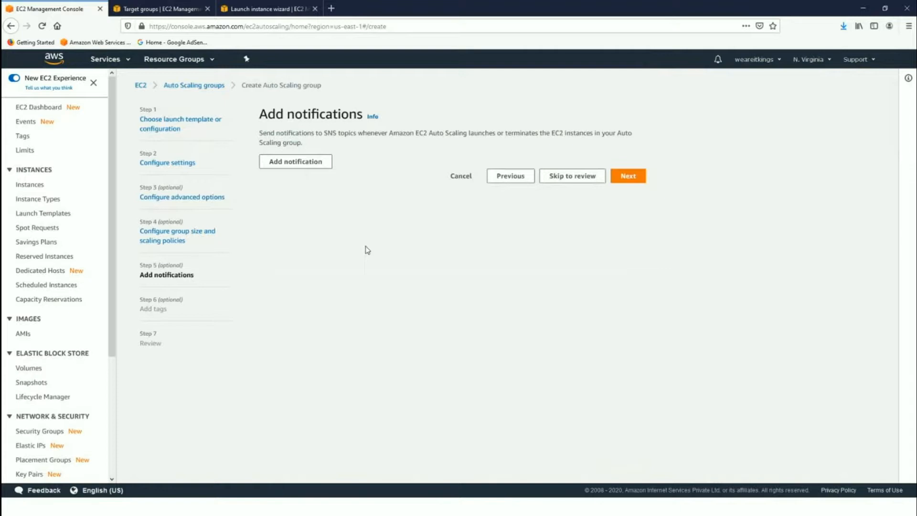
# Try to add a notification without an SNS topic, and discard it by going back one step and returning
pyautogui.click(297, 166)
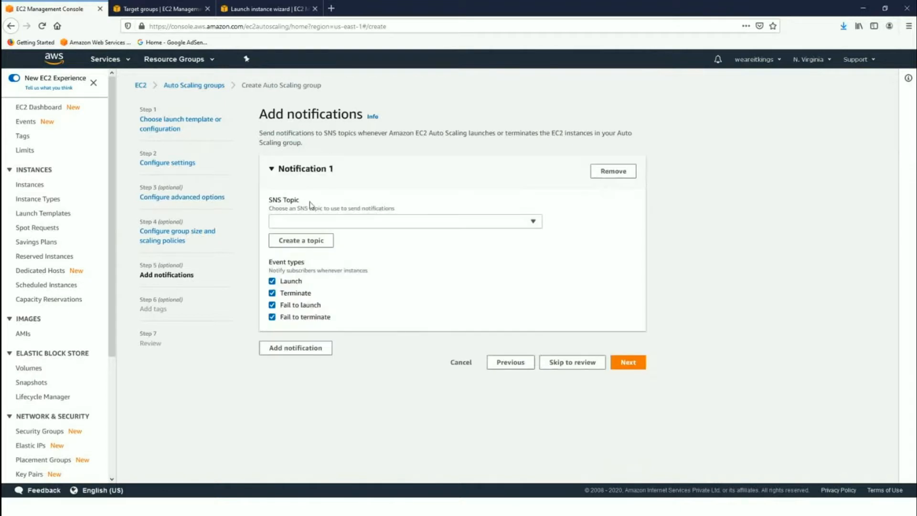
pyautogui.click(335, 225)
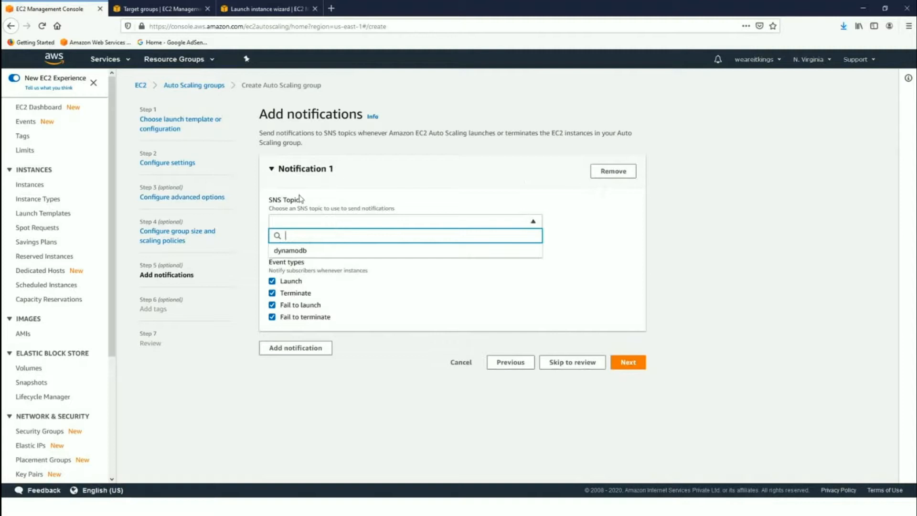
pyautogui.click(321, 198)
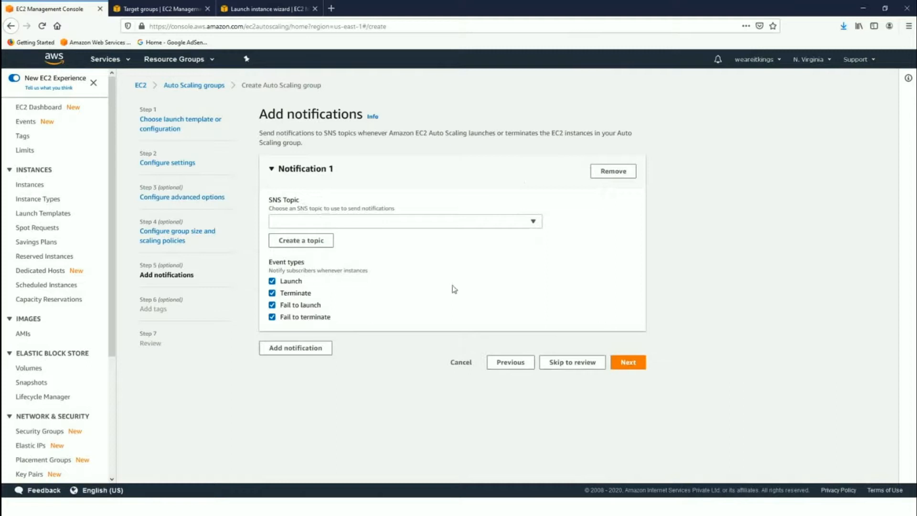
pyautogui.click(638, 365)
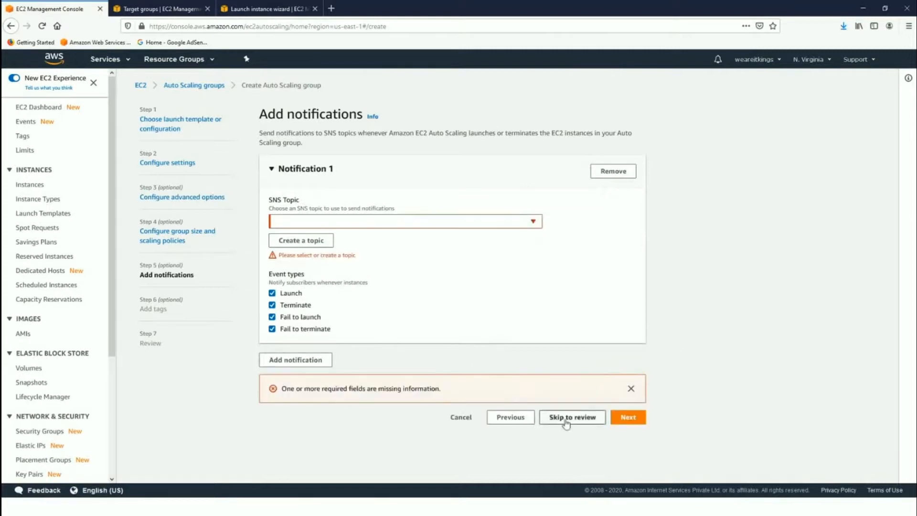
pyautogui.click(510, 417)
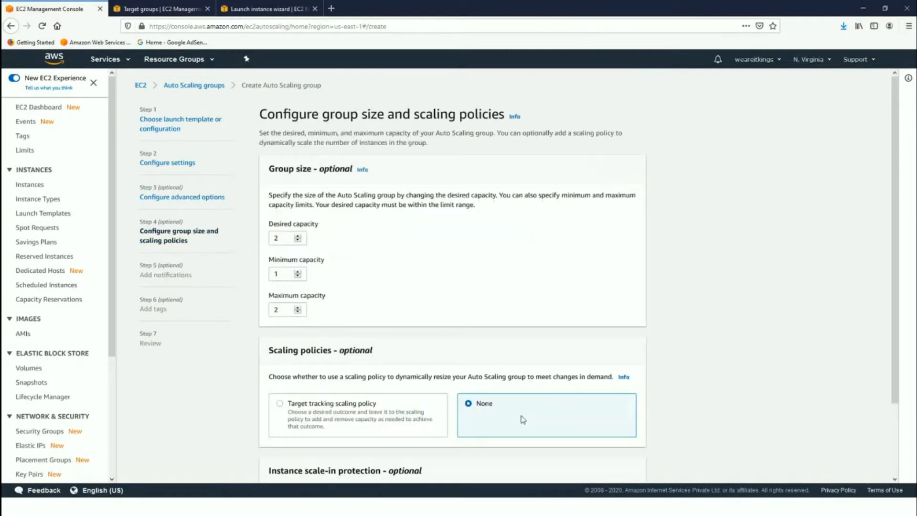
pyautogui.scroll(-2, 523, 419)
pyautogui.click(627, 461)
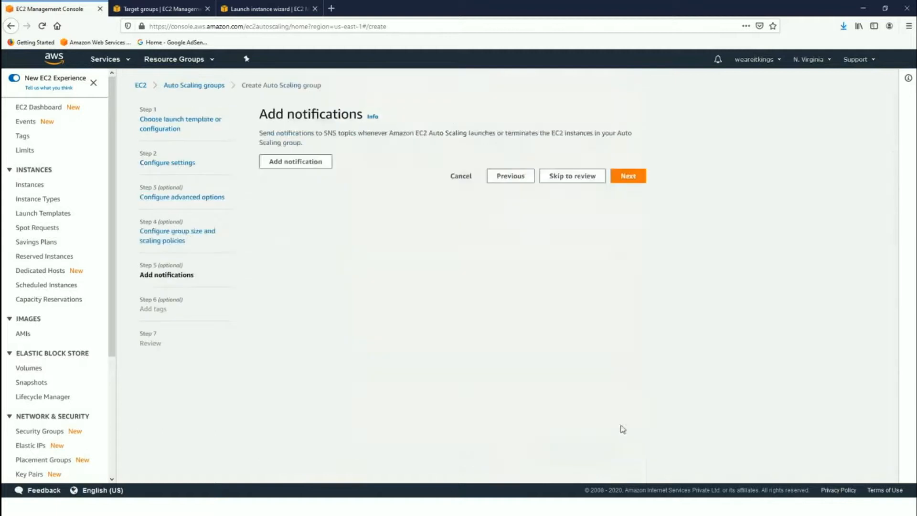
# Skip notifications and tags, and create the web-server-auto-scale group after reviewing its configuration
pyautogui.click(638, 177)
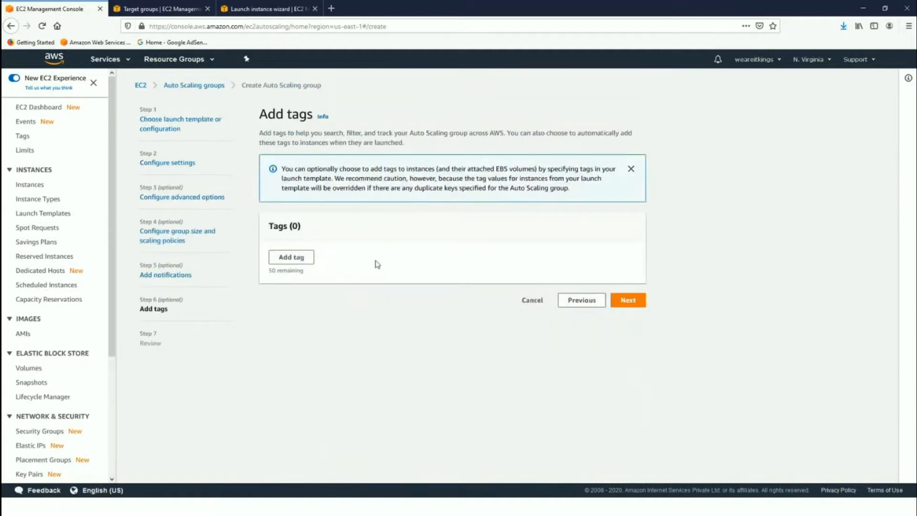
pyautogui.click(620, 301)
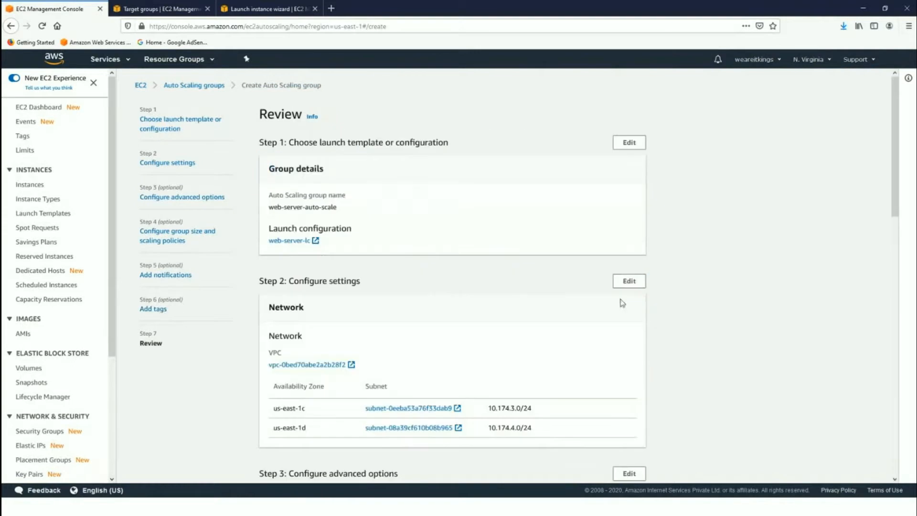
pyautogui.scroll(-15, 429, 289)
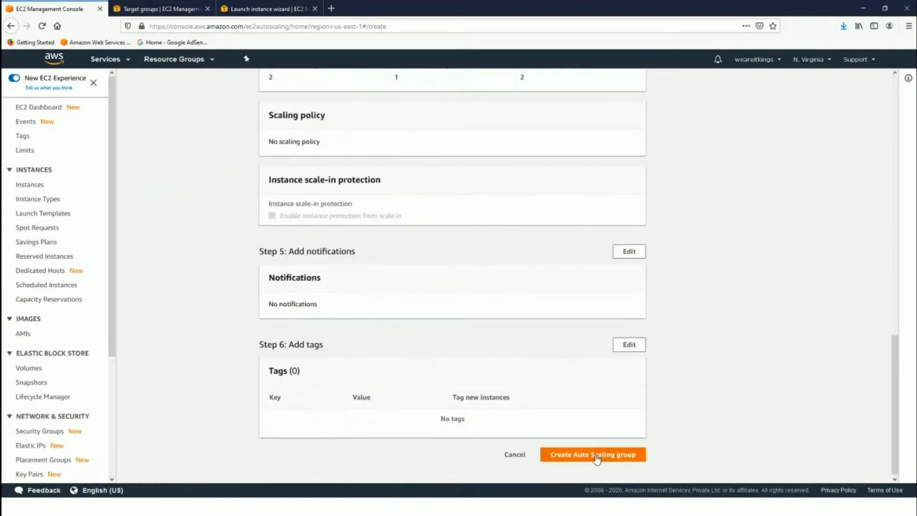
pyautogui.scroll(15, 563, 321)
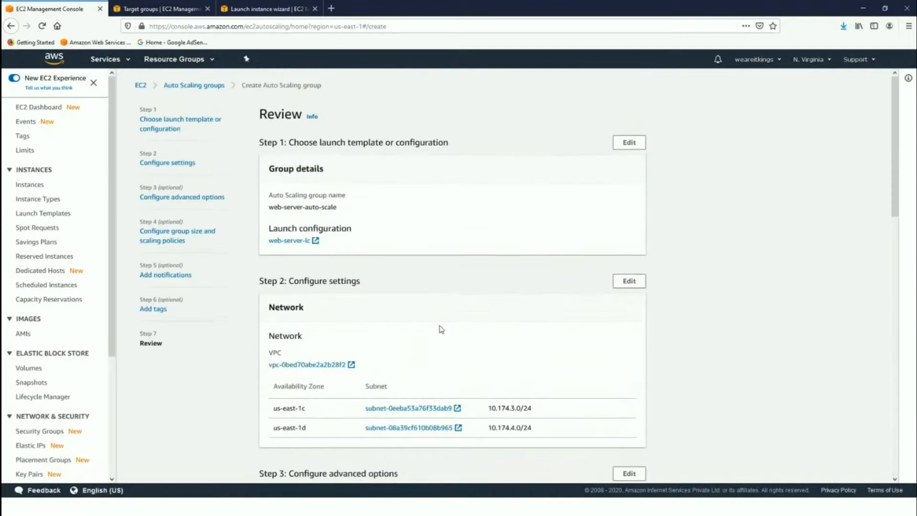
pyautogui.scroll(-15, 438, 328)
pyautogui.click(583, 455)
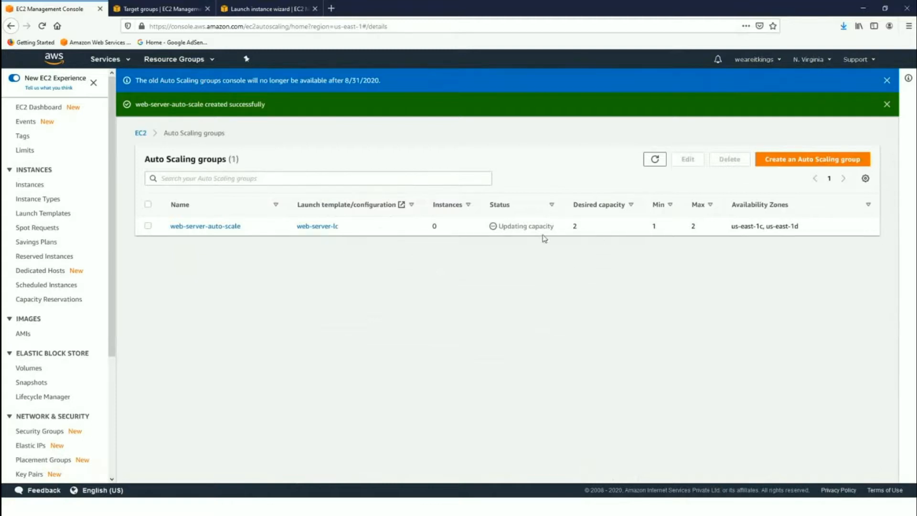
# Refresh the Auto Scaling groups, check the EC2 instances list and return to the Auto Scaling groups
pyautogui.click(654, 161)
pyautogui.click(41, 110)
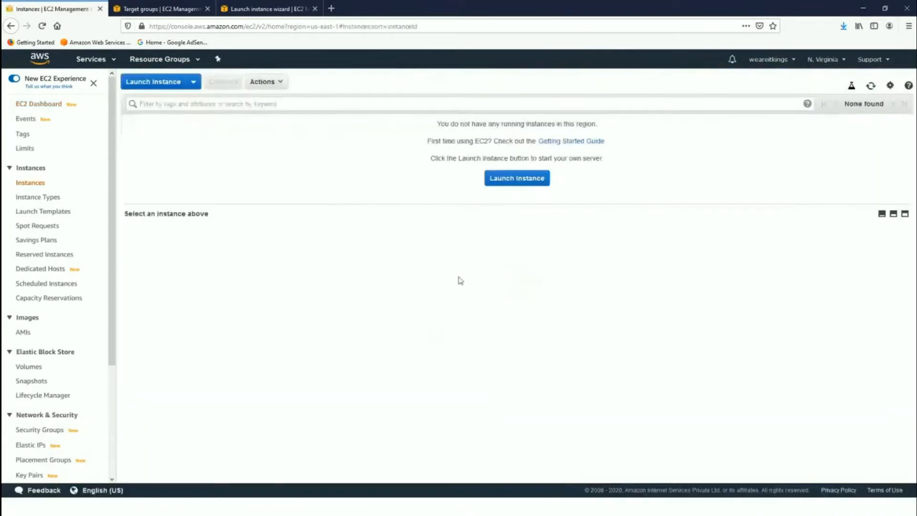
pyautogui.scroll(-1, 98, 343)
pyautogui.scroll(-3, 98, 347)
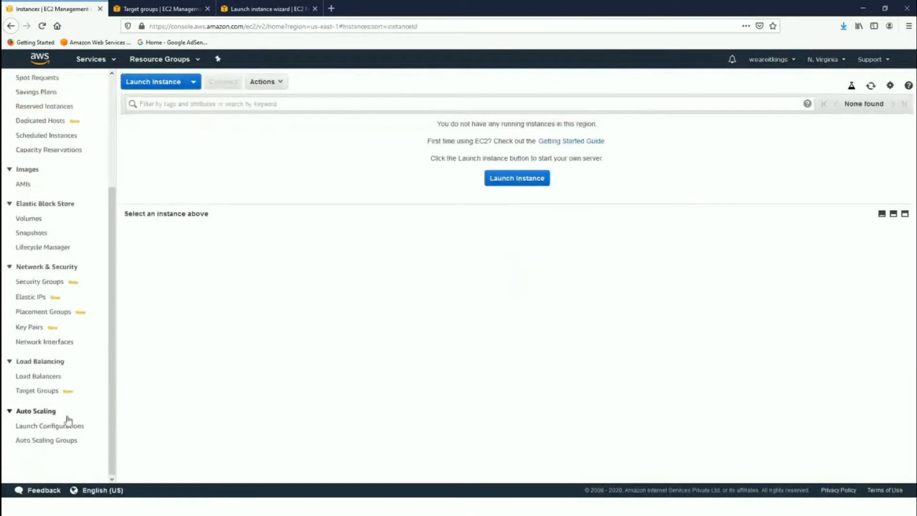
pyautogui.click(48, 440)
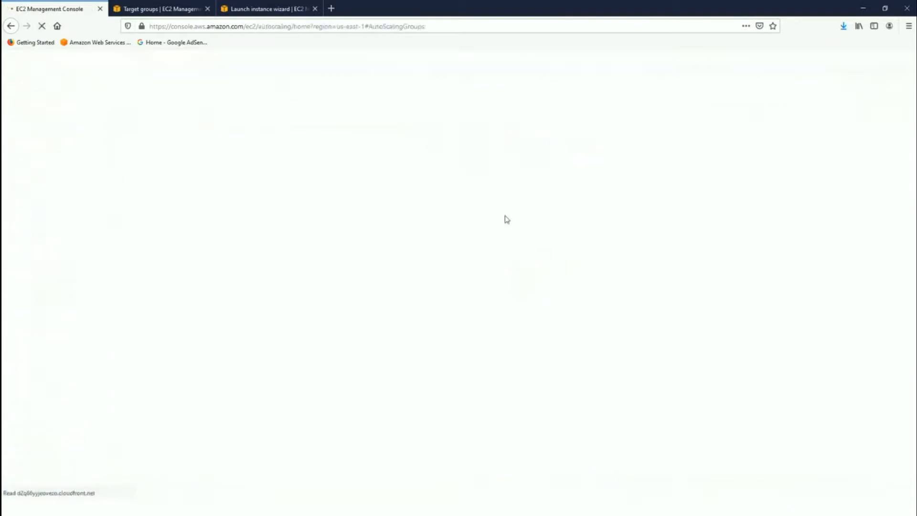
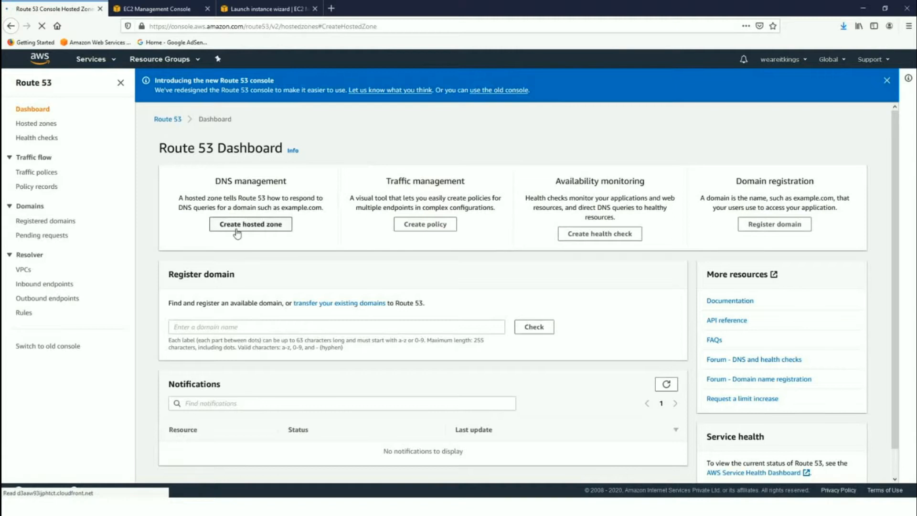
# Start creating a hosted zone with itsuppoprt.com as both its domain name and its description
pyautogui.click(236, 227)
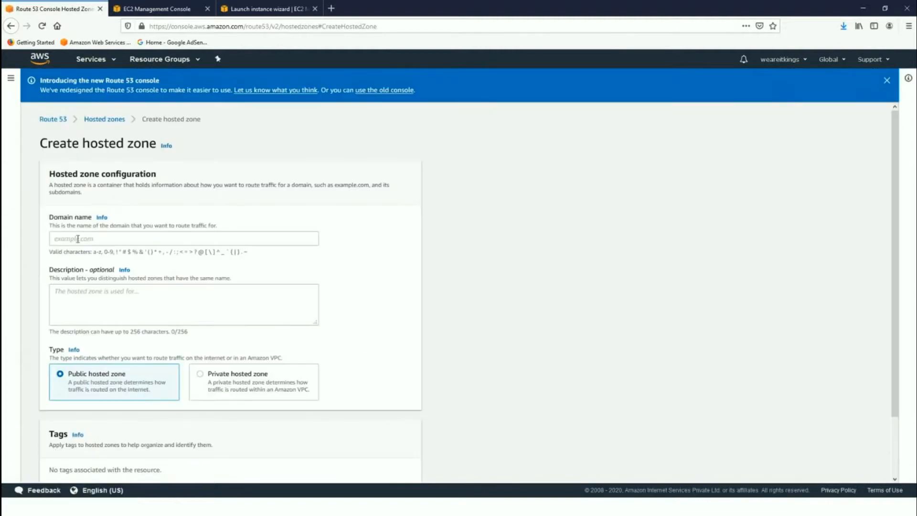
pyautogui.click(78, 239)
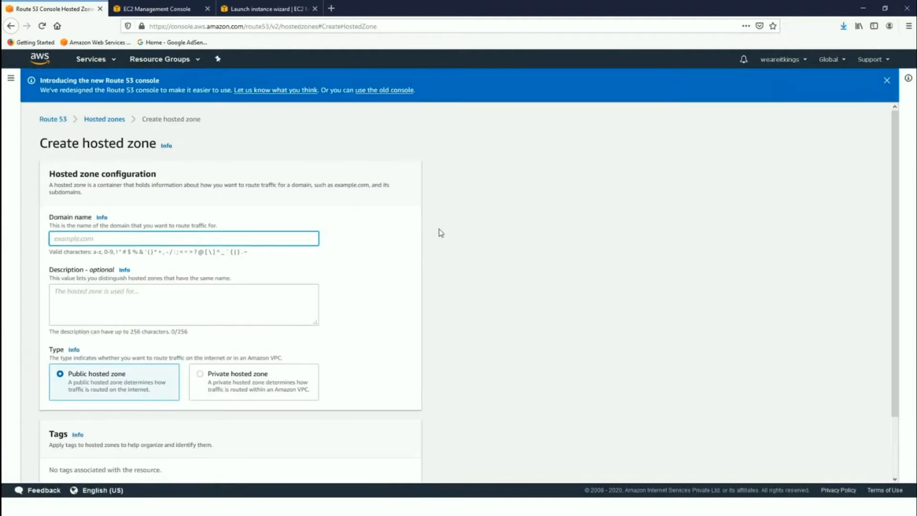
pyautogui.write('itsuppoprt.com')
pyautogui.moveTo(101, 239); pyautogui.dragTo(37, 234)
pyautogui.hotkey('ctrl', 'c')
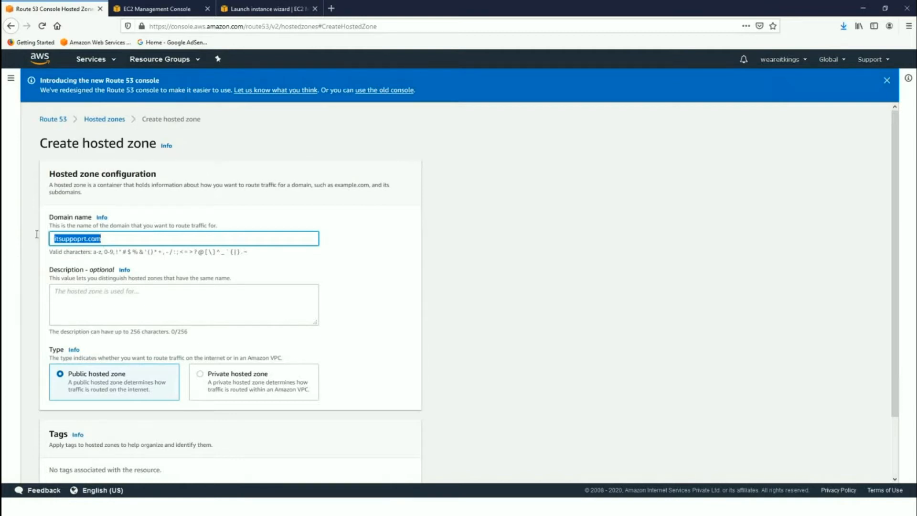
pyautogui.click(108, 298)
pyautogui.hotkey('ctrl', 'v')
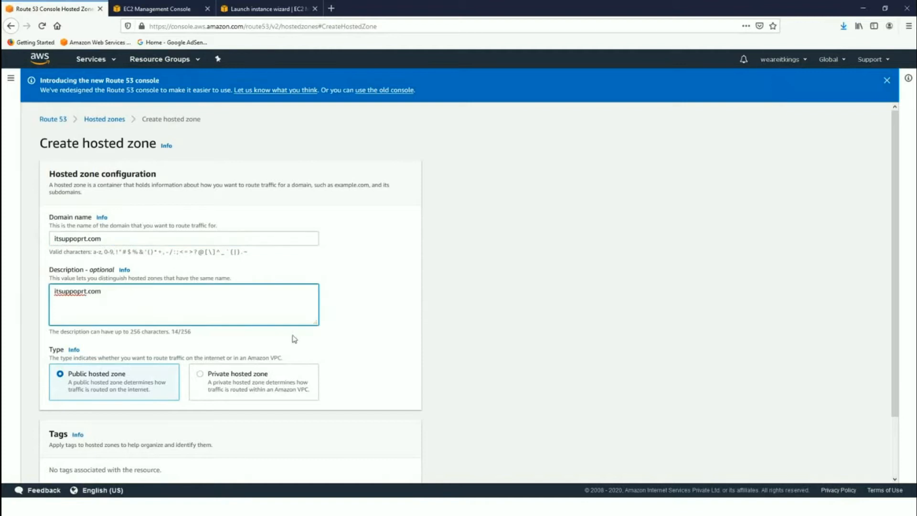
# Try making the hosted zone private, associated with the VMCS VPC in the US East (N. Virginia) region
pyautogui.scroll(-2, 338, 331)
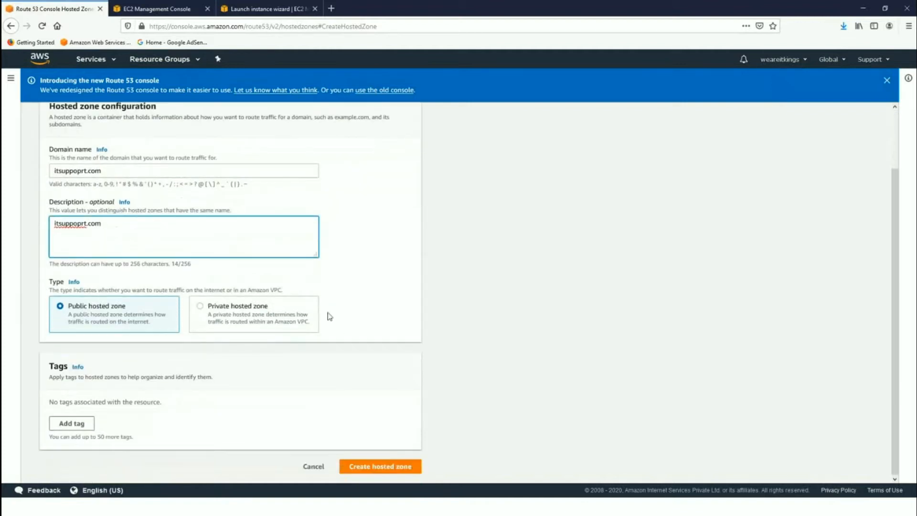
pyautogui.click(206, 311)
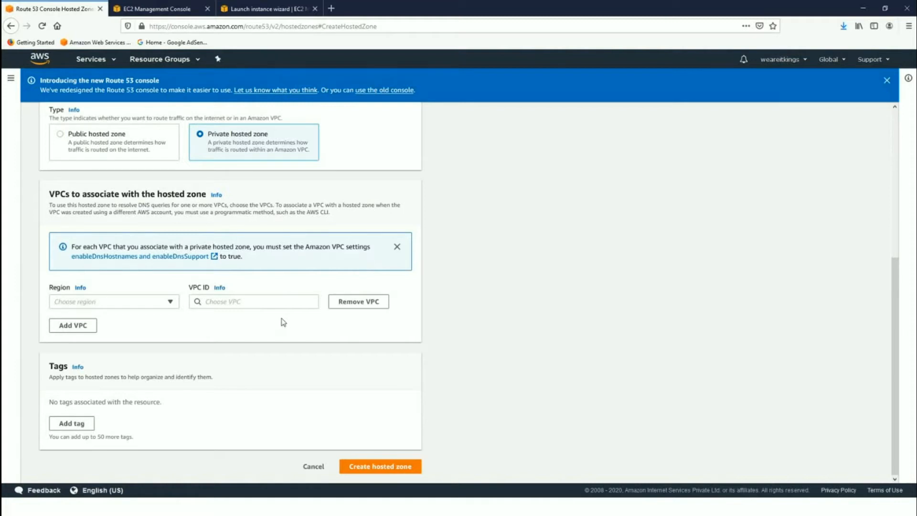
pyautogui.click(134, 304)
pyautogui.click(236, 348)
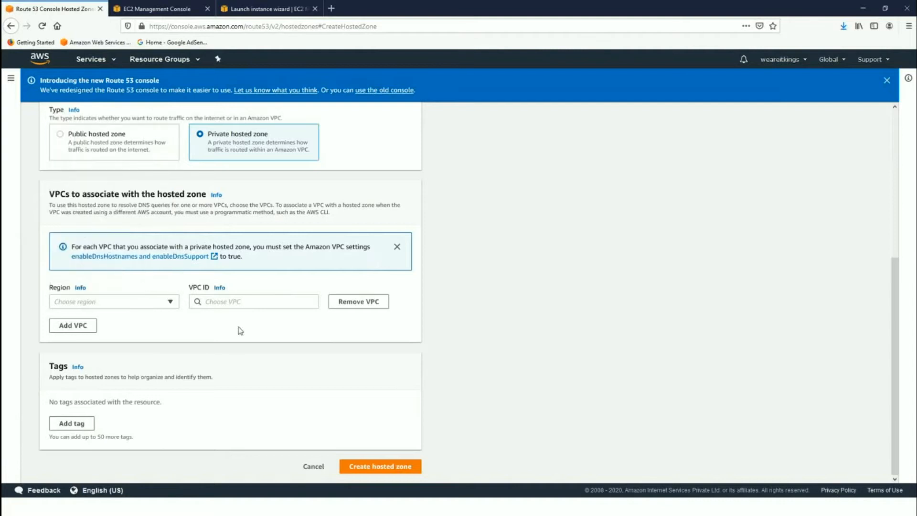
pyautogui.click(145, 302)
pyautogui.scroll(-5, 148, 258)
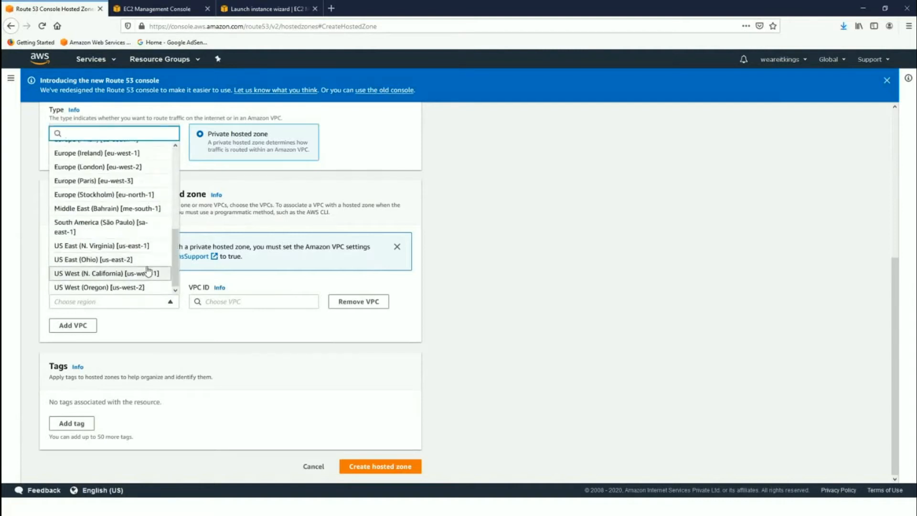
pyautogui.click(148, 246)
pyautogui.click(232, 302)
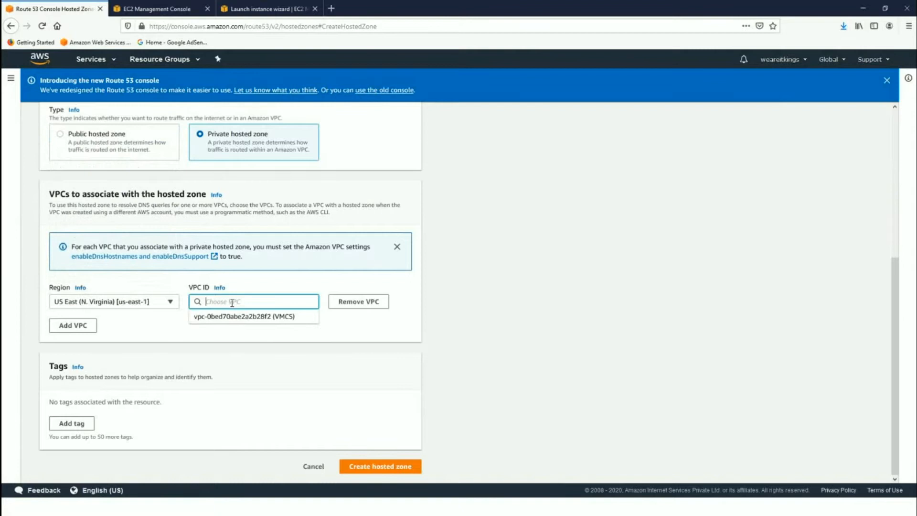
pyautogui.click(248, 317)
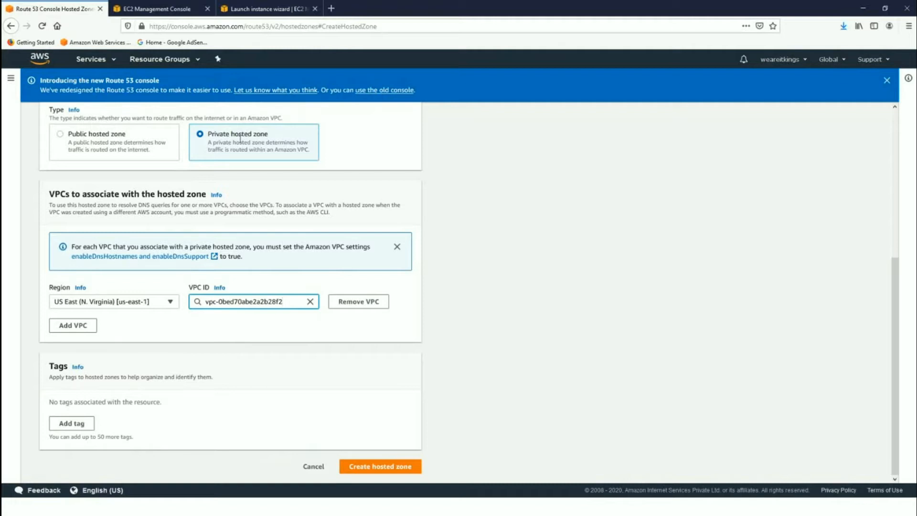
# Switch the type to public hosted zone and create the itsuppoprt.com zone
pyautogui.click(61, 136)
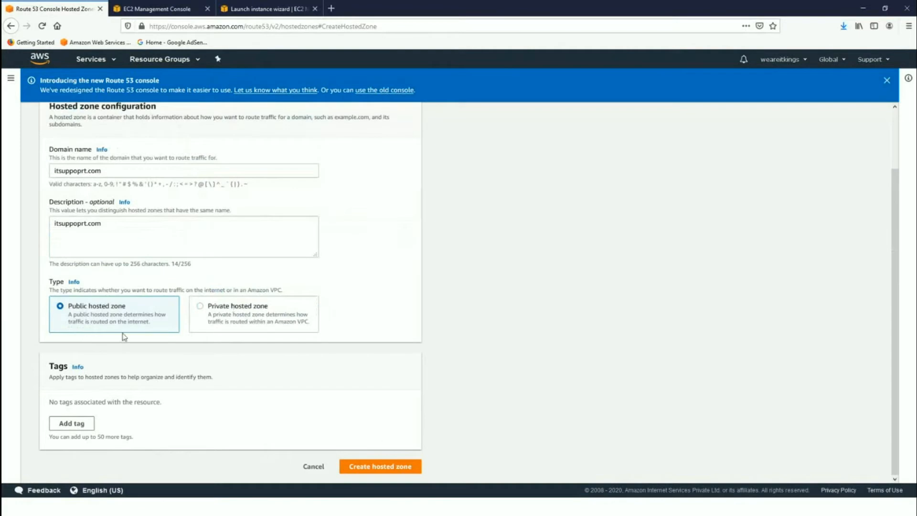
pyautogui.click(379, 466)
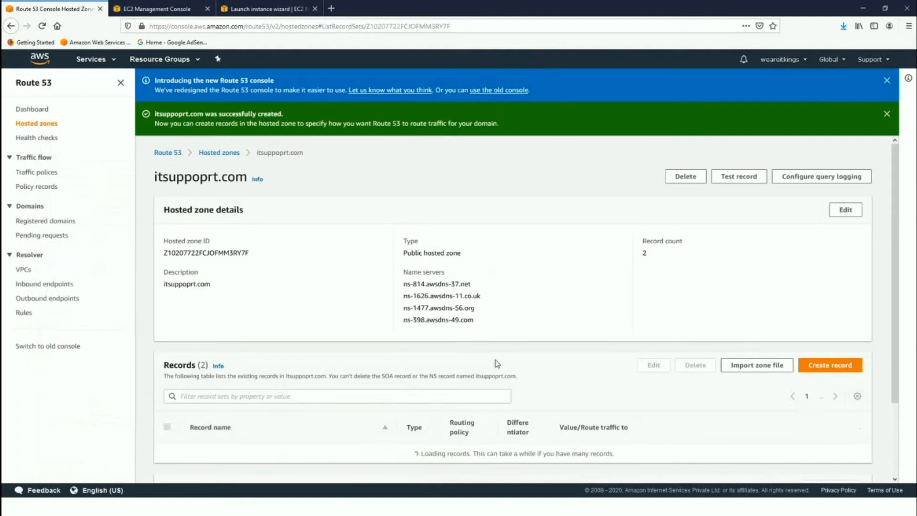
# Examine the new hosted zone's name servers, its NS and SOA records and its tags
pyautogui.scroll(-3, 492, 277)
pyautogui.scroll(3, 449, 248)
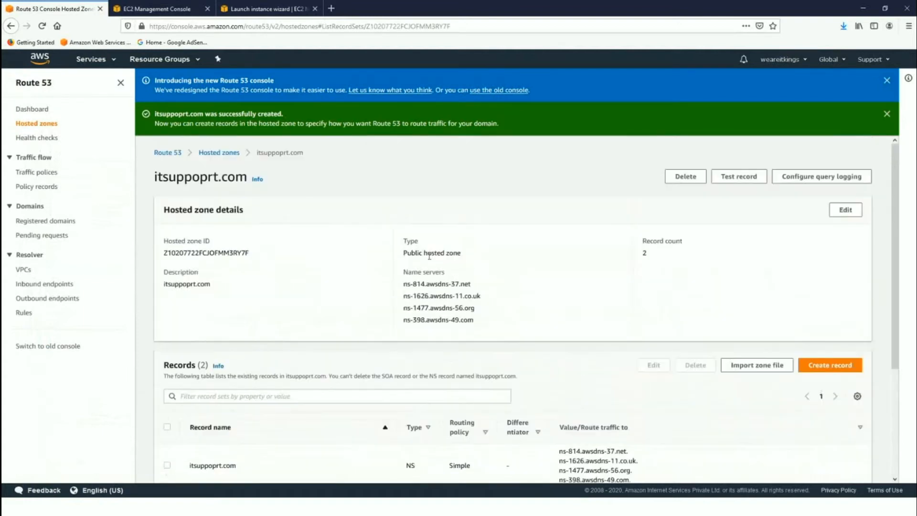
pyautogui.moveTo(404, 284); pyautogui.dragTo(478, 313)
pyautogui.scroll(-1, 520, 325)
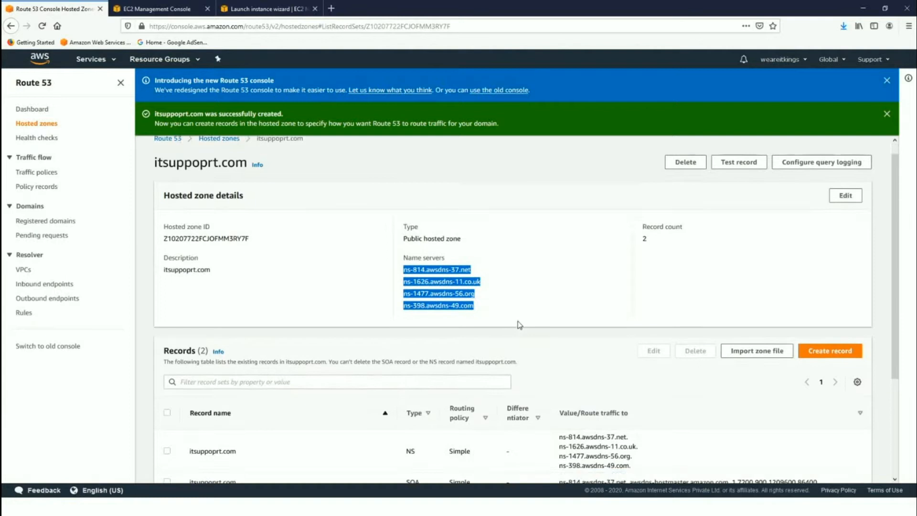
pyautogui.scroll(-3, 520, 324)
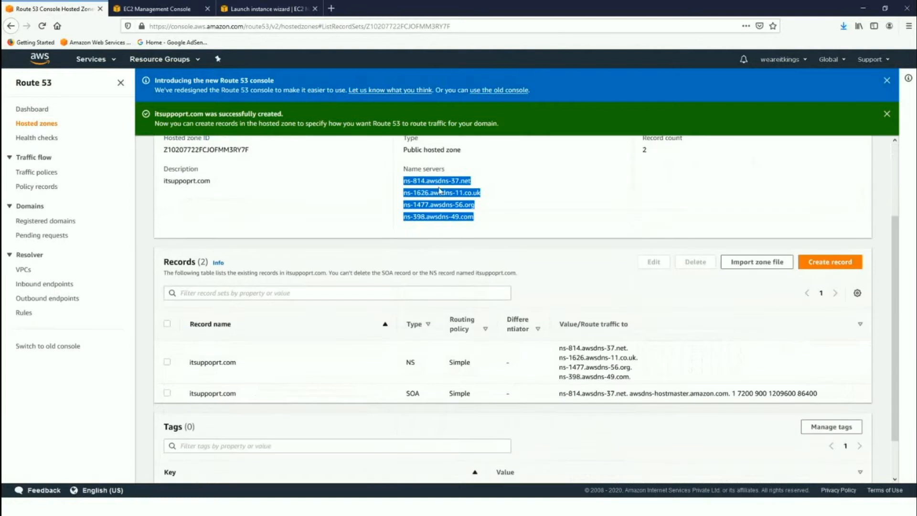
pyautogui.click(483, 227)
pyautogui.moveTo(478, 219); pyautogui.dragTo(407, 179)
pyautogui.click(435, 191)
pyautogui.moveTo(404, 182); pyautogui.dragTo(480, 222)
pyautogui.click(393, 247)
pyautogui.scroll(-2, 389, 250)
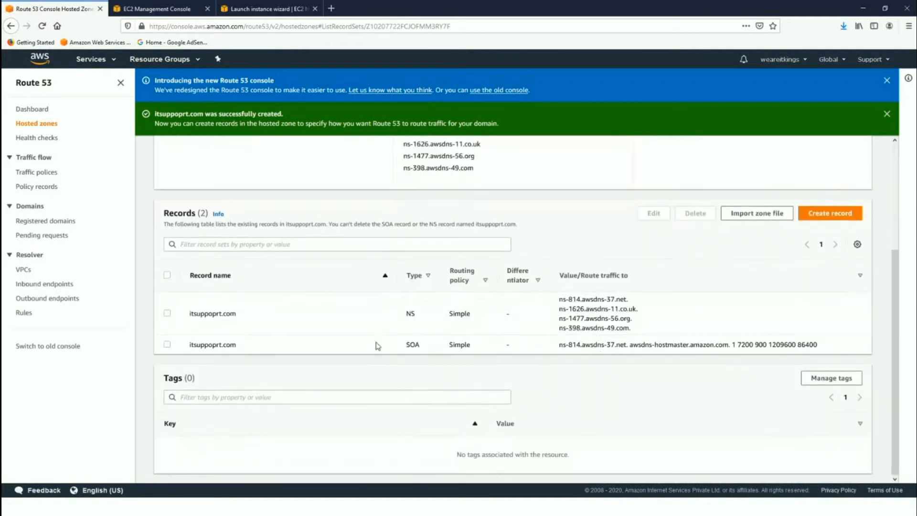
pyautogui.scroll(3, 654, 331)
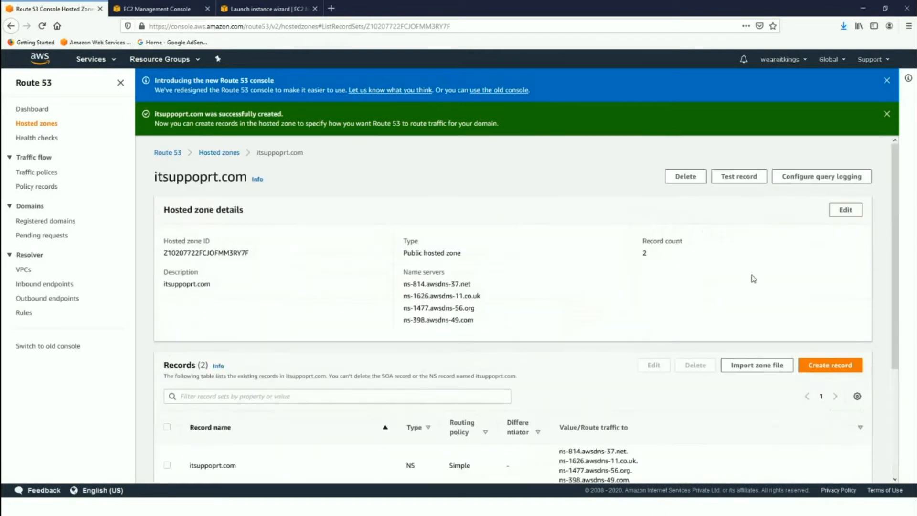
pyautogui.scroll(-3, 498, 353)
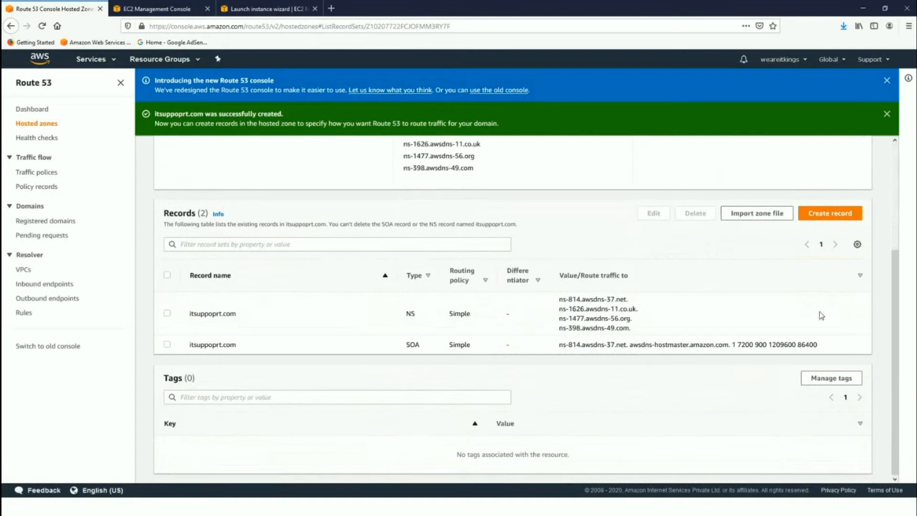
pyautogui.scroll(4, 812, 286)
# Start defining a new record with the simple routing policy in the itsuppoprt.com zone
pyautogui.click(823, 366)
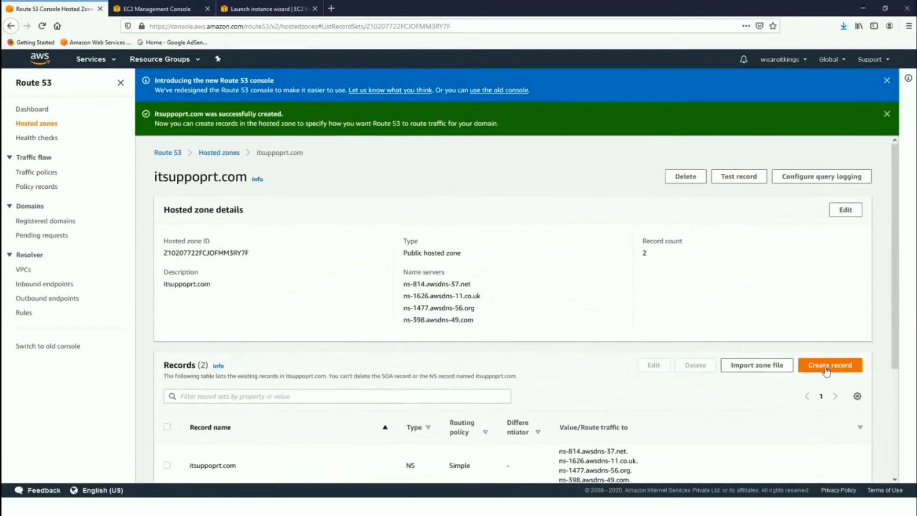
pyautogui.scroll(-1, 597, 310)
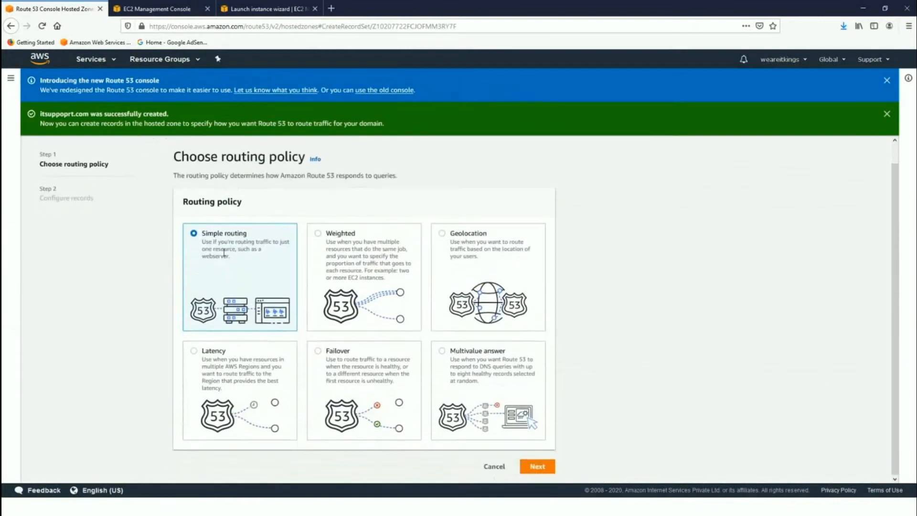
pyautogui.click(537, 467)
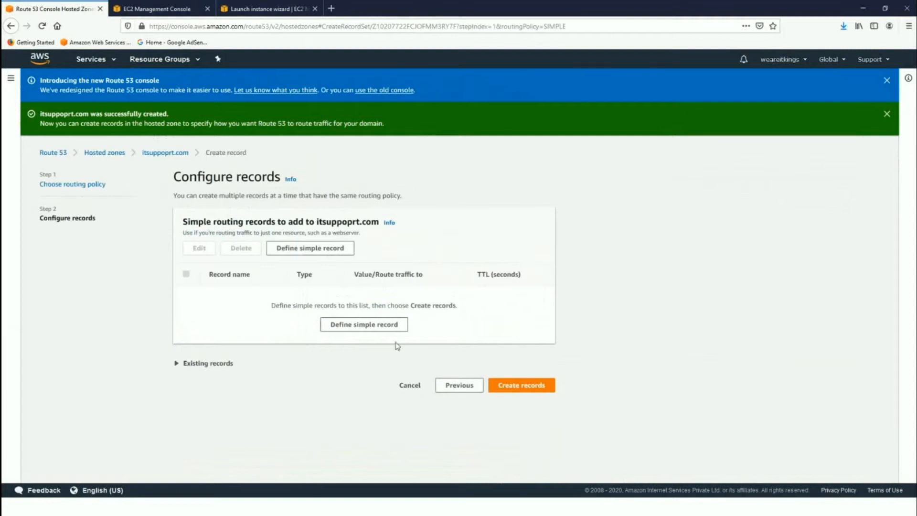
pyautogui.click(365, 328)
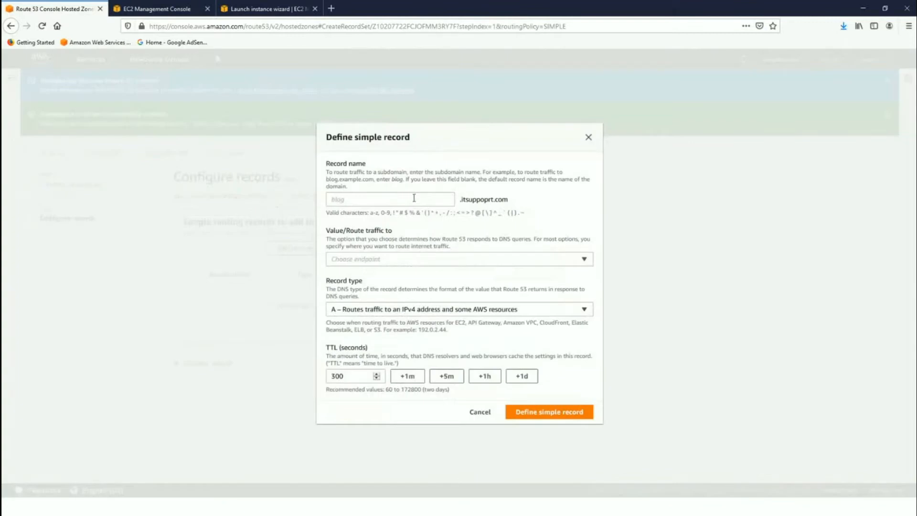
# Try www and info as the record's subdomain name, clearing each so the name stays blank
pyautogui.click(415, 198)
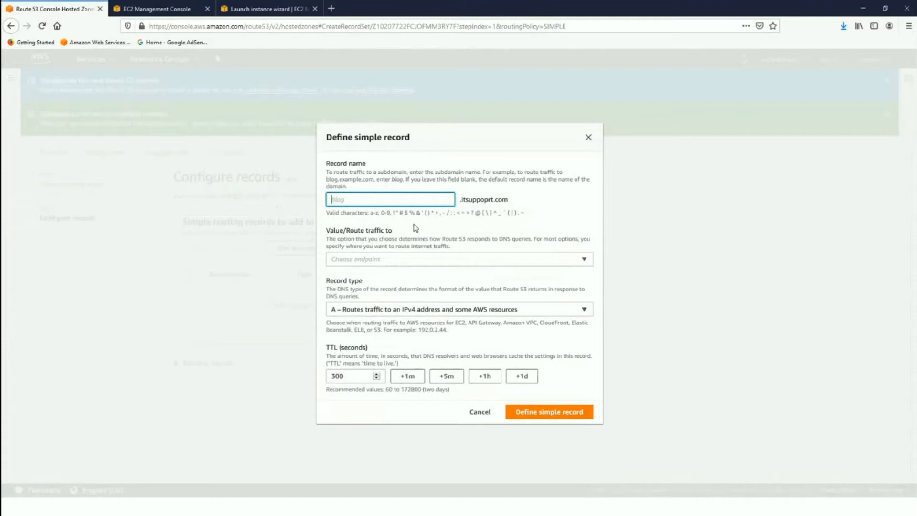
pyautogui.write('www')
pyautogui.press('BackSpace')
pyautogui.press('BackSpace')
pyautogui.press('BackSpace')
pyautogui.write('info')
pyautogui.press('BackSpace')
pyautogui.press('BackSpace')
pyautogui.press('BackSpace')
pyautogui.press('BackSpace')
# Define the record as type A for the bare domain, routing traffic to the IP address 192.168.1.1
pyautogui.click(387, 261)
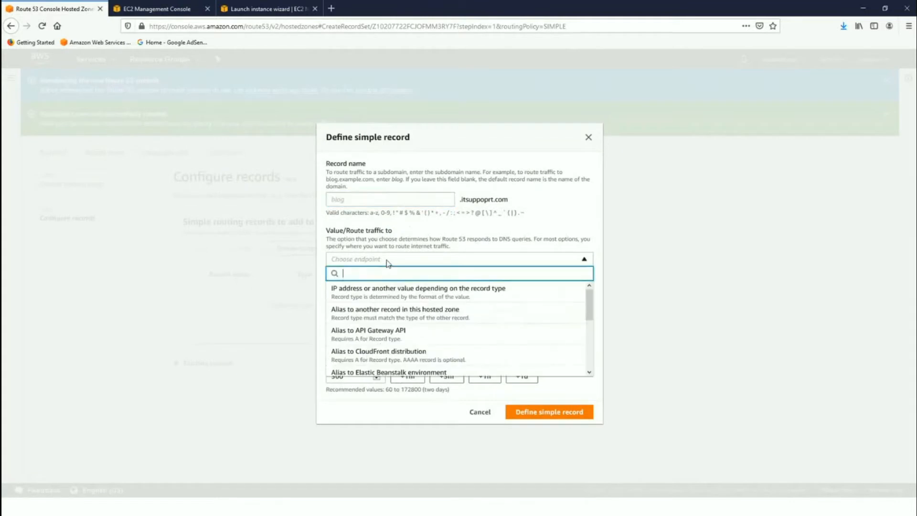
pyautogui.click(386, 292)
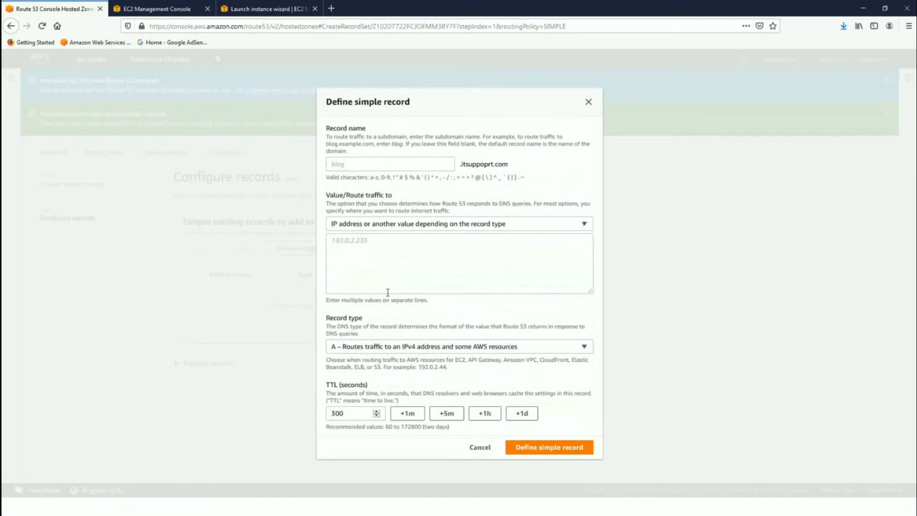
pyautogui.click(346, 243)
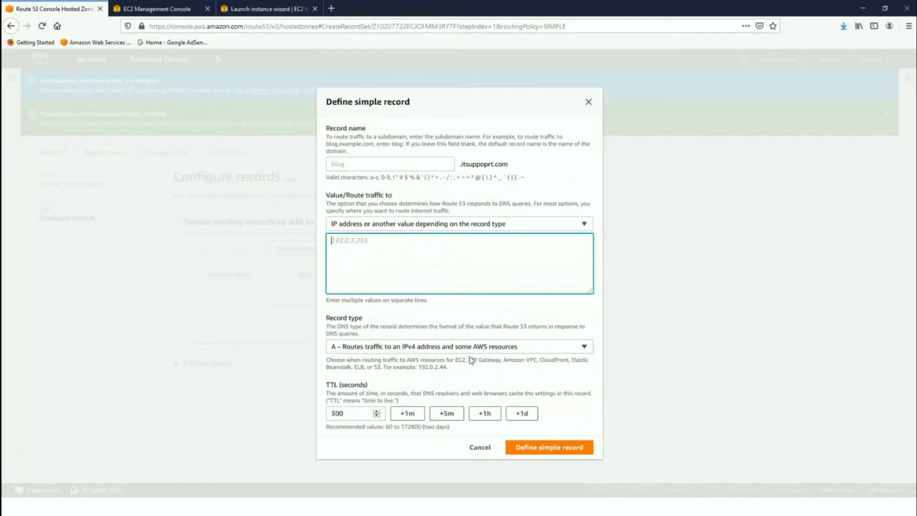
pyautogui.click(475, 350)
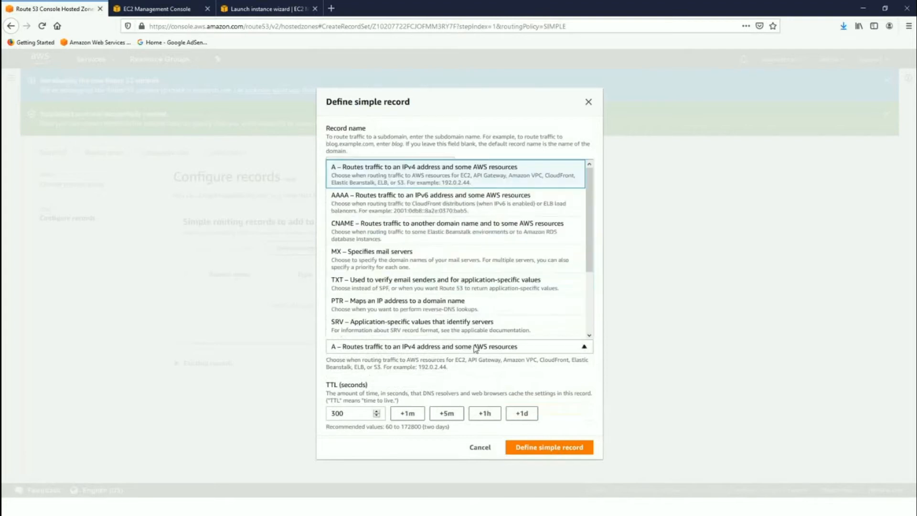
pyautogui.click(431, 178)
pyautogui.click(362, 245)
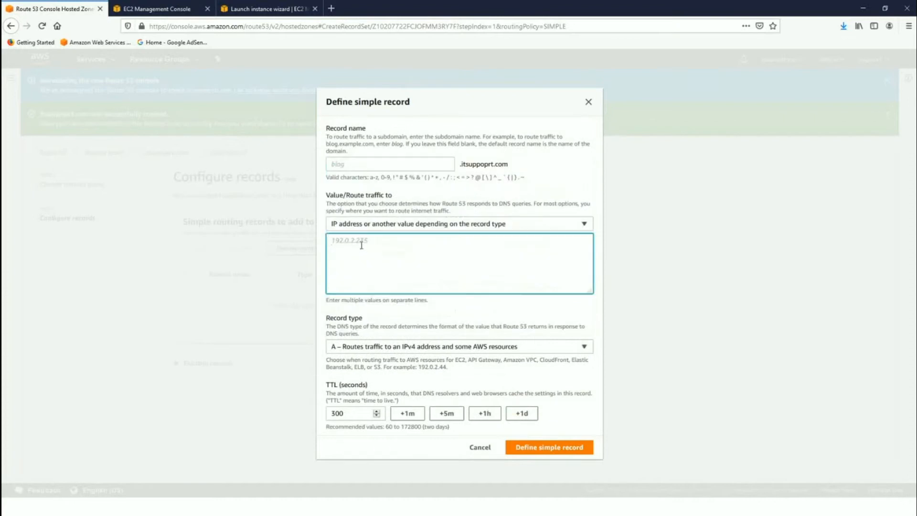
pyautogui.write('192.168.1.1')
pyautogui.click(744, 338)
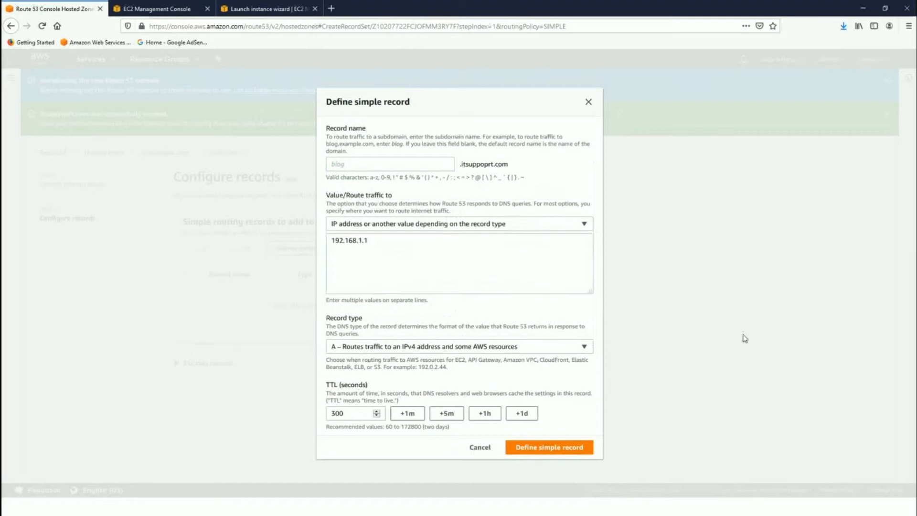
pyautogui.click(566, 451)
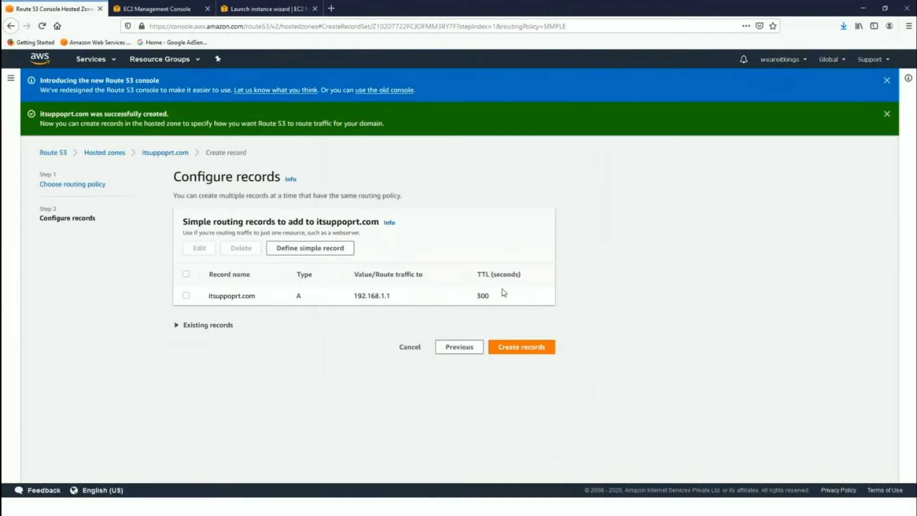
# Review the defined record's name and target address, and cancel the record creation
pyautogui.moveTo(256, 297); pyautogui.dragTo(211, 297)
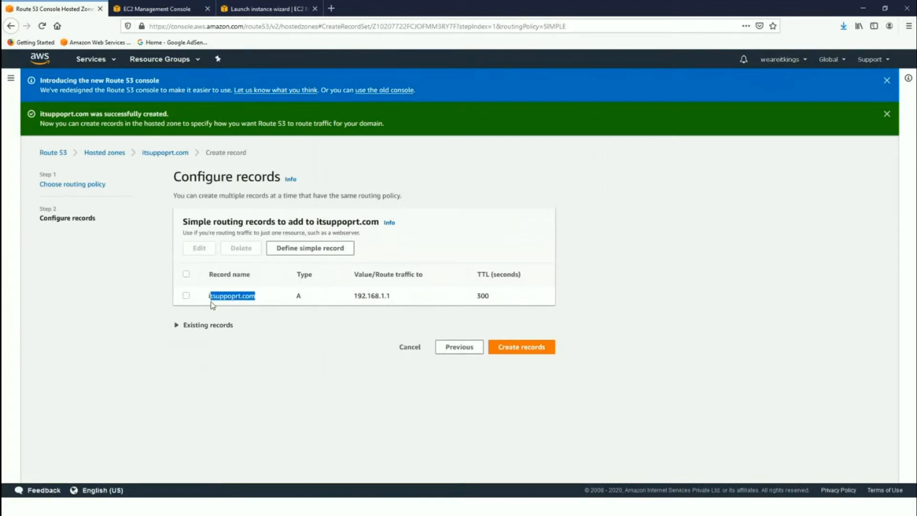
pyautogui.moveTo(393, 296); pyautogui.dragTo(359, 297)
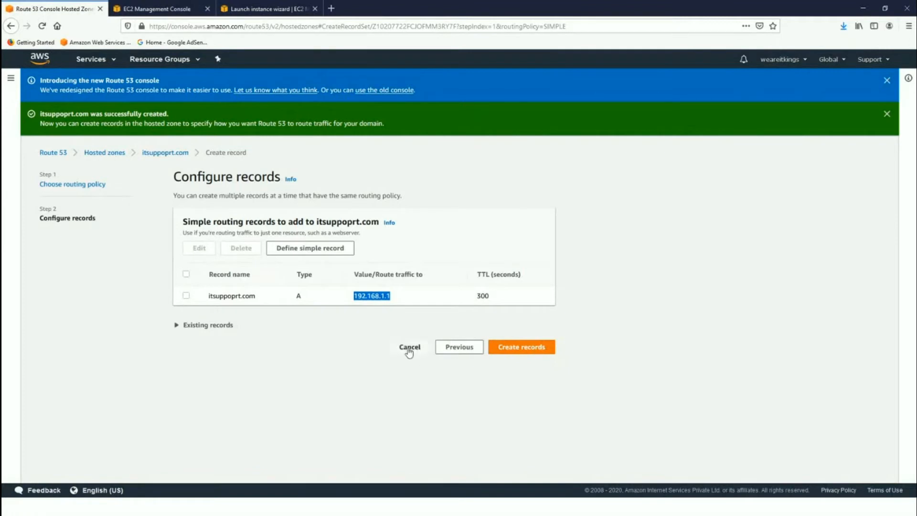
pyautogui.click(410, 348)
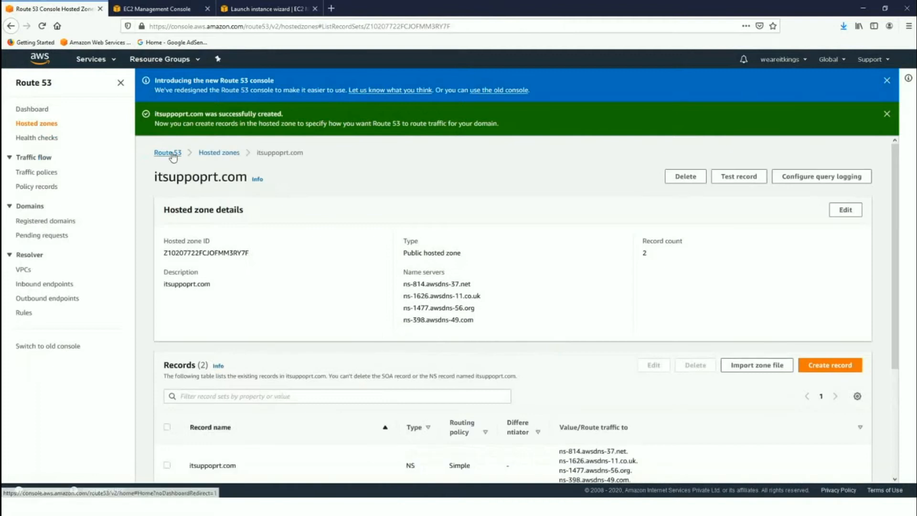
# Return to the hosted zones list and delete the itsuppoprt.com zone, confirming with delete
pyautogui.click(223, 154)
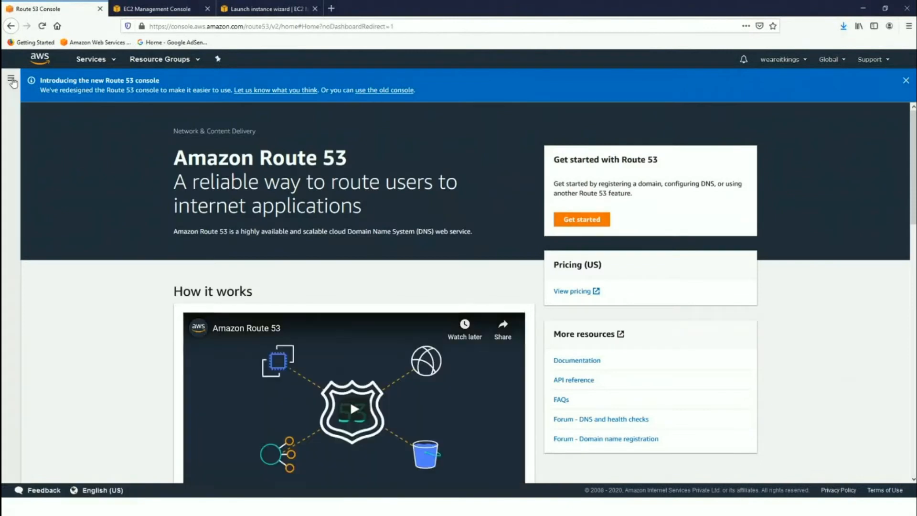
pyautogui.click(36, 125)
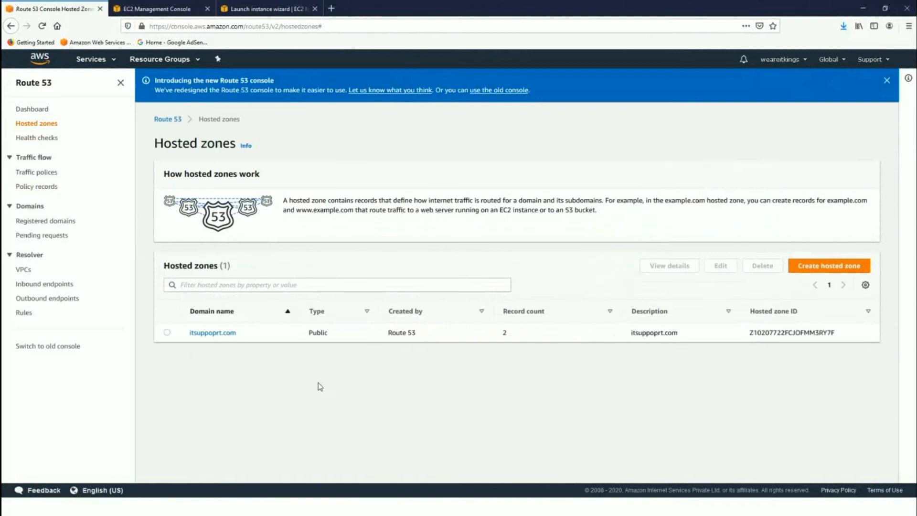
pyautogui.click(167, 333)
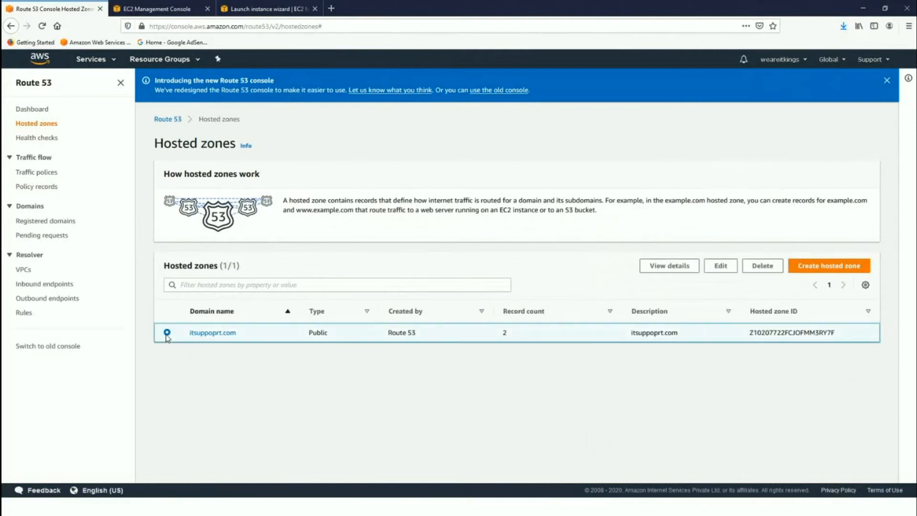
pyautogui.click(761, 266)
pyautogui.click(351, 299)
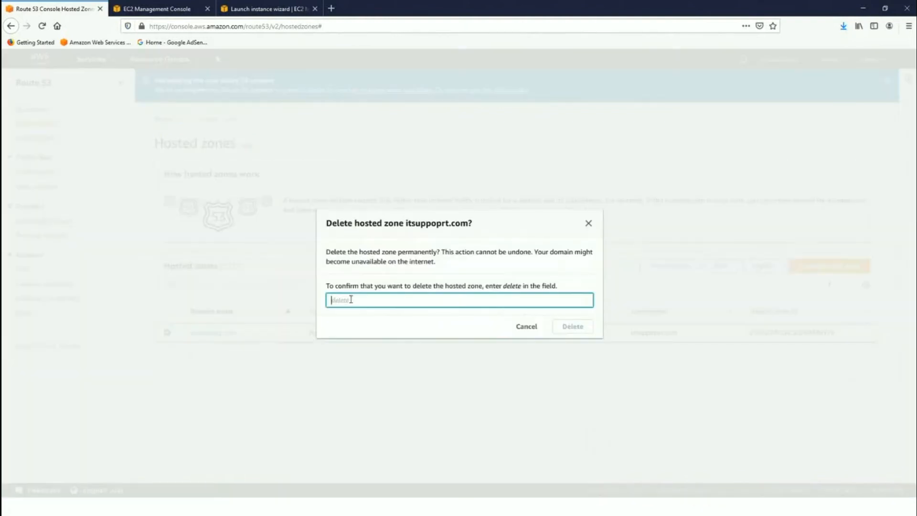
pyautogui.write('delete')
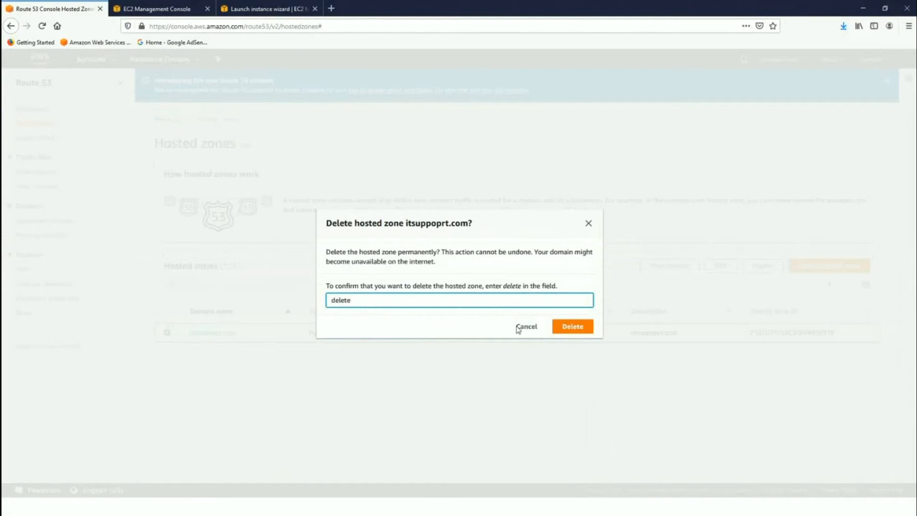
pyautogui.click(566, 329)
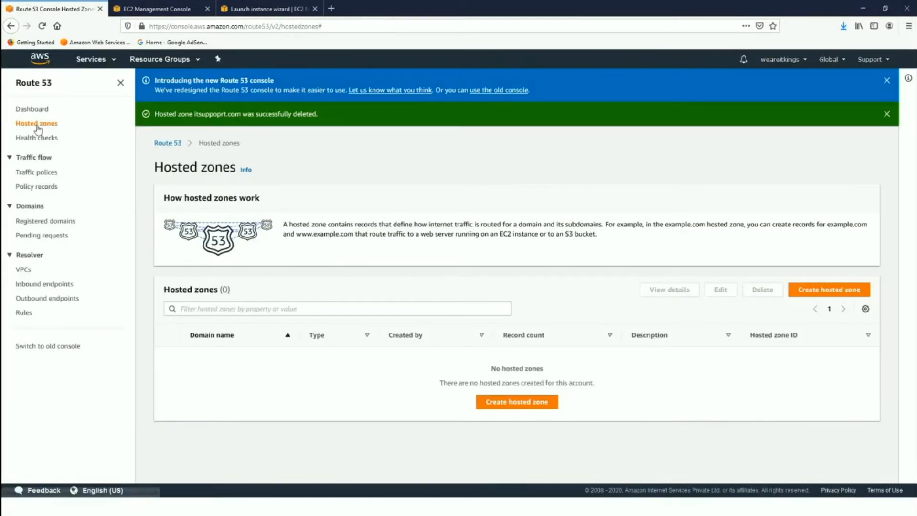
# From the Route 53 dashboard, start creating a traffic policy and name it Weighted
pyautogui.click(33, 111)
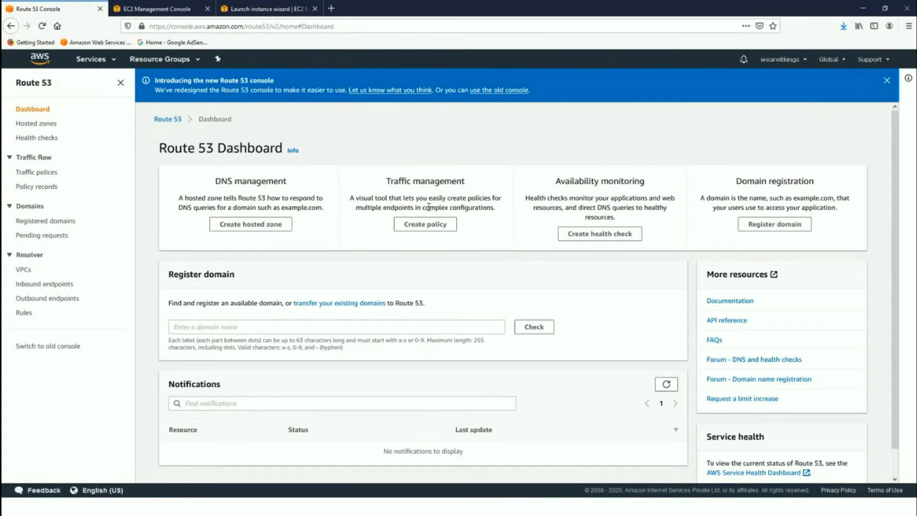
pyautogui.click(429, 231)
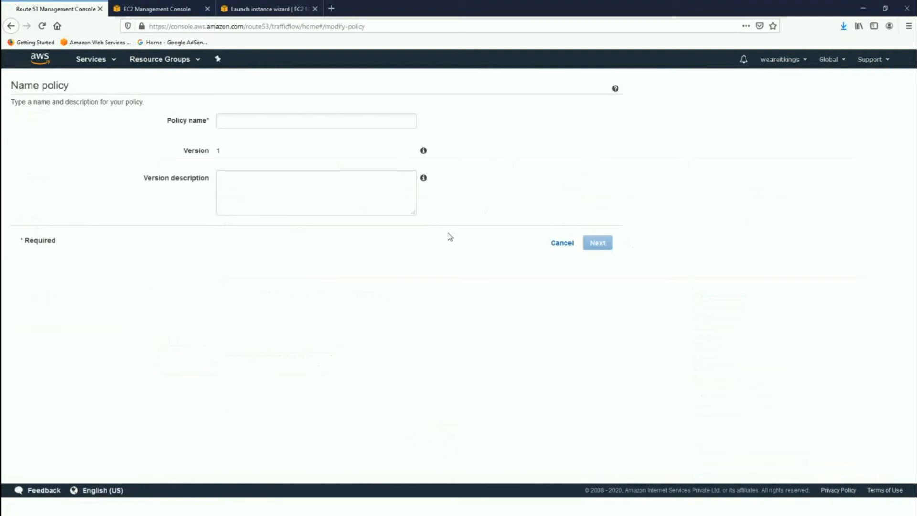
pyautogui.click(225, 120)
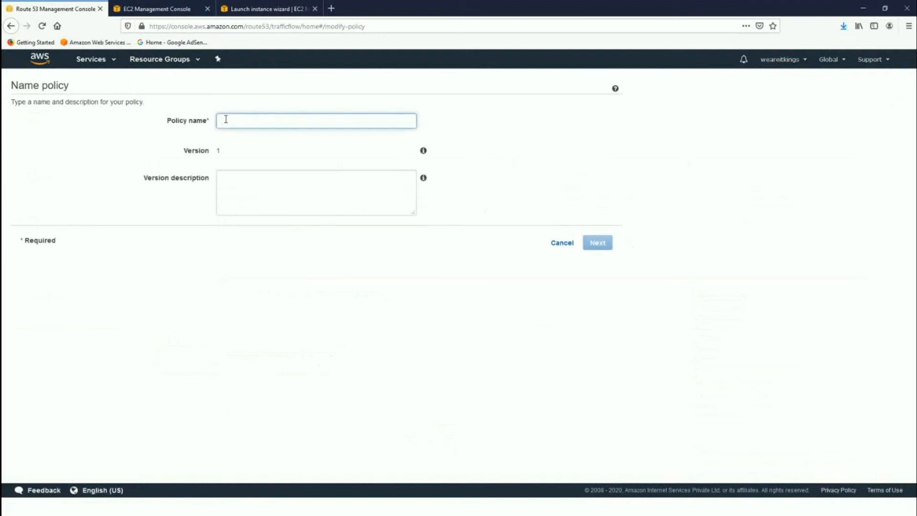
pyautogui.write('we')
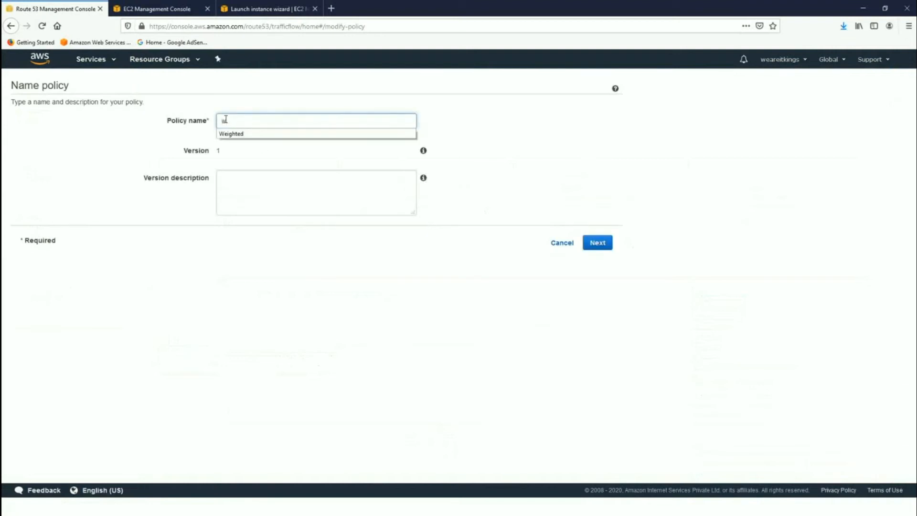
pyautogui.click(234, 135)
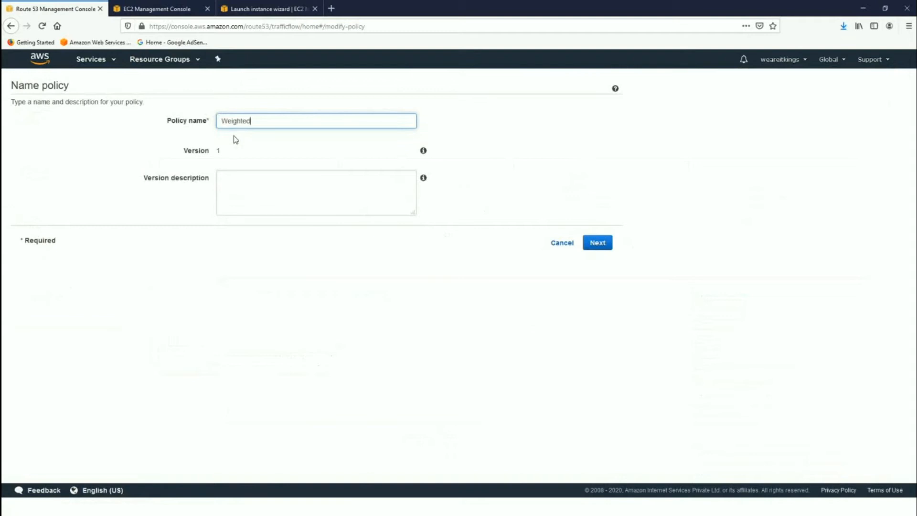
# Copy the policy name Weighted into the version description and continue to the traffic policy editor
pyautogui.click(266, 194)
pyautogui.doubleClick(257, 124)
pyautogui.hotkey('ctrl', 'c')
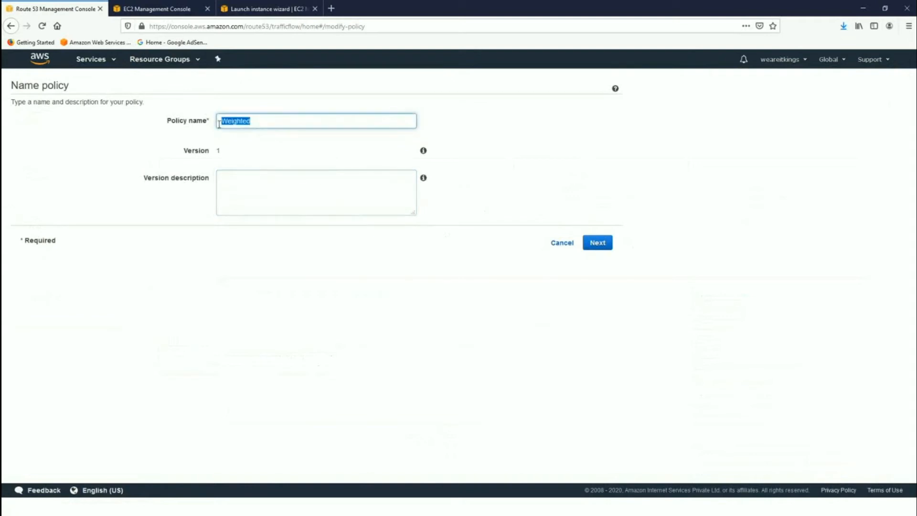
pyautogui.click(257, 177)
pyautogui.hotkey('ctrl', 'v')
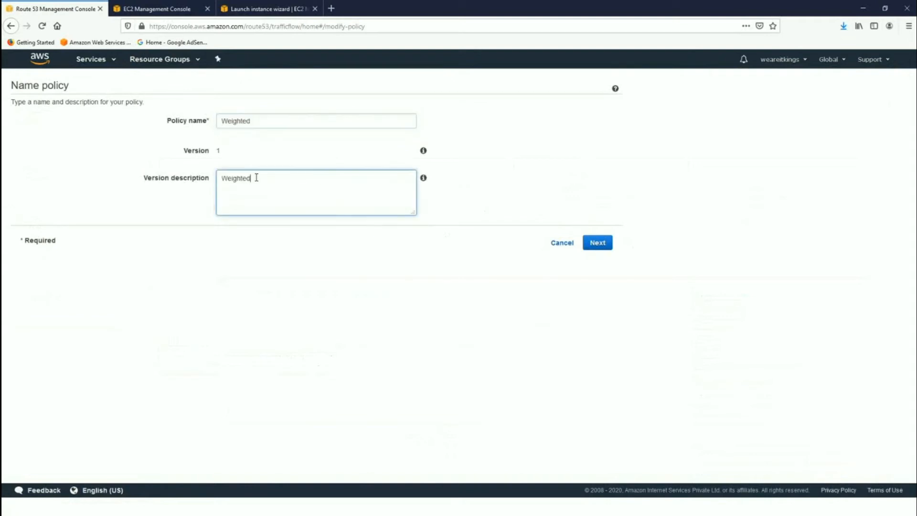
pyautogui.click(598, 242)
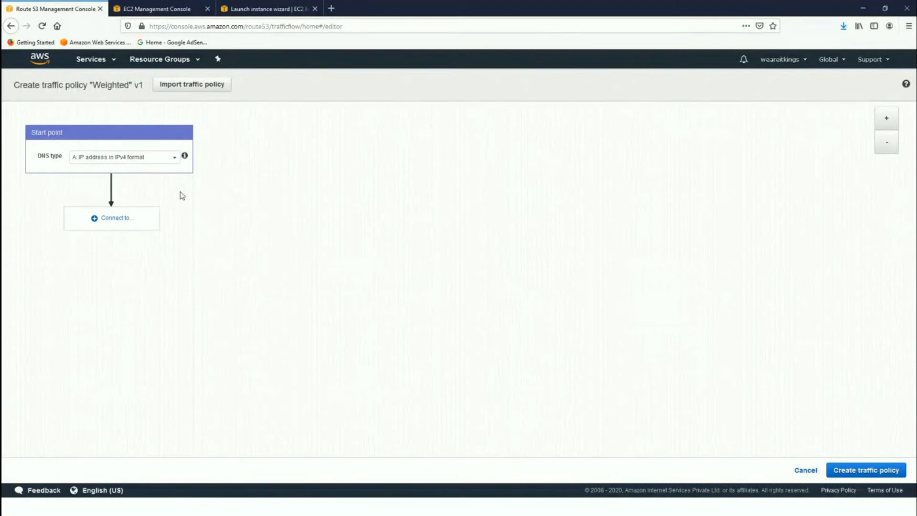
# Connect the policy's start point to a weighted rule and set both of its weights to 0
pyautogui.click(114, 221)
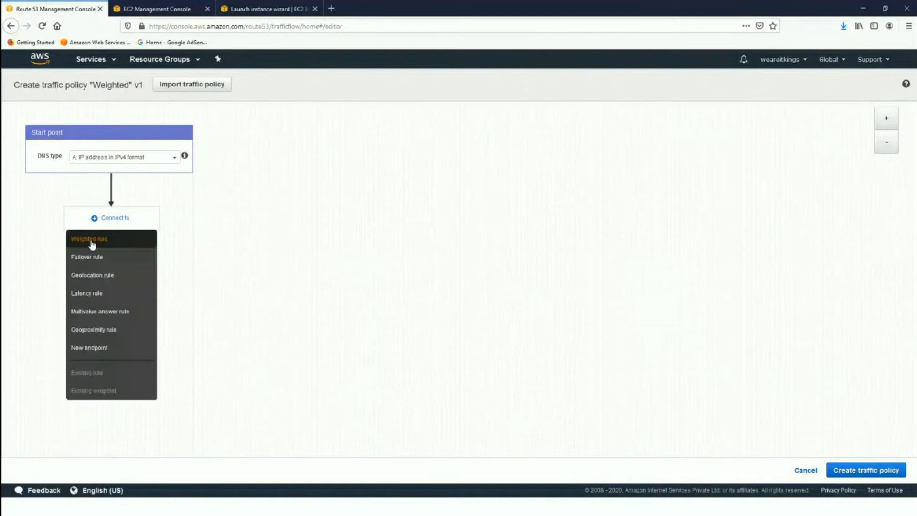
pyautogui.click(92, 245)
pyautogui.click(203, 238)
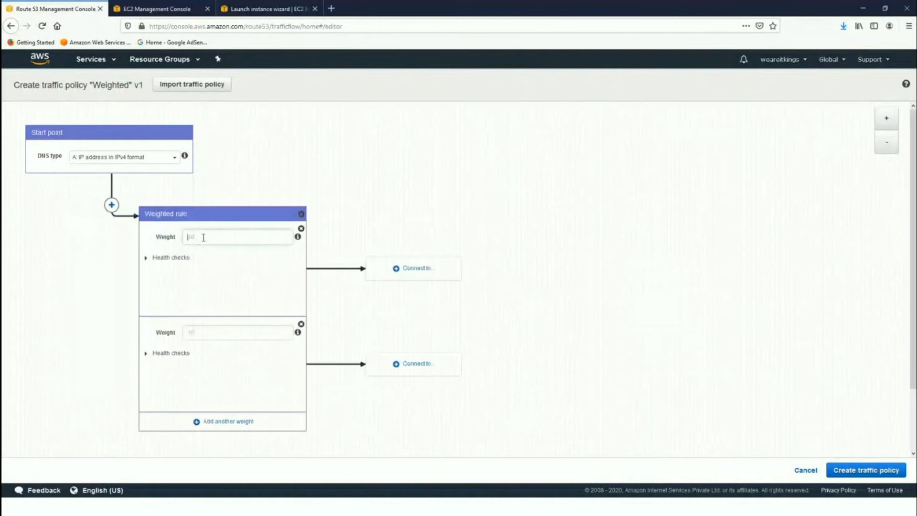
pyautogui.write('0')
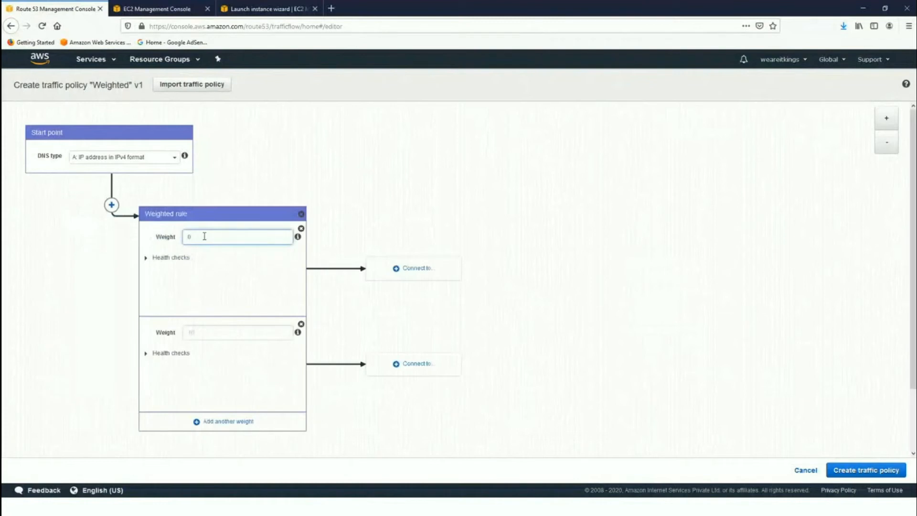
pyautogui.click(214, 333)
pyautogui.write('0')
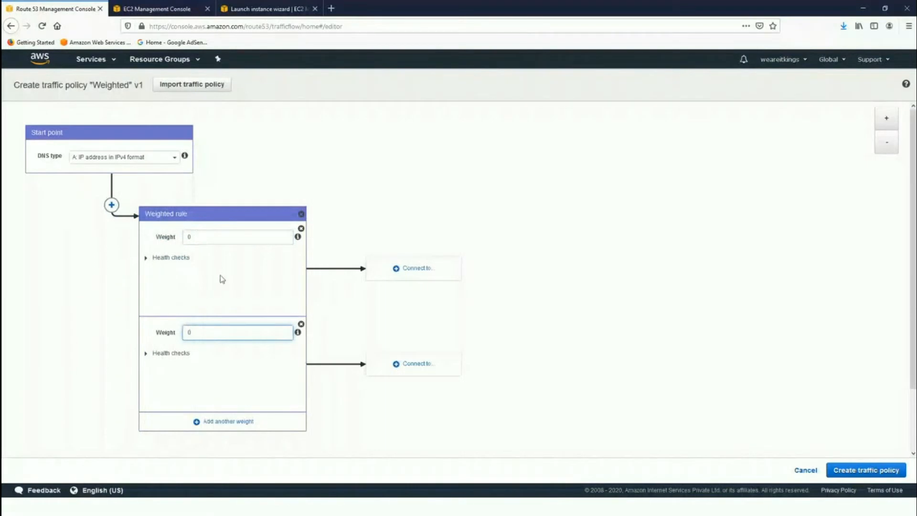
# Change the weighted rule's first weight to 3, and try 3 for the second weight before clearing it
pyautogui.doubleClick(201, 239)
pyautogui.write('3')
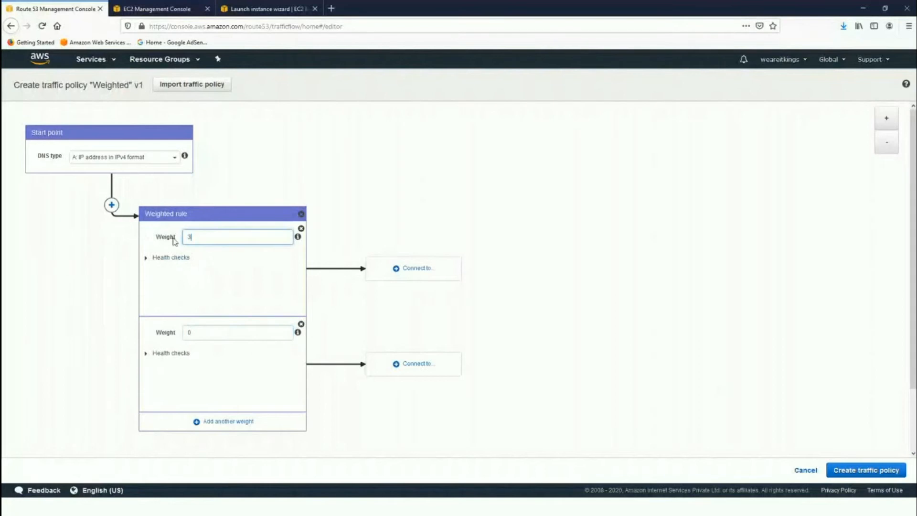
pyautogui.doubleClick(188, 332)
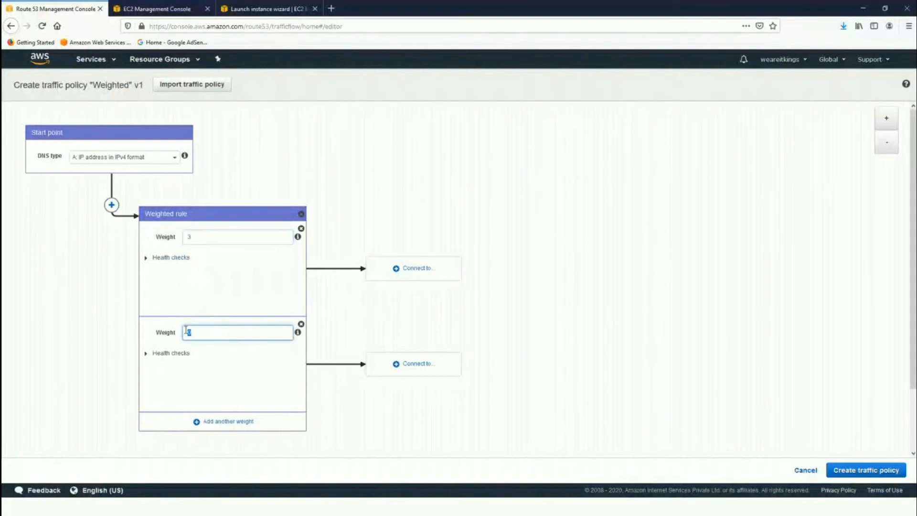
pyautogui.write('3')
pyautogui.press('BackSpace')
# Clear the weighted rule's first weight and set both weights to 5
pyautogui.moveTo(207, 238); pyautogui.dragTo(157, 242)
pyautogui.press('BackSpace')
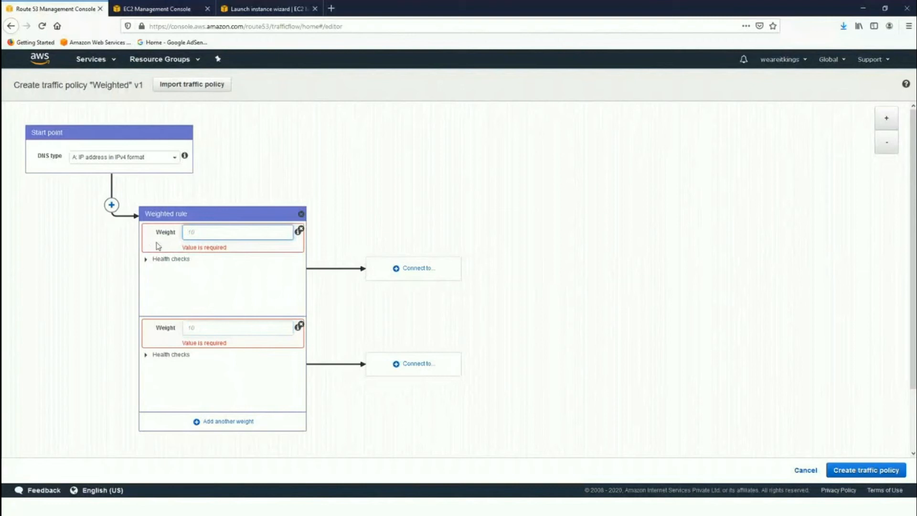
pyautogui.write('5')
pyautogui.click(211, 328)
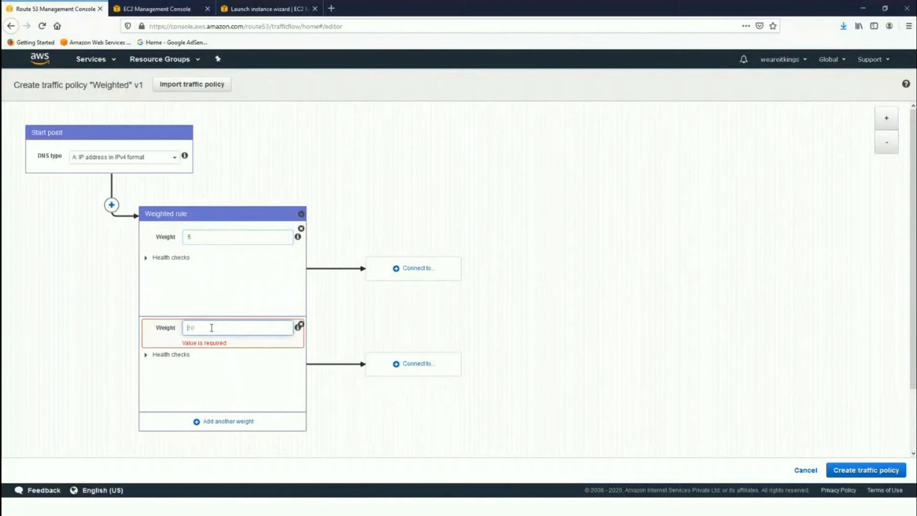
pyautogui.write('5')
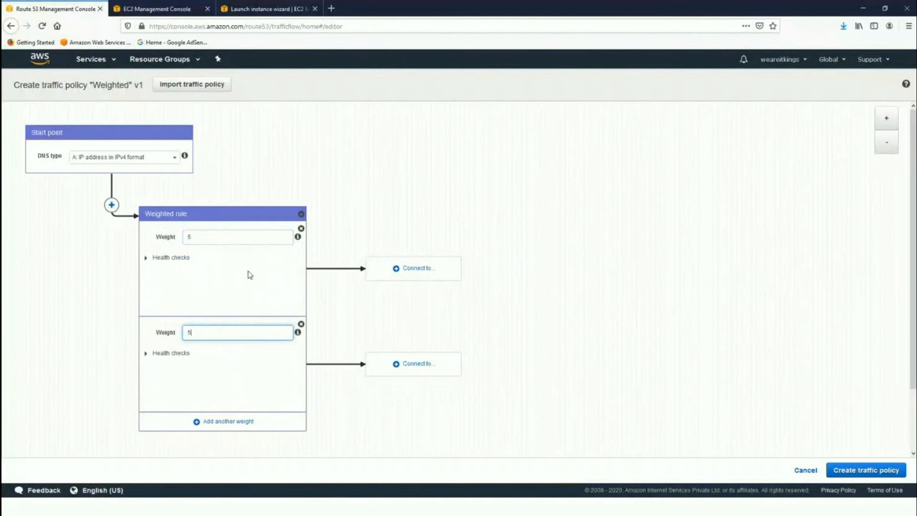
pyautogui.moveTo(299, 239)
pyautogui.hotkey('alt', 'Tab')
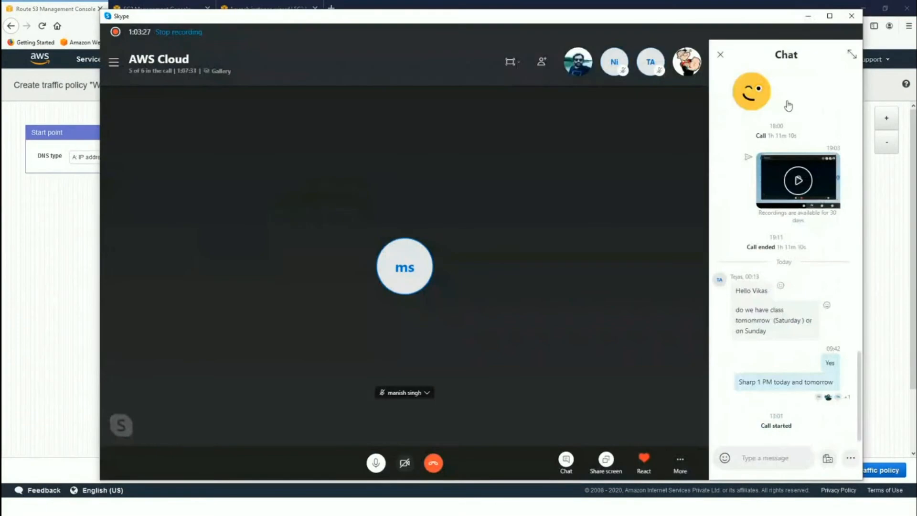
pyautogui.click(808, 17)
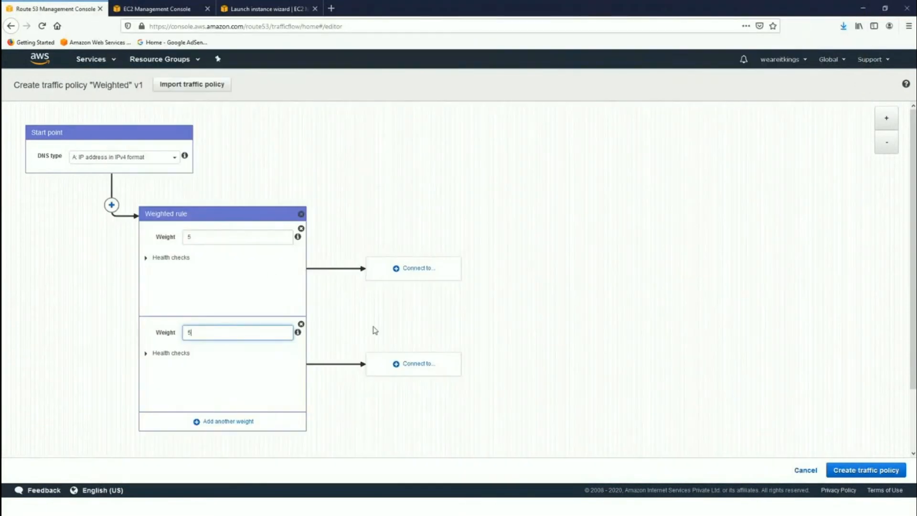
# Connect the weighted rule's first branch to a new endpoint of type ELB Application load balancer
pyautogui.click(420, 269)
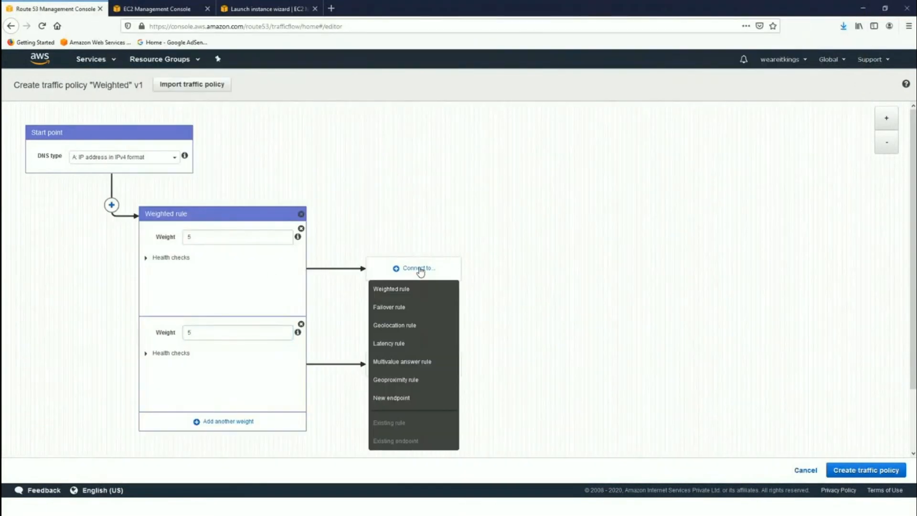
pyautogui.click(387, 403)
pyautogui.click(430, 254)
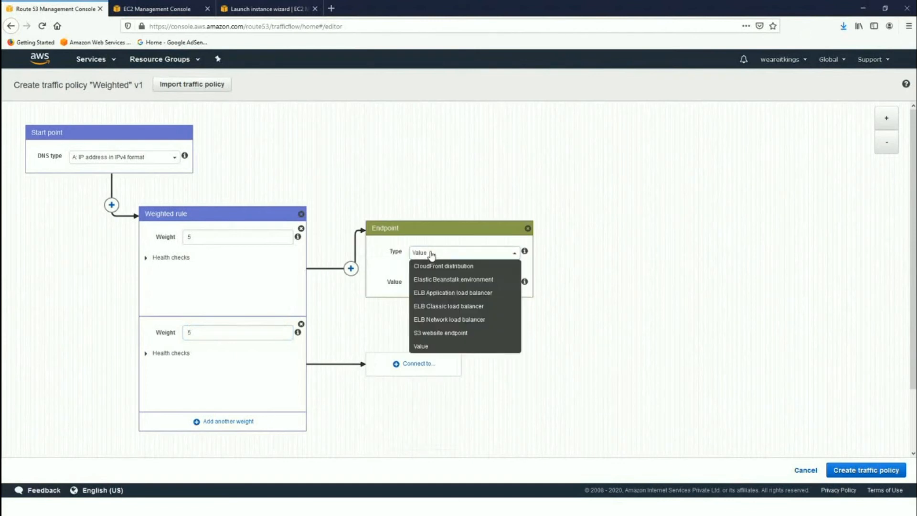
pyautogui.click(431, 255)
pyautogui.click(431, 256)
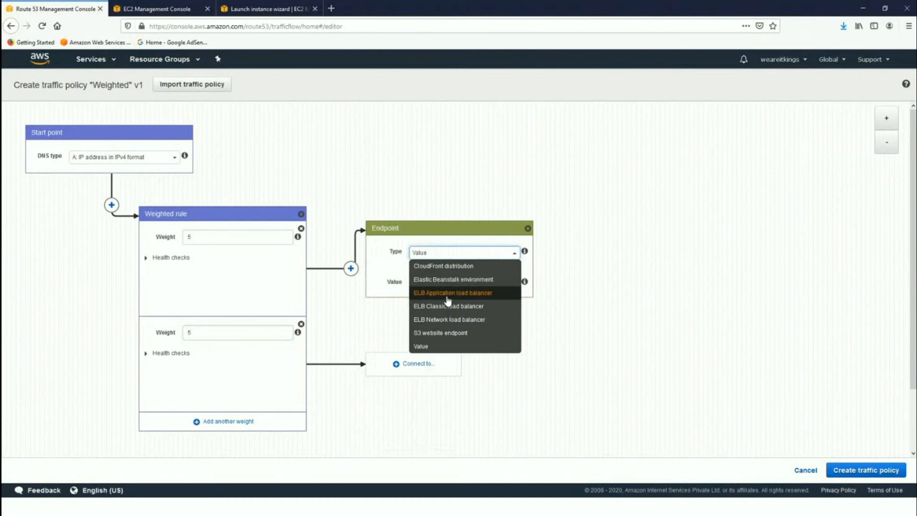
pyautogui.click(448, 294)
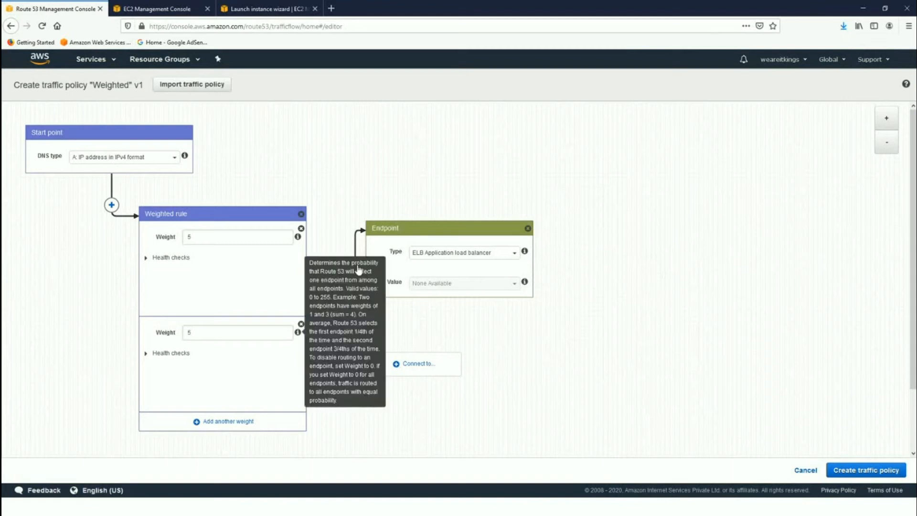
# Delete the weighted rule, connect the start point to a failover rule instead, and view its primary health check options
pyautogui.click(304, 214)
pyautogui.click(566, 188)
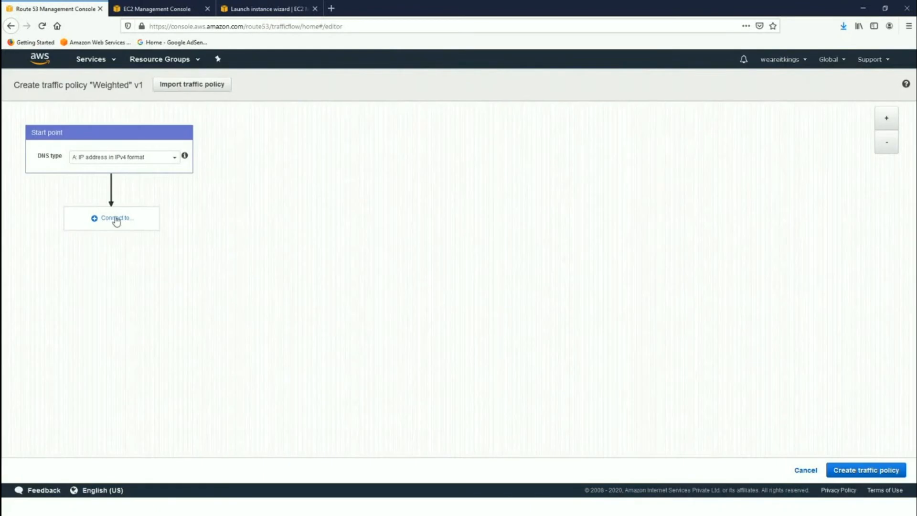
pyautogui.click(116, 220)
pyautogui.click(94, 262)
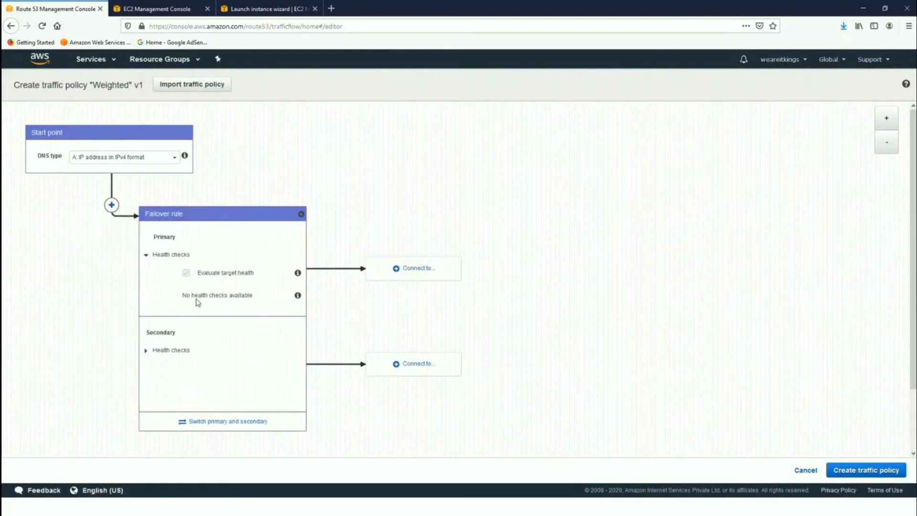
pyautogui.click(146, 255)
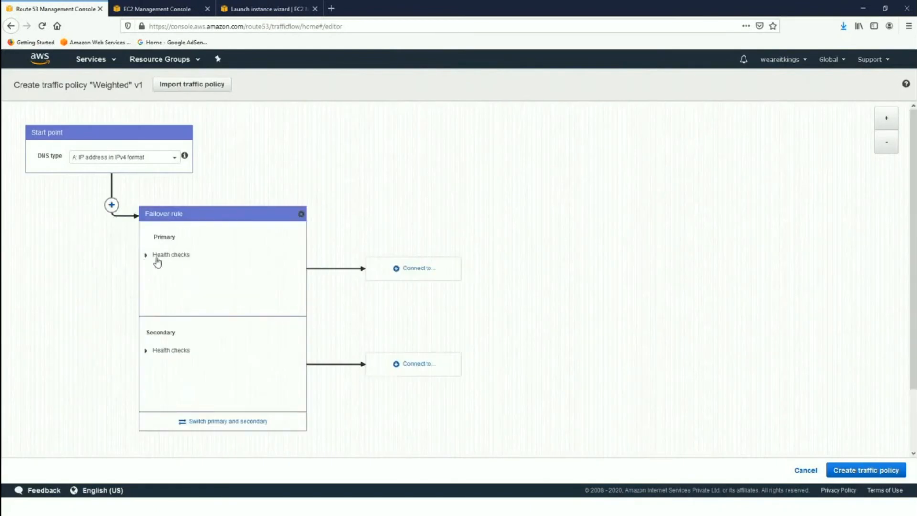
pyautogui.click(147, 256)
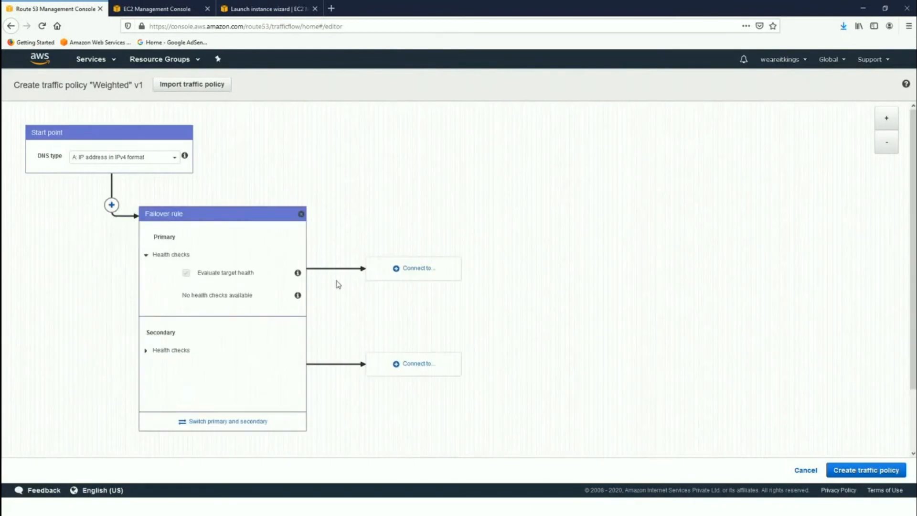
# Connect the failover rule's primary and secondary branches to new endpoints of type Value, and expand the secondary health checks
pyautogui.click(414, 272)
pyautogui.click(393, 397)
pyautogui.click(411, 269)
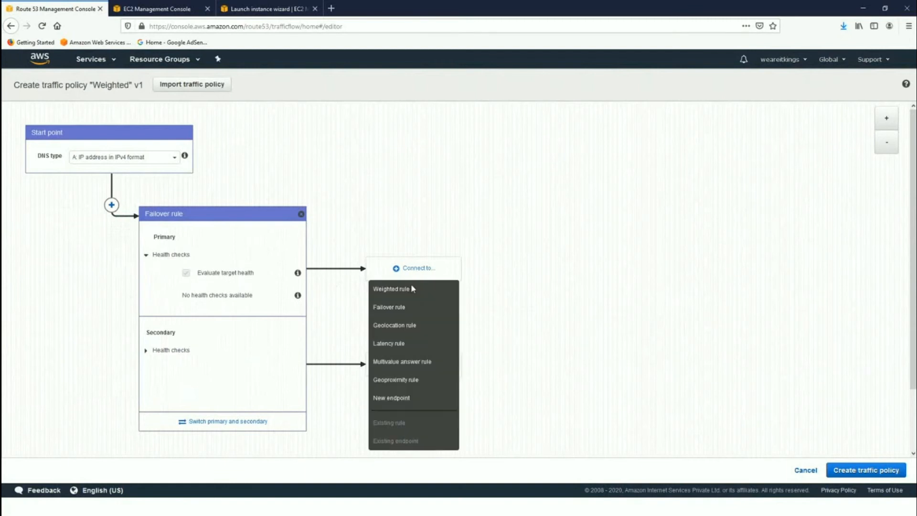
pyautogui.click(393, 403)
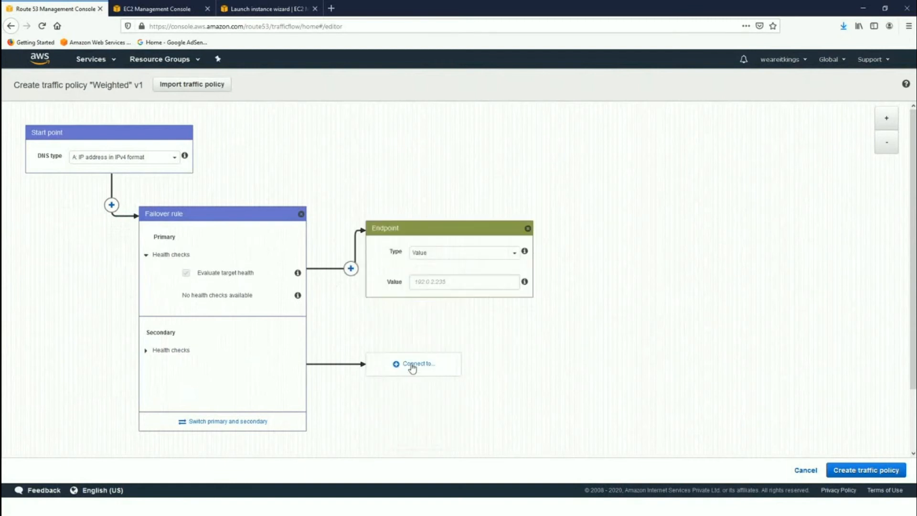
pyautogui.click(414, 364)
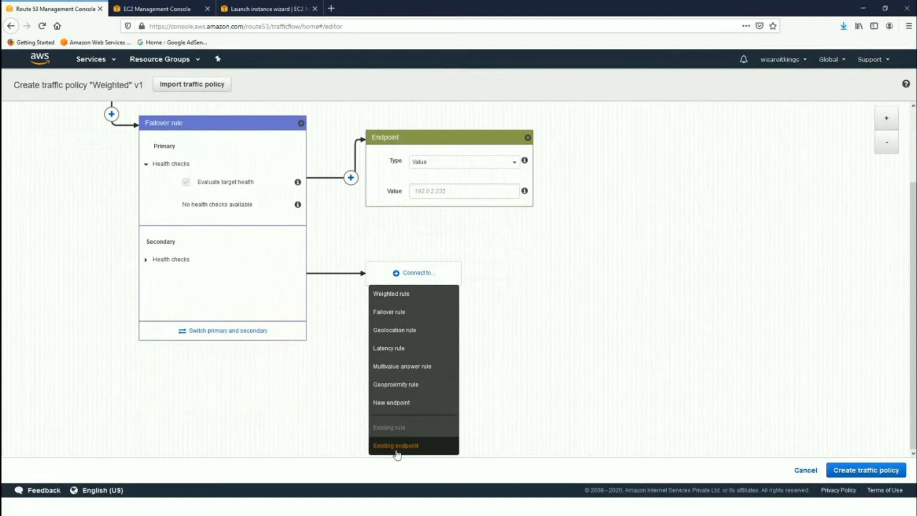
pyautogui.click(391, 403)
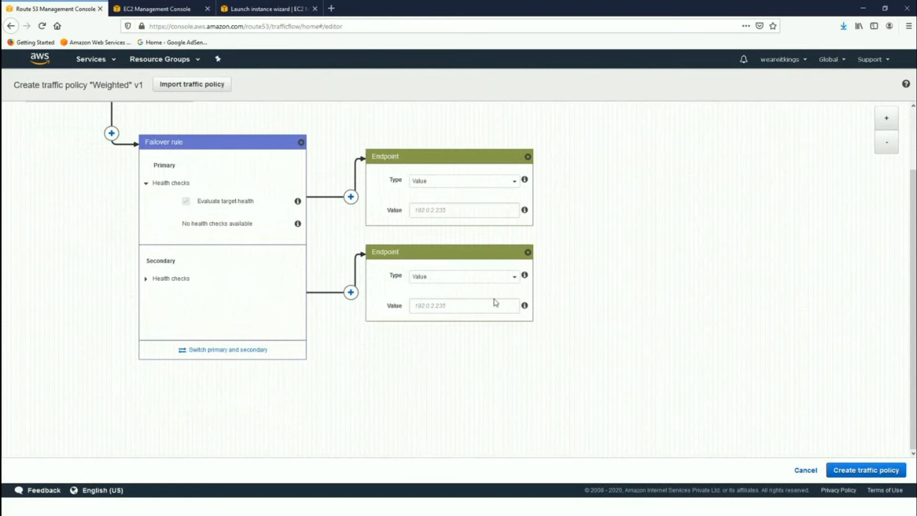
pyautogui.click(151, 279)
pyautogui.scroll(2, 242, 299)
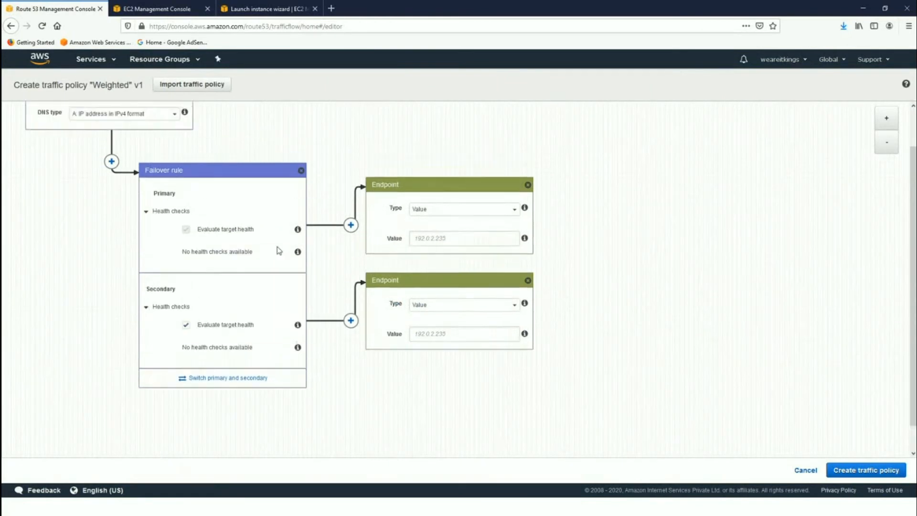
# Delete the failover rule with its endpoints and connect the start point to a geolocation rule
pyautogui.click(301, 188)
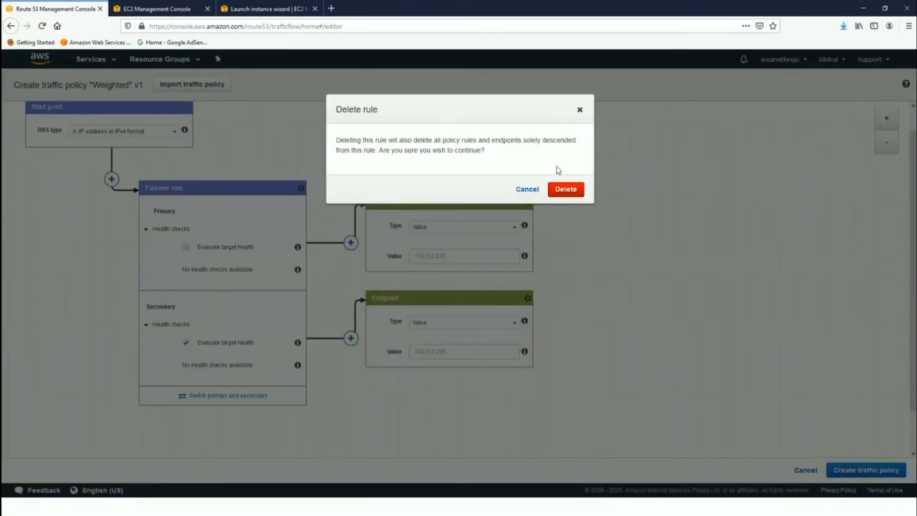
pyautogui.click(566, 190)
pyautogui.click(112, 218)
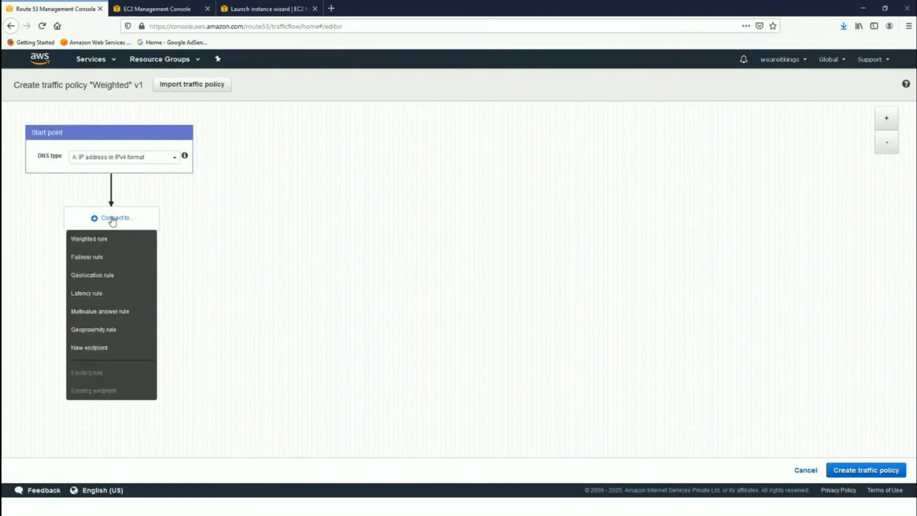
pyautogui.click(123, 275)
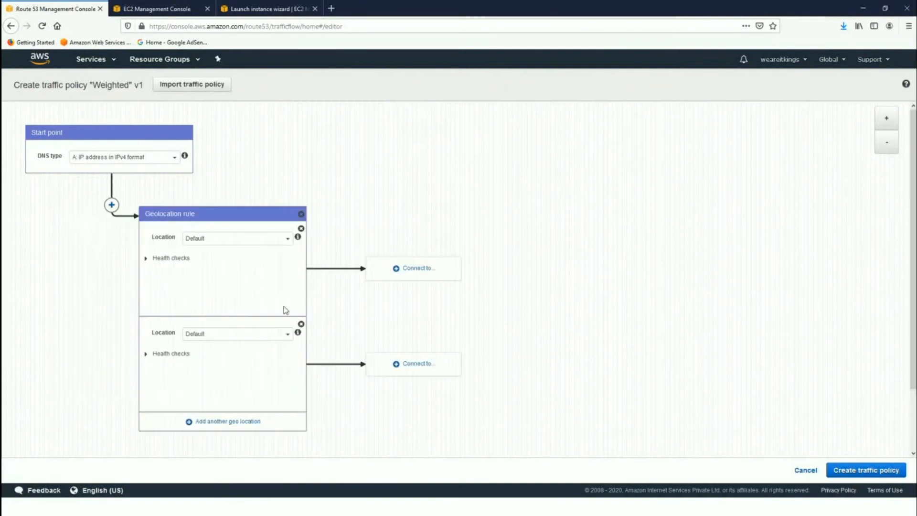
# Set the geolocation rule's first location to Asia and connect it to a new endpoint of type ELB Application load balancer
pyautogui.click(208, 241)
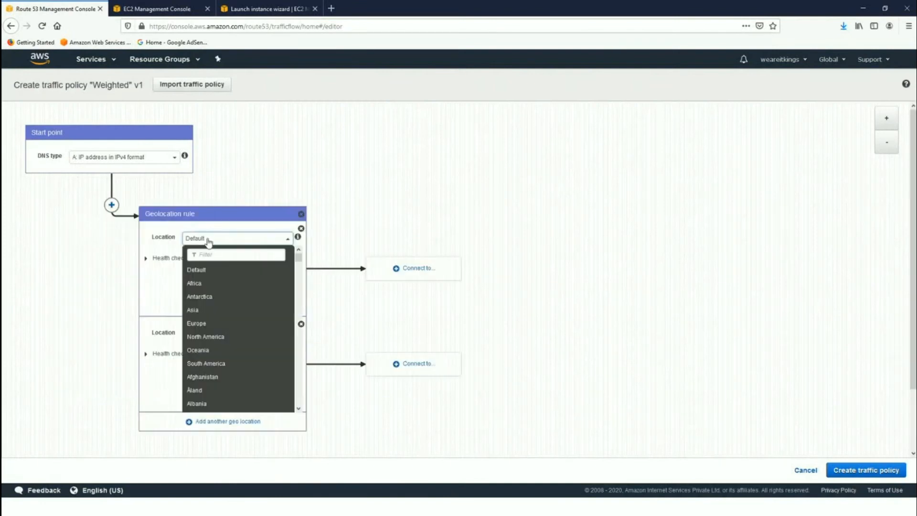
pyautogui.click(206, 311)
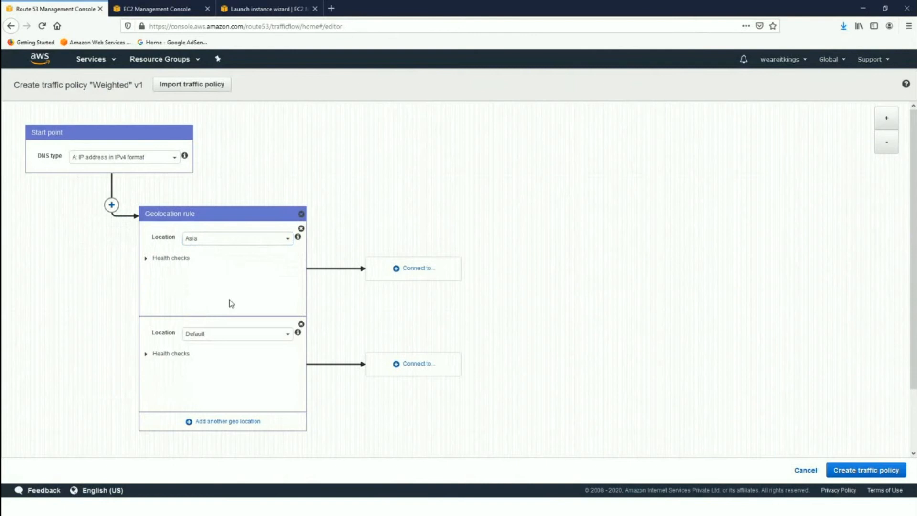
pyautogui.click(146, 258)
pyautogui.click(417, 271)
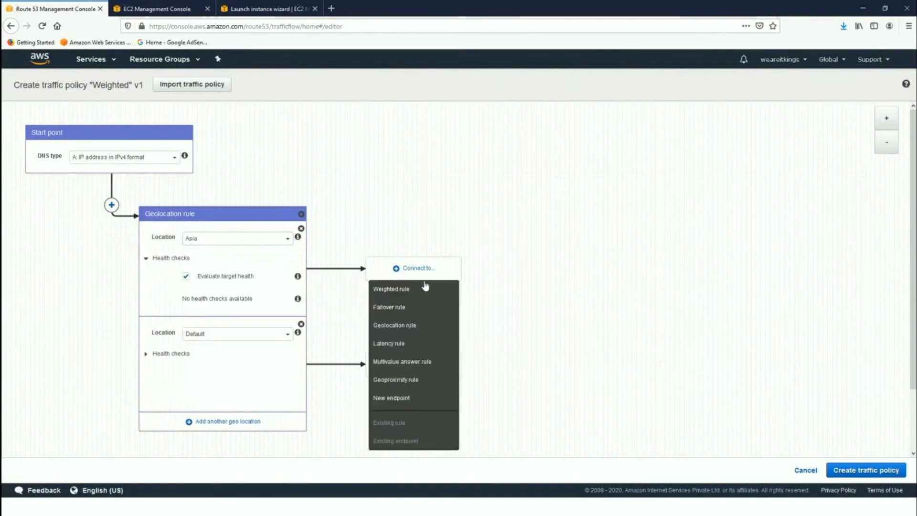
pyautogui.click(414, 398)
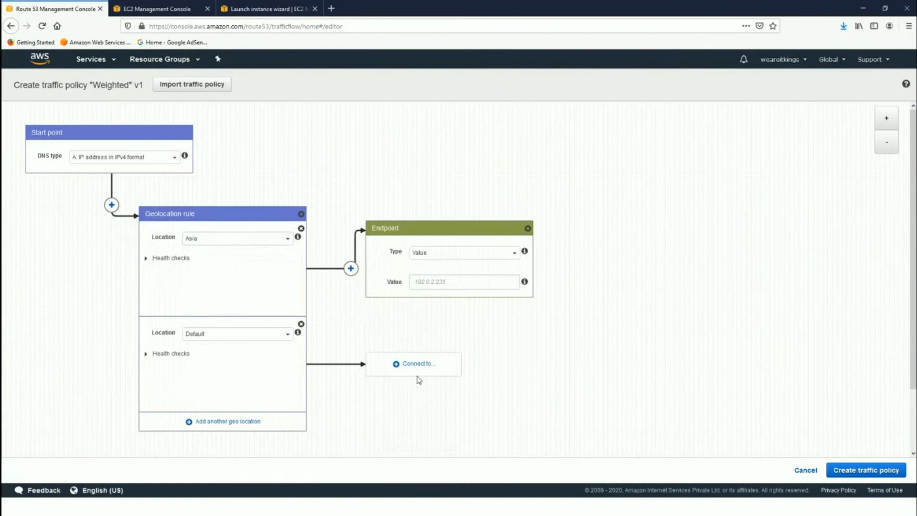
pyautogui.click(439, 252)
pyautogui.click(444, 293)
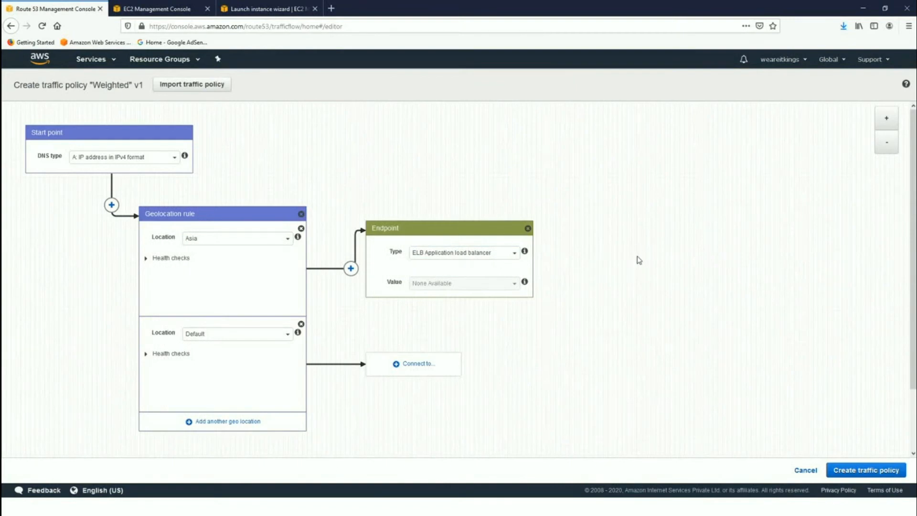
# Set the geolocation rule's second location to North America and expand its health checks
pyautogui.click(206, 337)
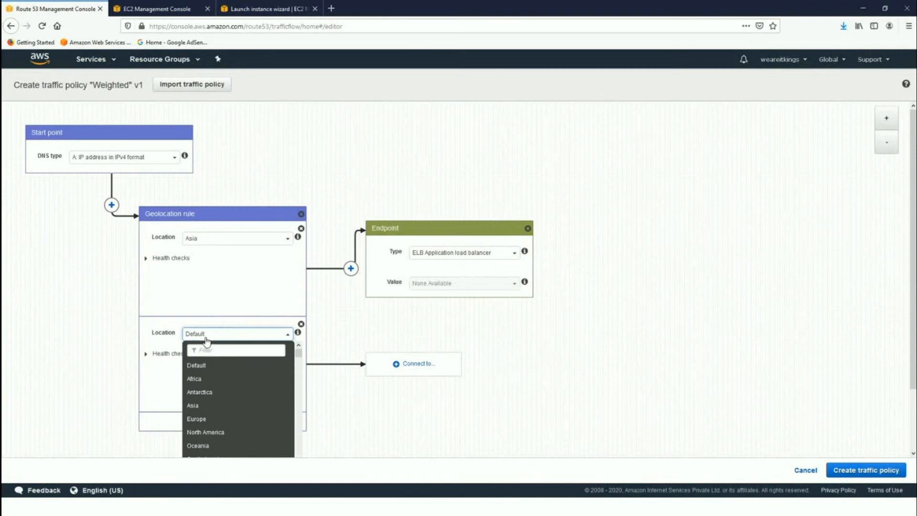
pyautogui.click(206, 393)
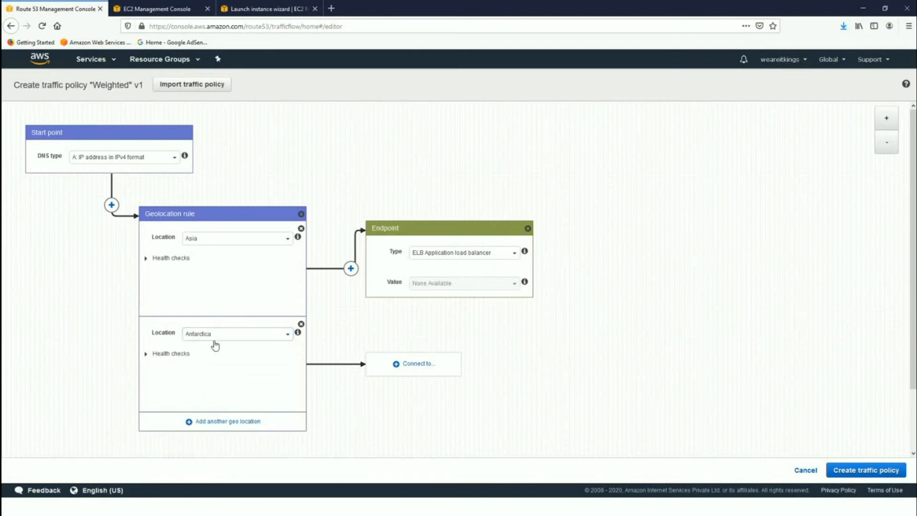
pyautogui.click(214, 342)
pyautogui.click(207, 435)
pyautogui.click(146, 354)
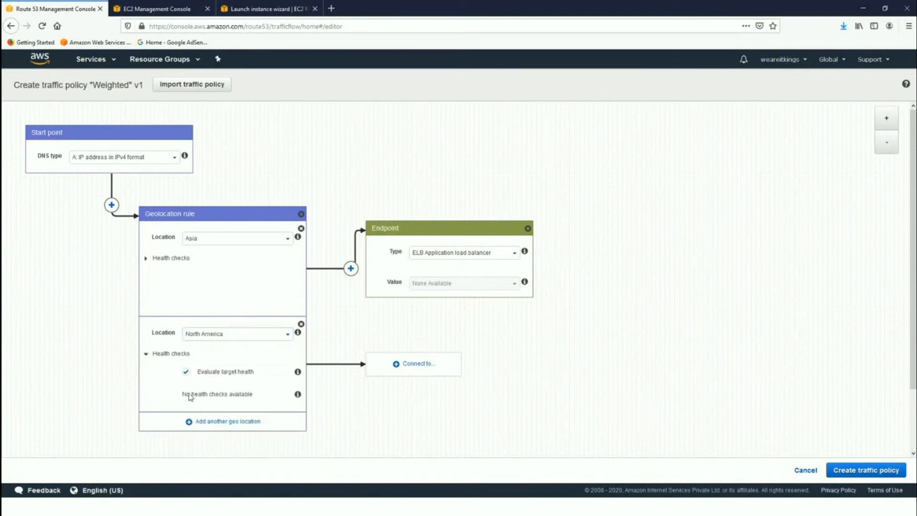
# Connect the North America branch to a new endpoint of type ELB Application load balancer
pyautogui.click(413, 368)
pyautogui.scroll(-3, 410, 426)
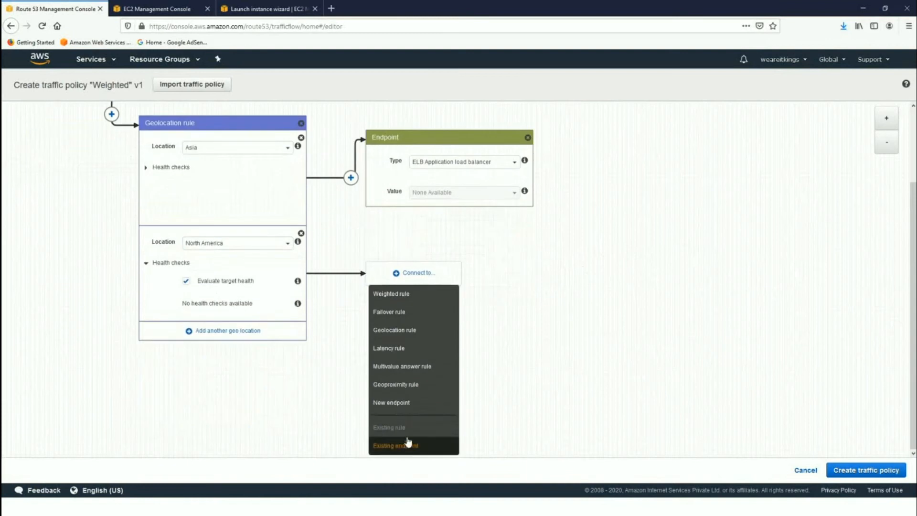
pyautogui.scroll(1, 409, 442)
pyautogui.click(411, 291)
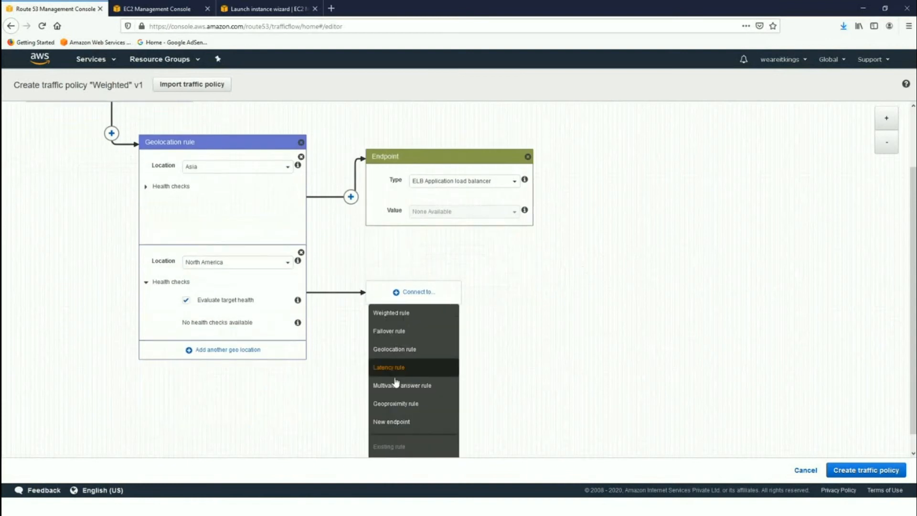
pyautogui.click(395, 425)
pyautogui.click(443, 277)
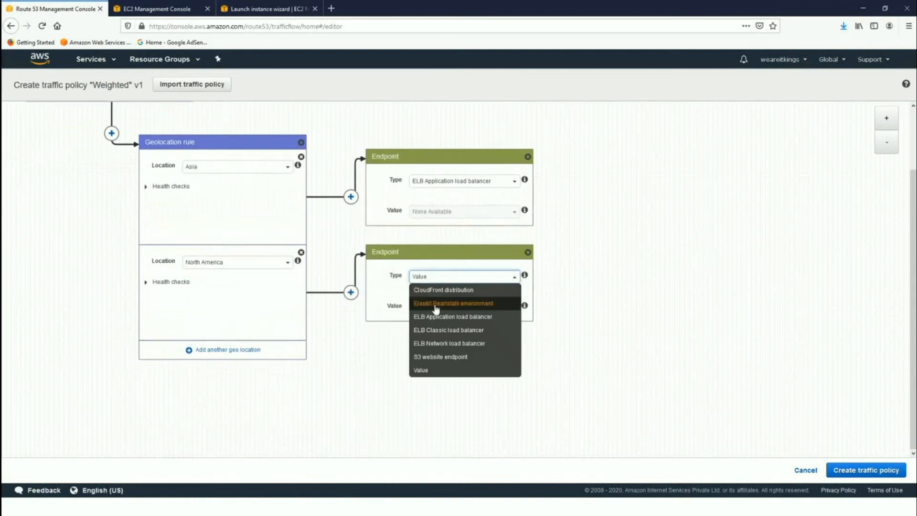
pyautogui.click(434, 317)
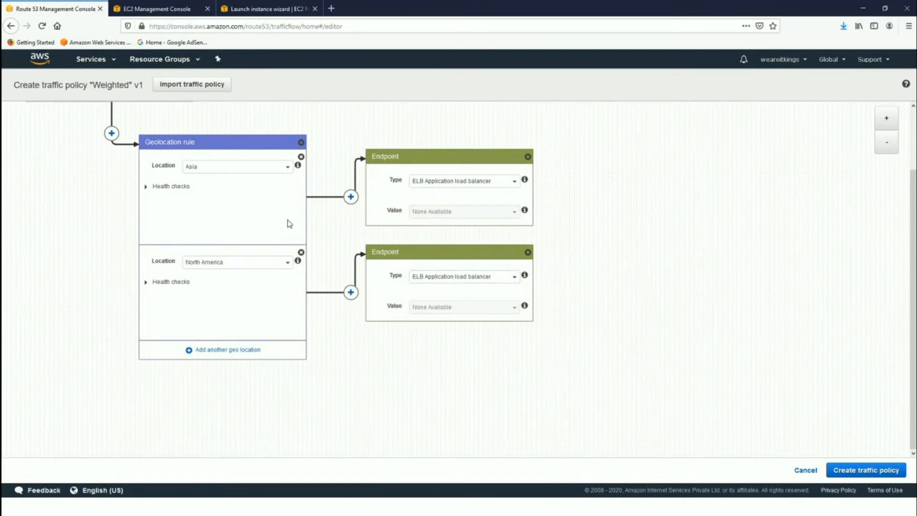
# Delete the geolocation rule with its endpoints and connect the start point to a latency rule
pyautogui.click(301, 145)
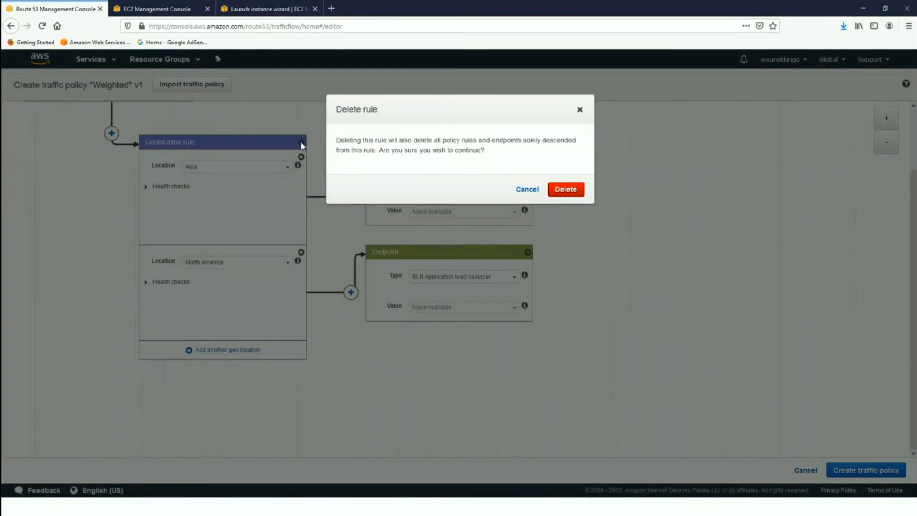
pyautogui.click(565, 189)
pyautogui.click(110, 219)
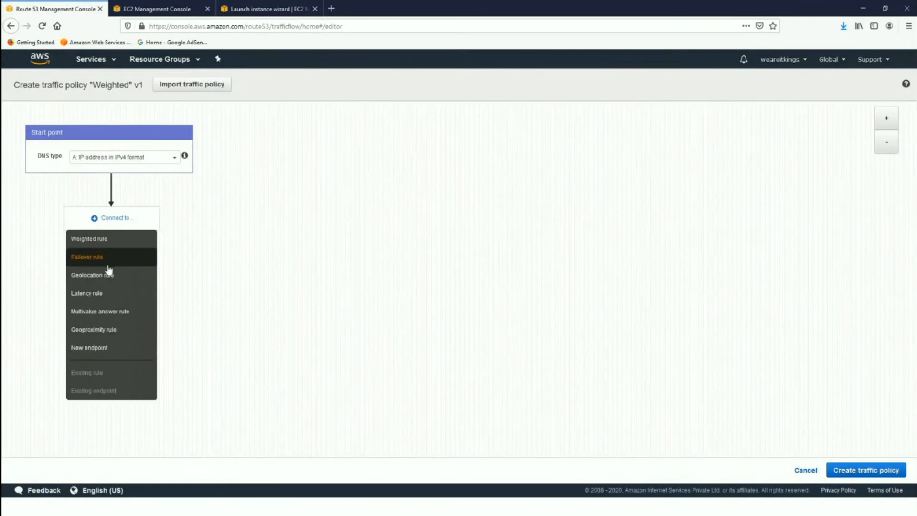
pyautogui.click(91, 293)
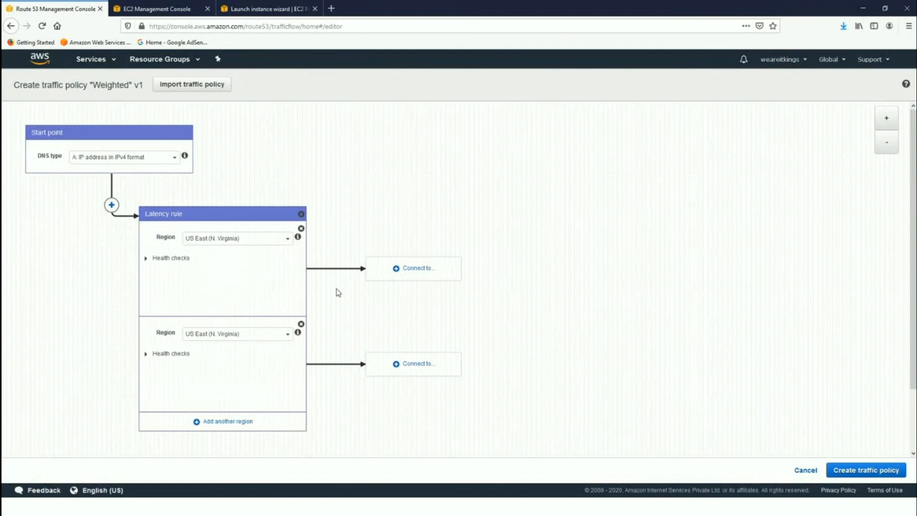
# Connect the latency rule's first branch to a new endpoint and set the second branch's region to Asia Pacific (Mumbai)
pyautogui.click(408, 270)
pyautogui.click(411, 397)
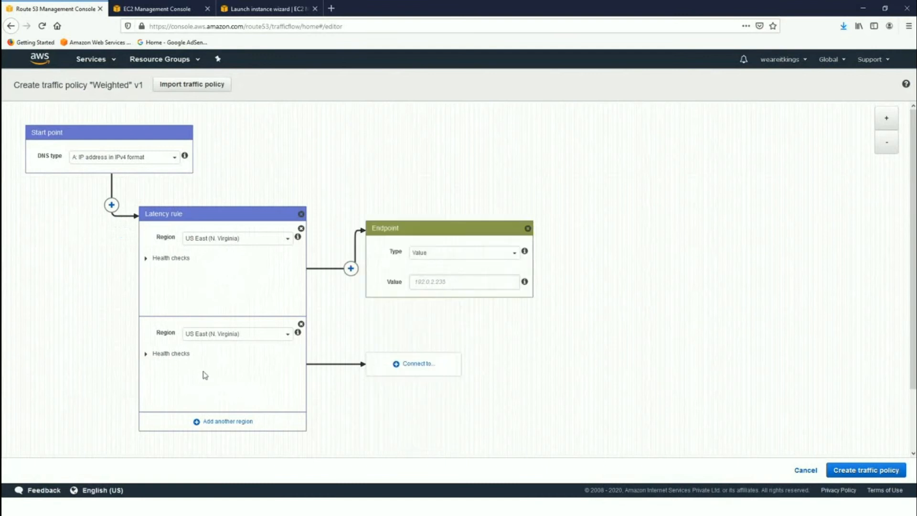
pyautogui.click(211, 336)
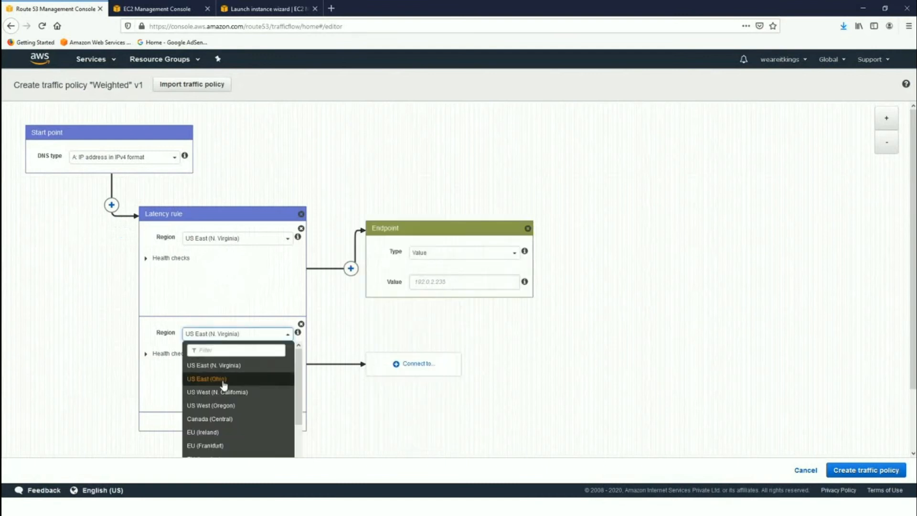
pyautogui.scroll(-3, 234, 425)
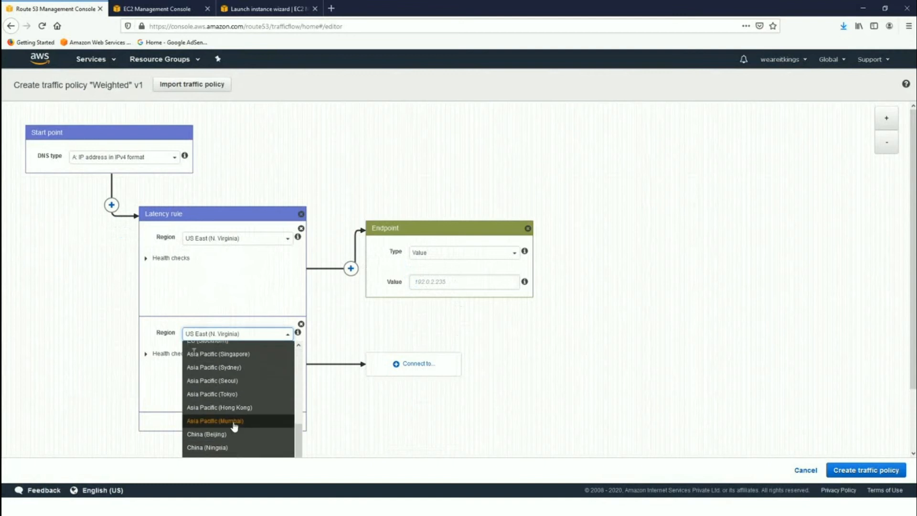
pyautogui.click(234, 422)
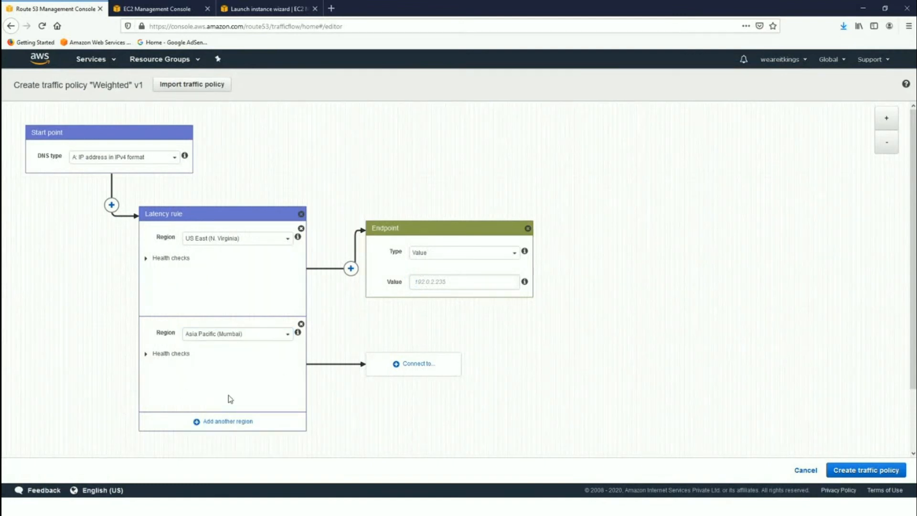
pyautogui.click(420, 364)
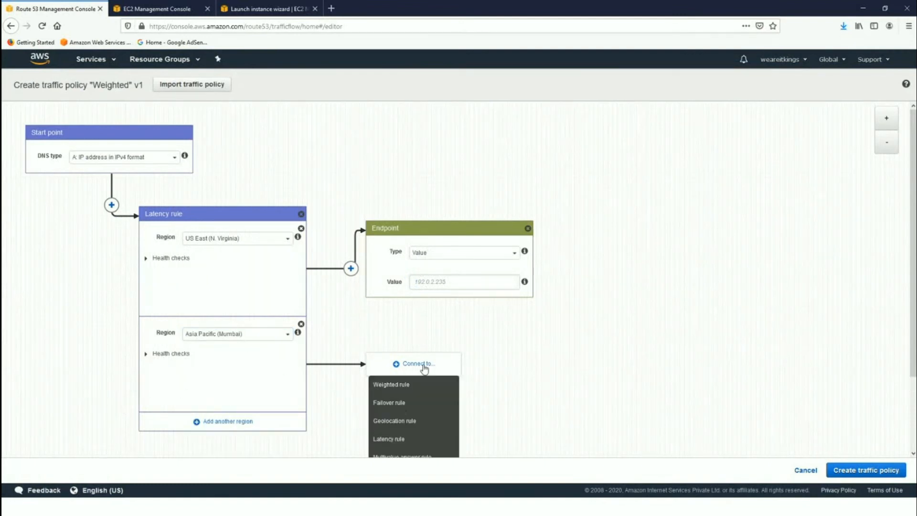
pyautogui.click(527, 347)
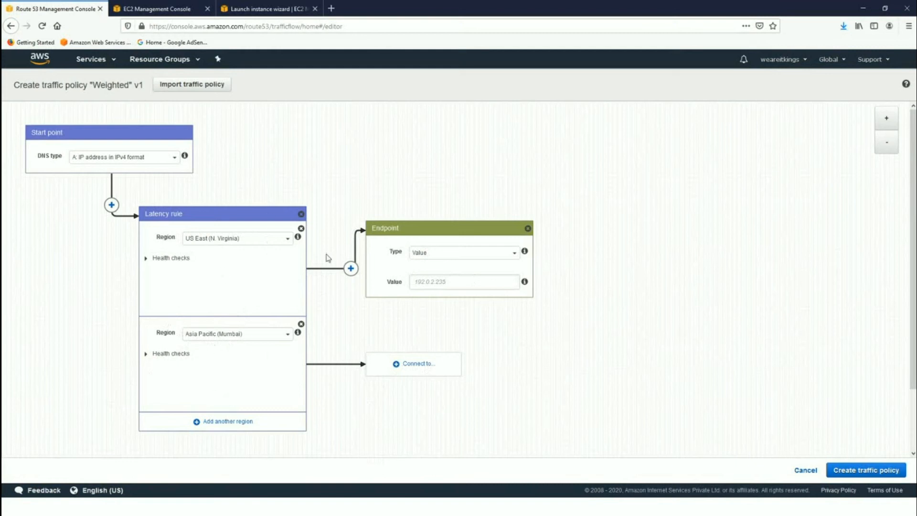
# Delete the latency rule with its endpoint and connect the start point to a multivalue answer rule
pyautogui.click(300, 214)
pyautogui.click(564, 188)
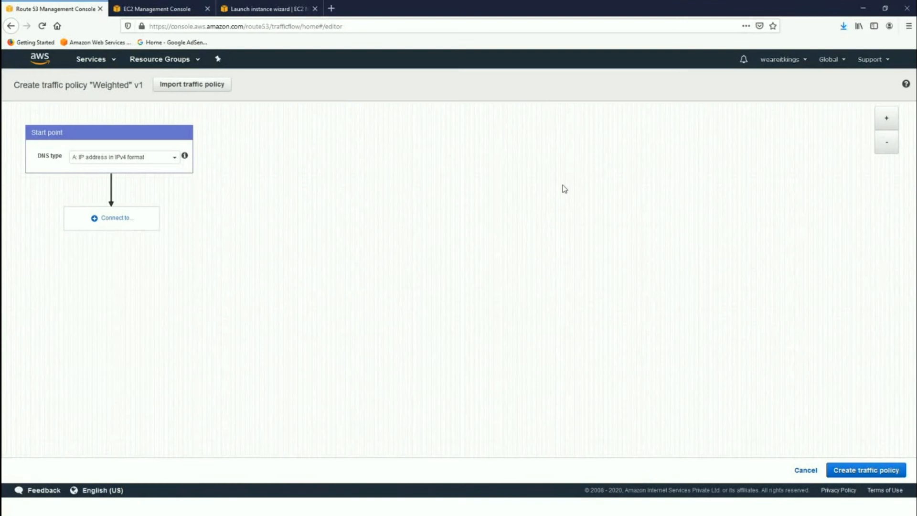
pyautogui.click(111, 218)
pyautogui.click(108, 312)
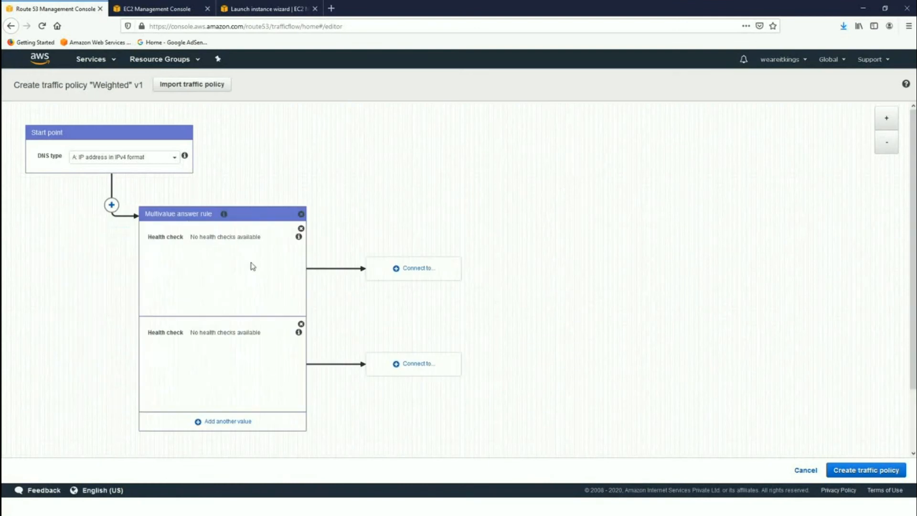
# Connect both branches of the multivalue answer rule to new endpoints and add a third value to the rule
pyautogui.click(418, 269)
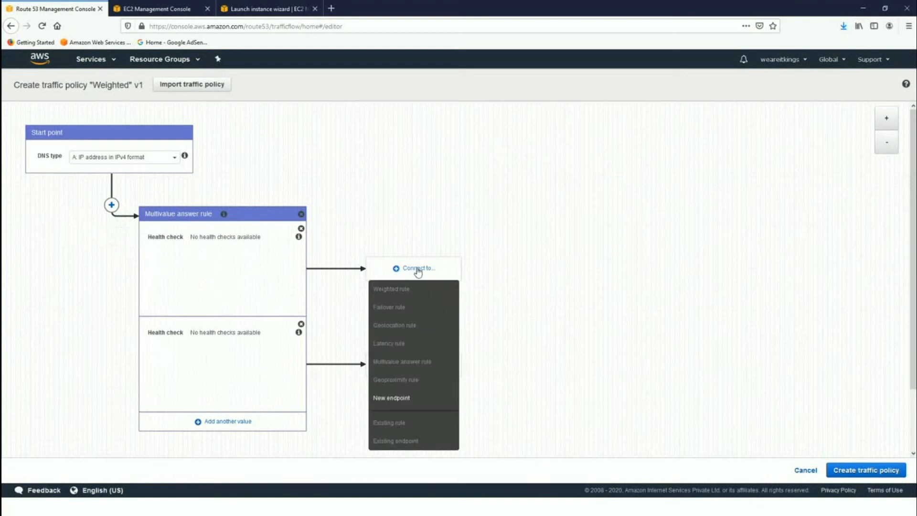
pyautogui.click(393, 400)
pyautogui.click(411, 272)
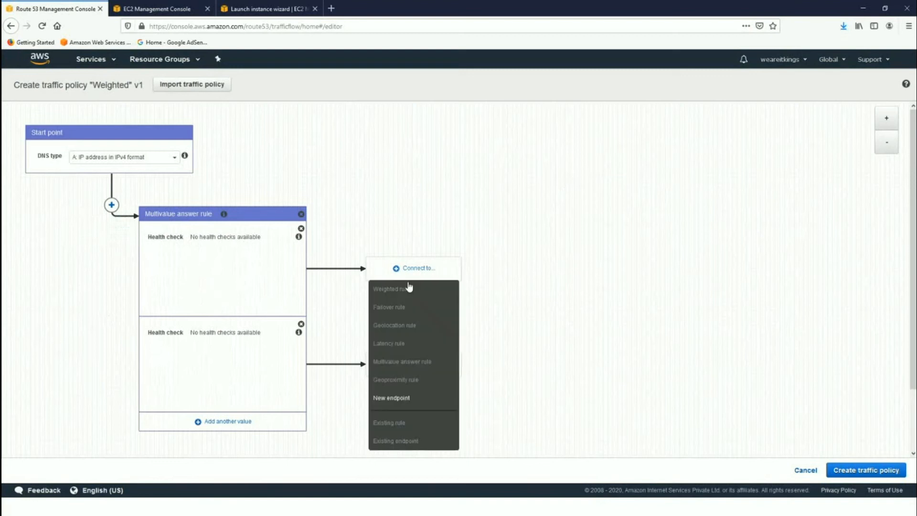
pyautogui.click(389, 401)
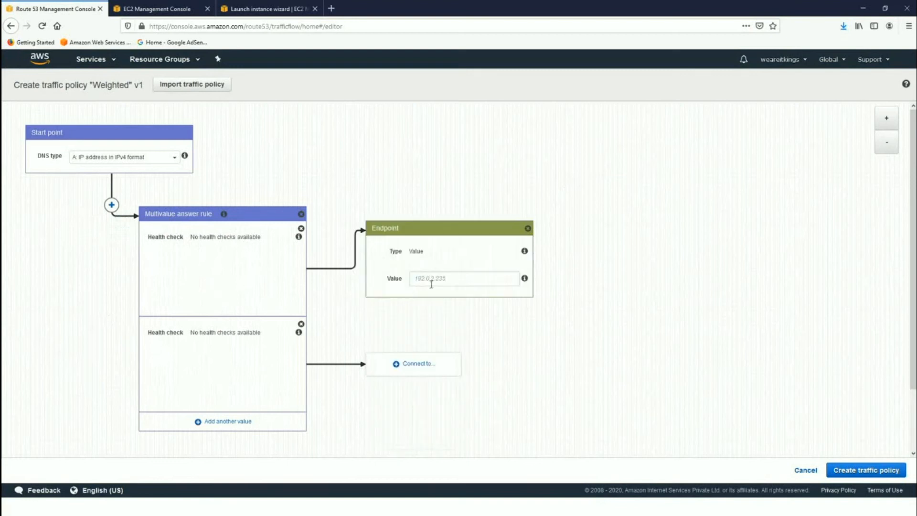
pyautogui.click(418, 364)
pyautogui.scroll(-1, 416, 410)
pyautogui.scroll(-2, 410, 420)
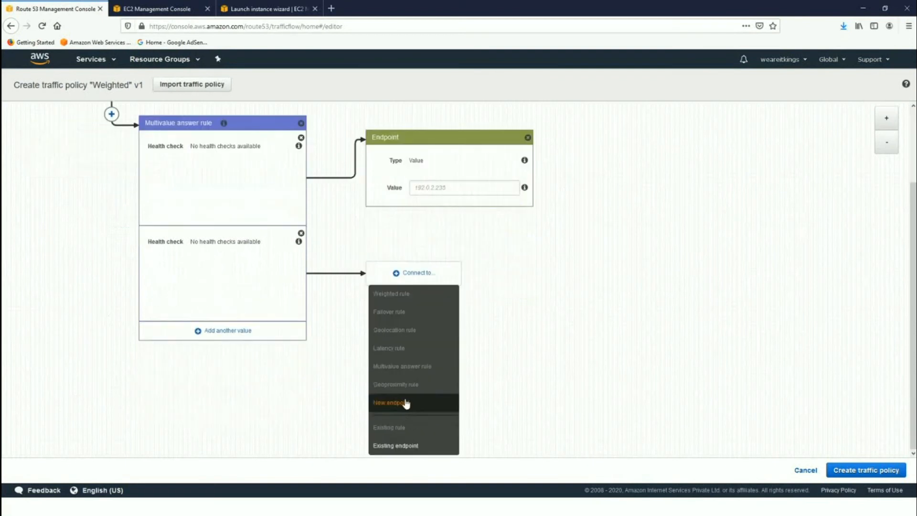
pyautogui.click(406, 404)
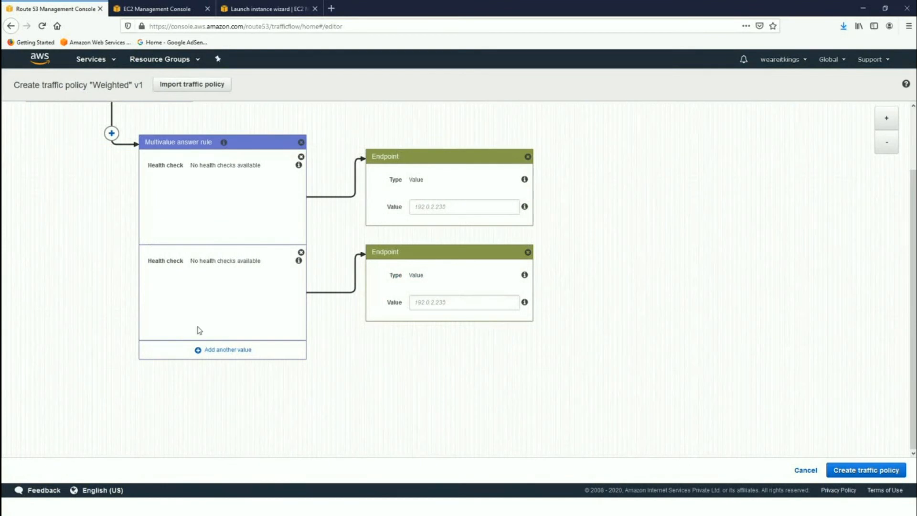
pyautogui.click(223, 352)
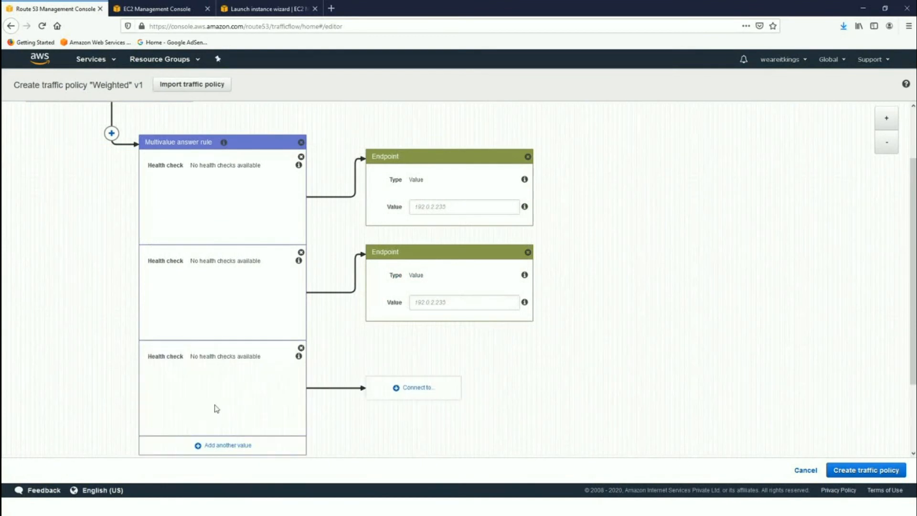
# Delete the multivalue answer rule with its endpoints and connect the start point to a geoproximity rule
pyautogui.scroll(3, 198, 262)
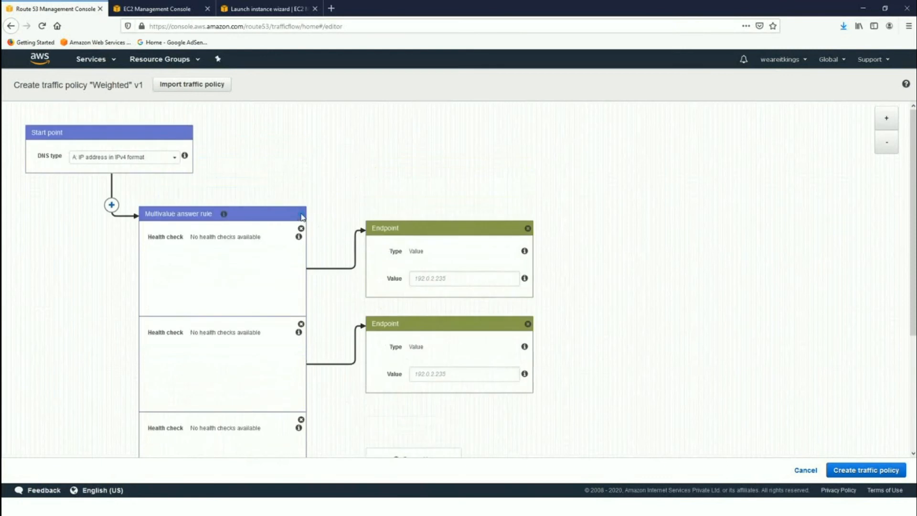
pyautogui.click(301, 214)
pyautogui.click(566, 189)
pyautogui.click(112, 220)
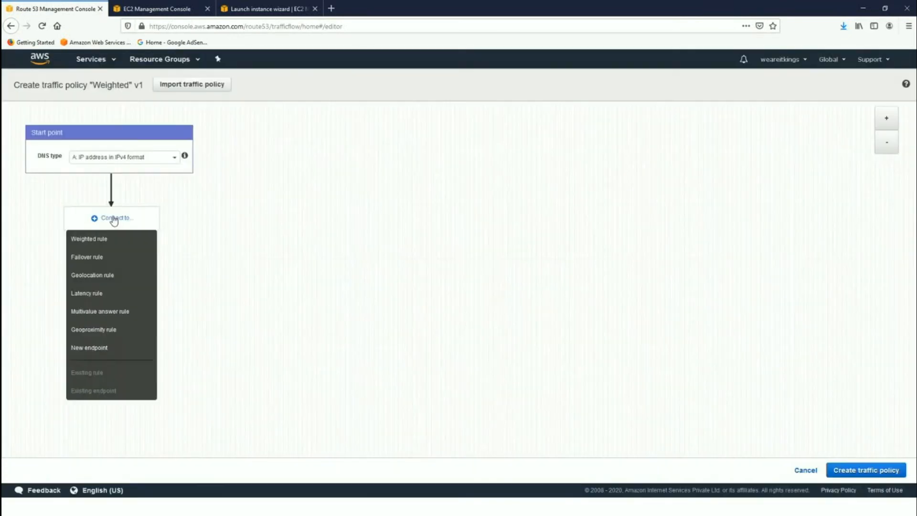
pyautogui.click(99, 329)
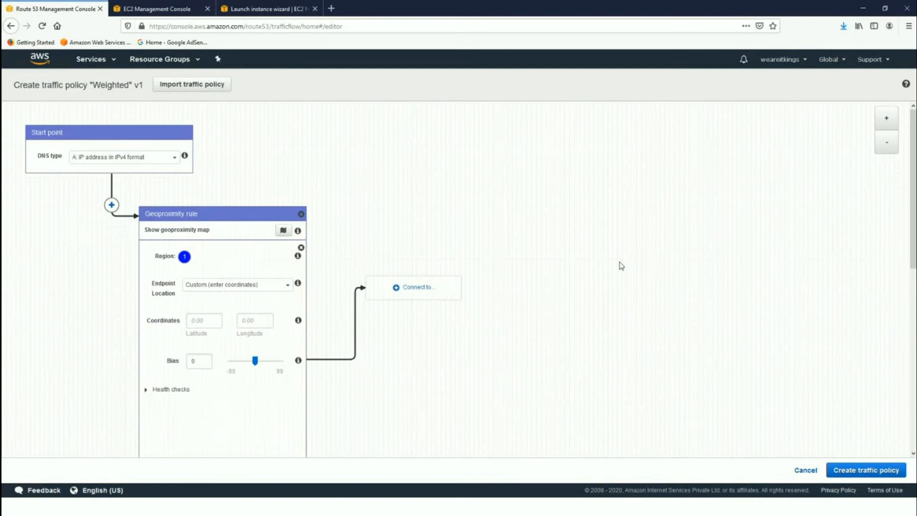
# View the endpoint location options for region 1 of the geoproximity rule, keeping the custom coordinates option
pyautogui.scroll(-2, 549, 272)
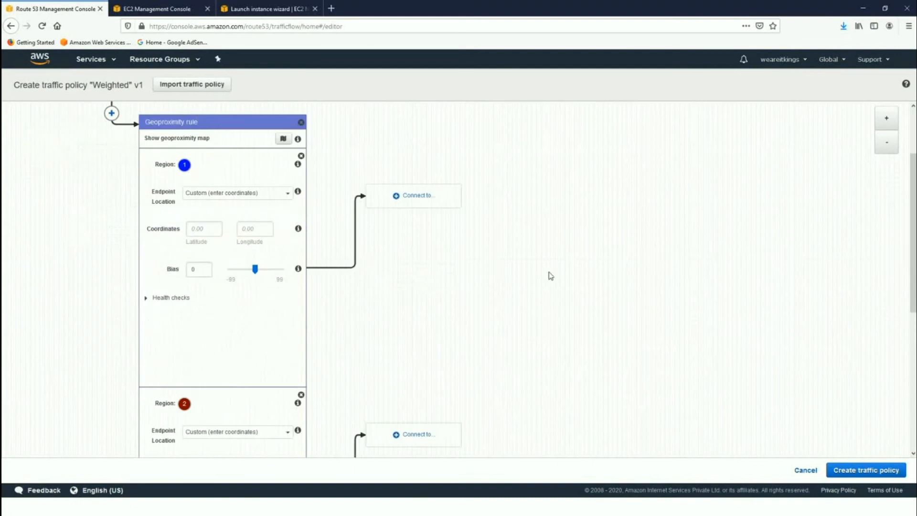
pyautogui.click(242, 194)
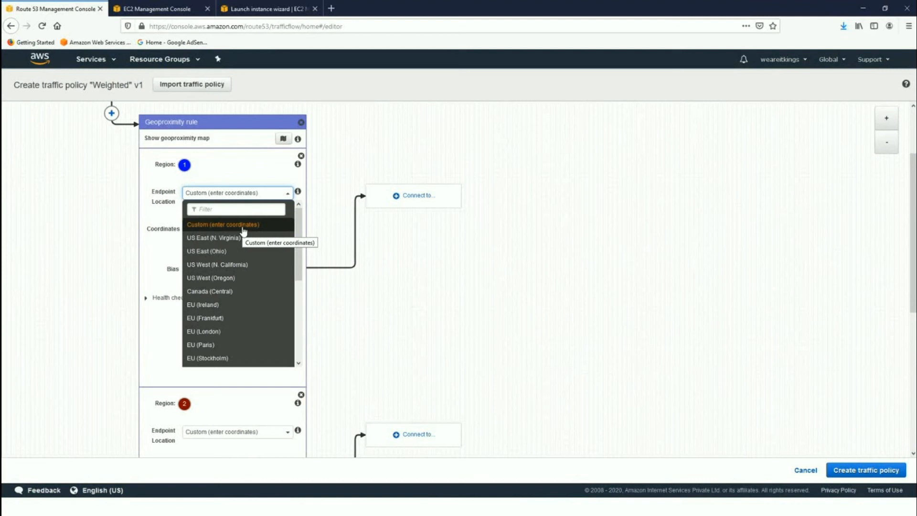
pyautogui.click(68, 211)
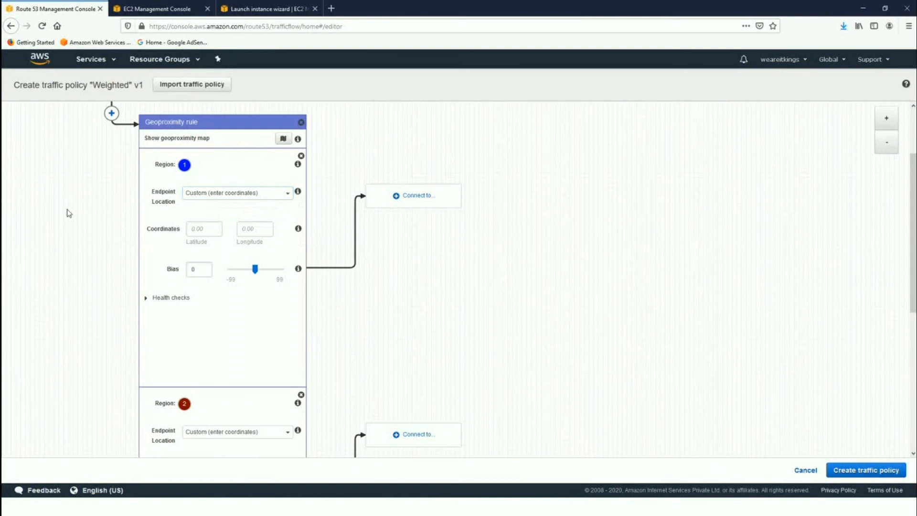
# Set the endpoint location of region 1 in the geoproximity rule to US East (N. Virginia)
pyautogui.click(219, 193)
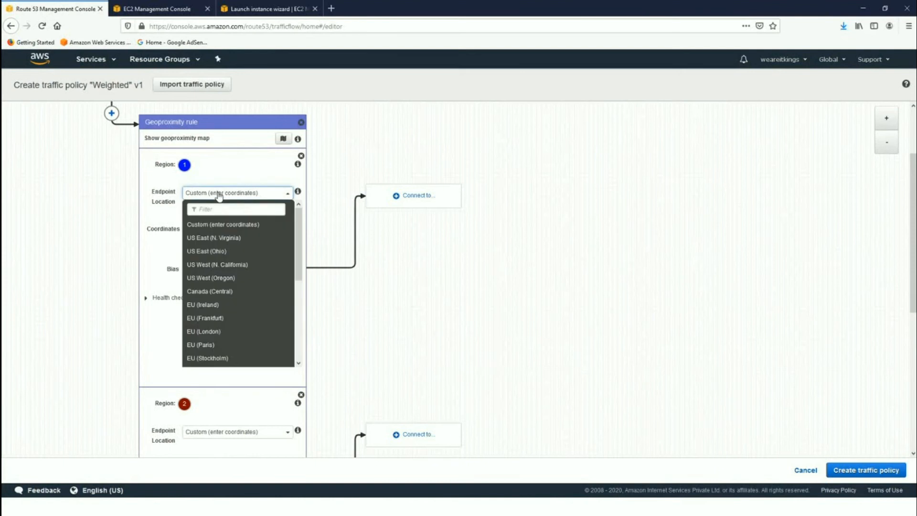
pyautogui.click(306, 165)
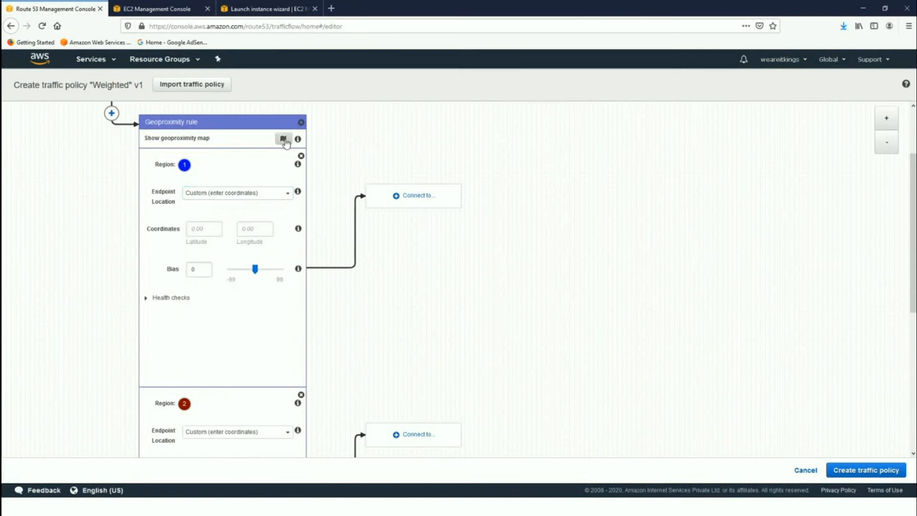
pyautogui.click(220, 195)
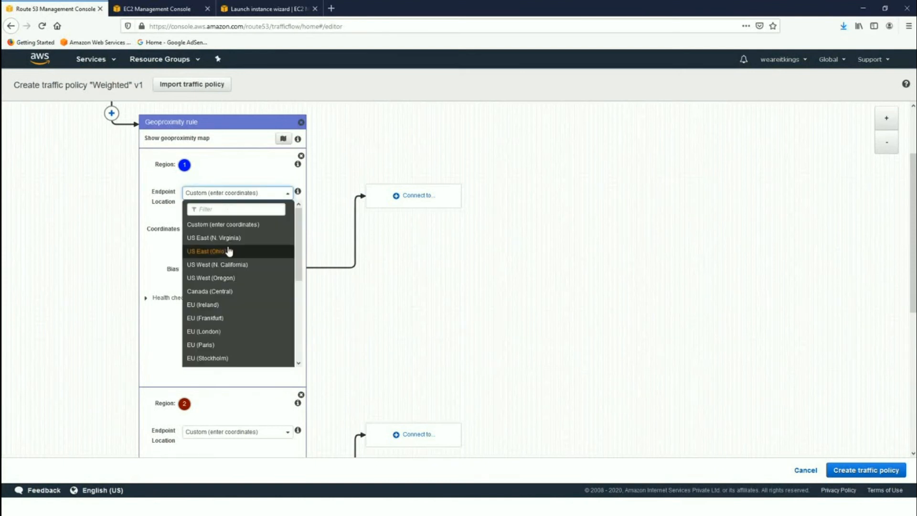
pyautogui.scroll(-4, 241, 335)
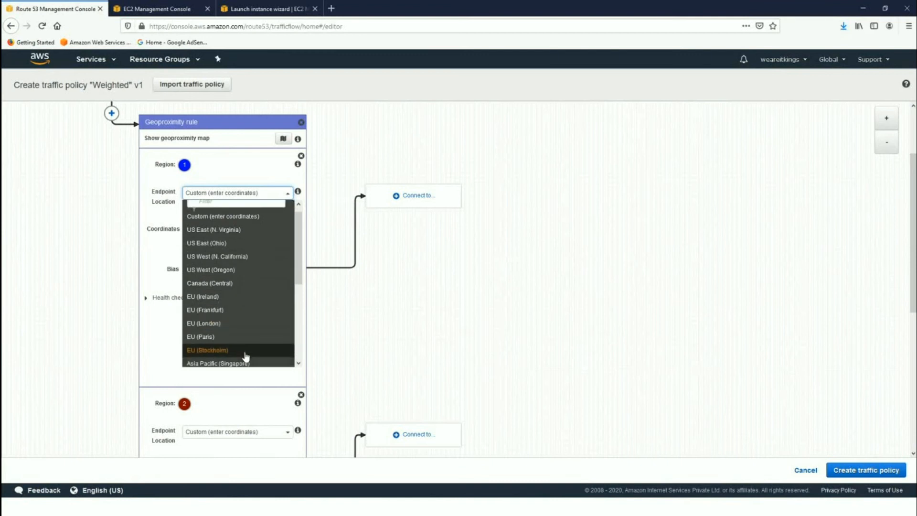
pyautogui.scroll(4, 241, 301)
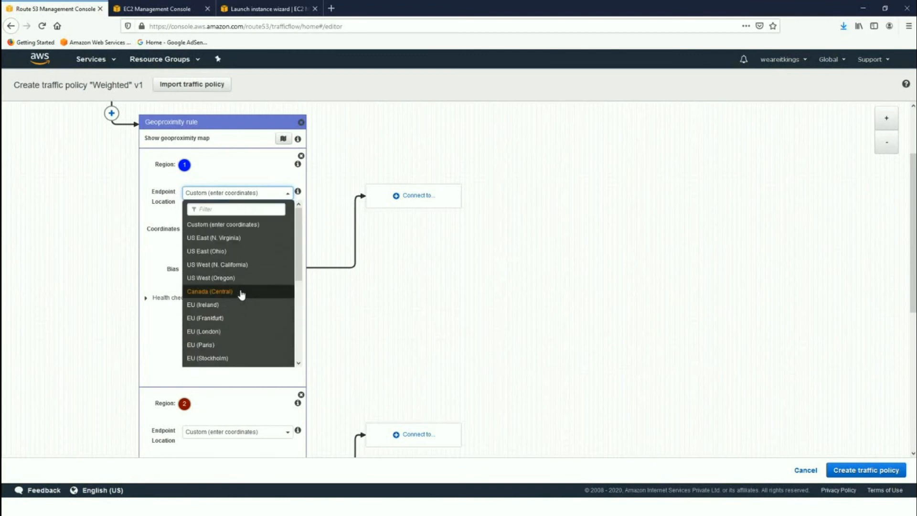
pyautogui.click(239, 244)
# Set the endpoint location of region 2 in the geoproximity rule to Asia Pacific (Mumbai)
pyautogui.scroll(-4, 251, 309)
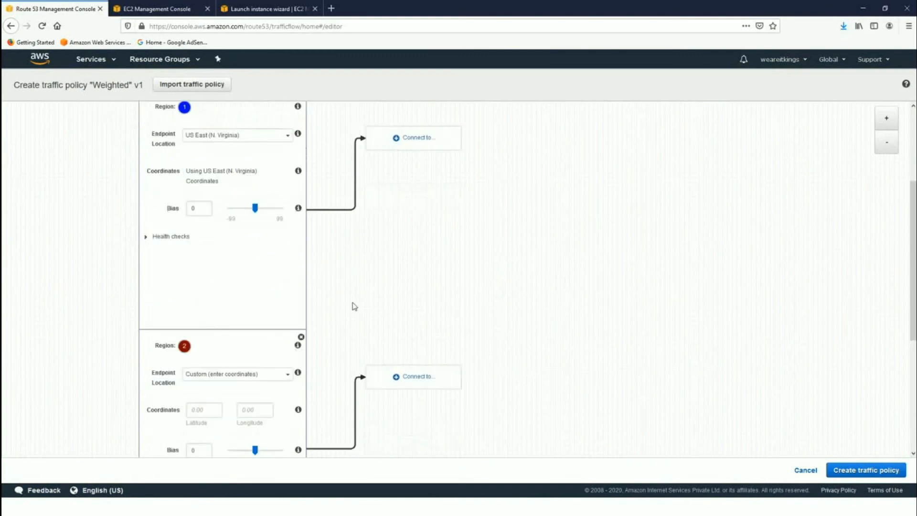
pyautogui.click(218, 249)
pyautogui.scroll(-6, 243, 335)
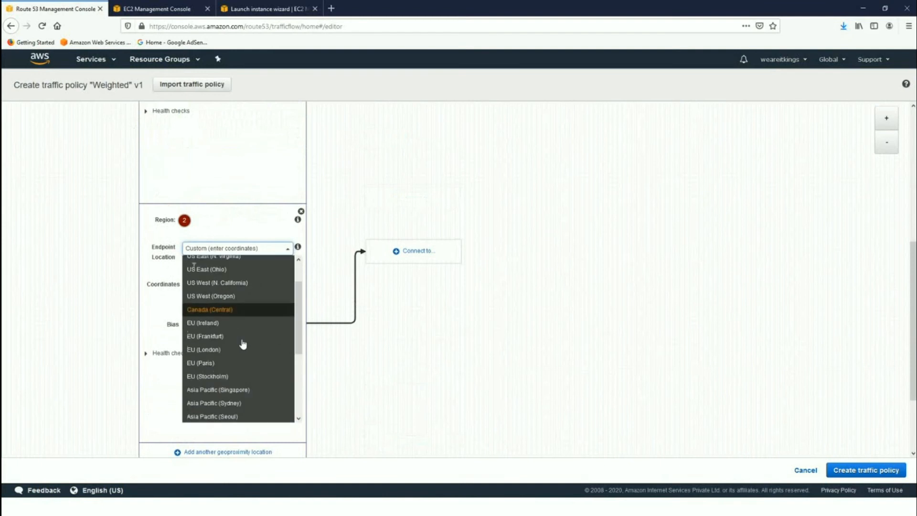
pyautogui.scroll(-2, 223, 366)
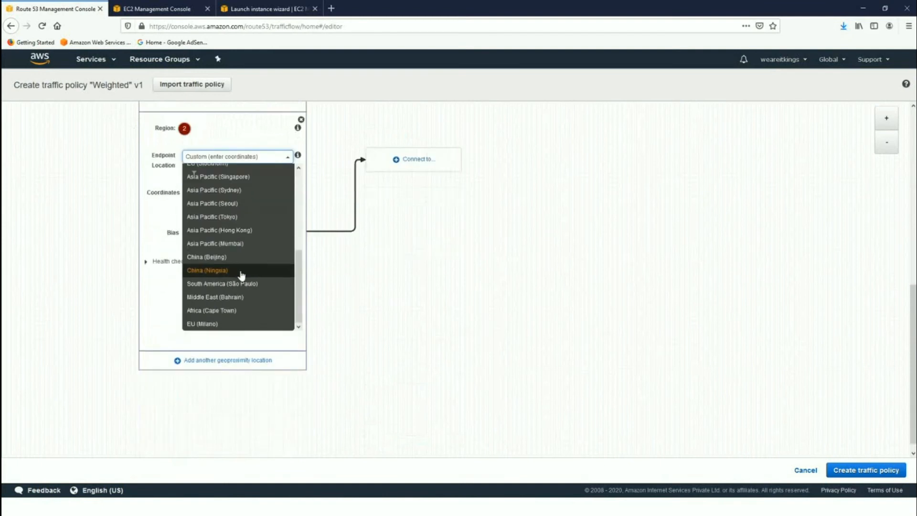
pyautogui.click(237, 244)
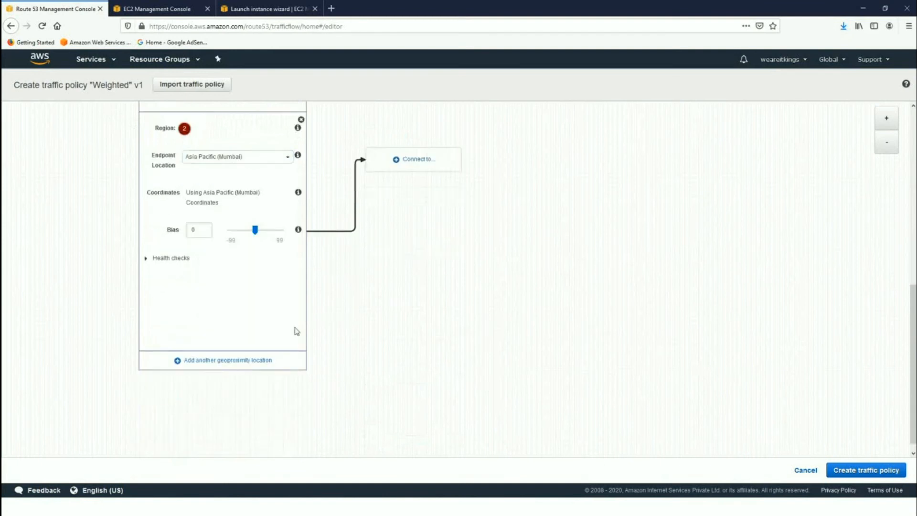
# Add a third geoproximity location to the rule and set its endpoint location to EU (Milano)
pyautogui.click(227, 357)
pyautogui.click(258, 156)
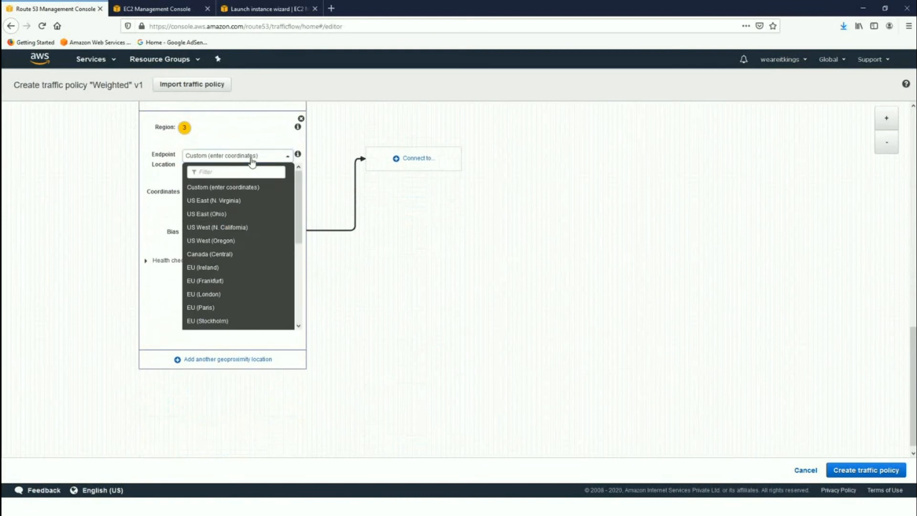
pyautogui.scroll(-6, 243, 287)
pyautogui.click(220, 315)
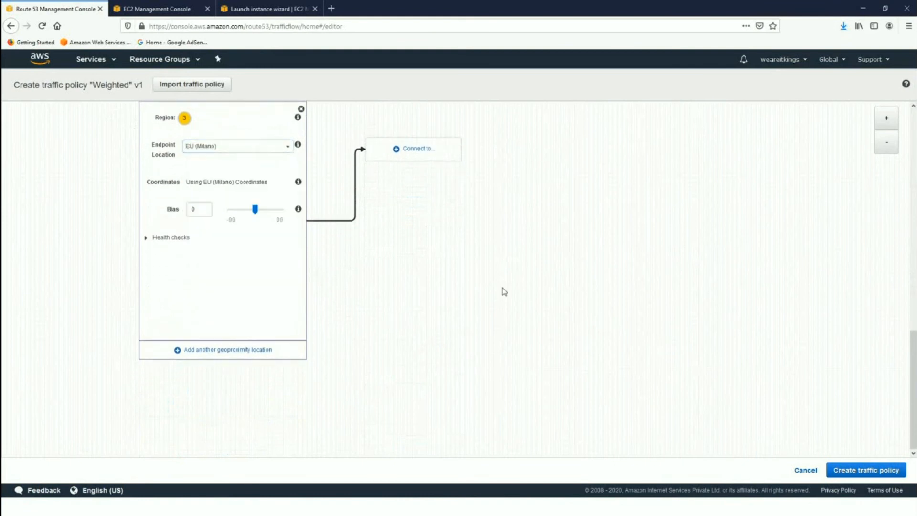
# Show the geoproximity map for the rule and compare its areas with the configured regions
pyautogui.scroll(10, 493, 291)
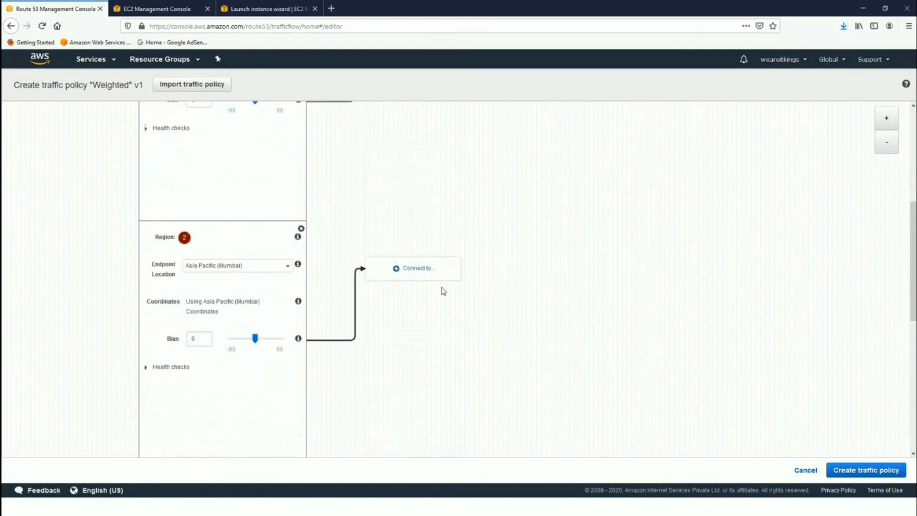
pyautogui.scroll(3, 289, 117)
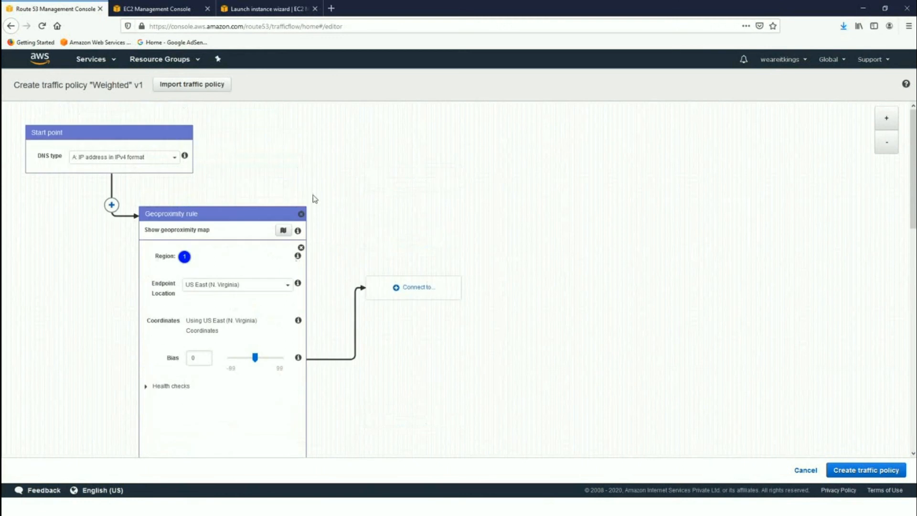
pyautogui.click(283, 231)
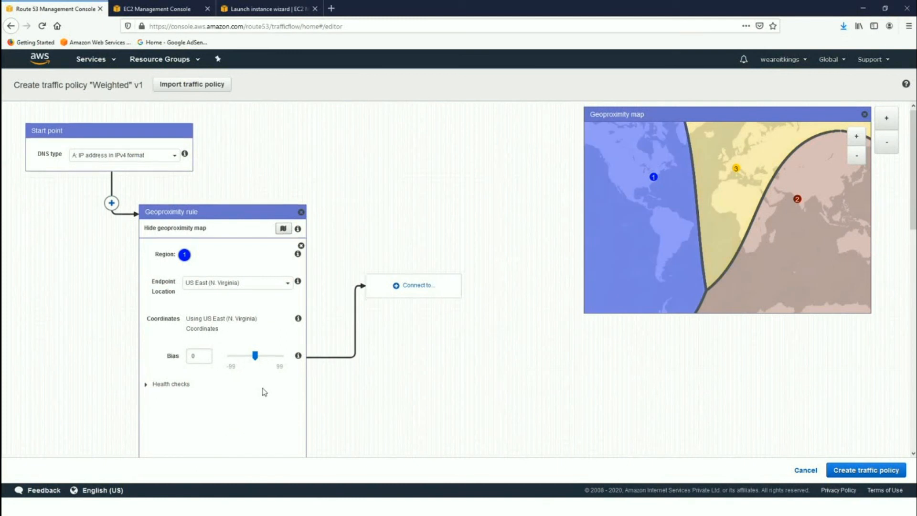
pyautogui.scroll(-5, 263, 390)
pyautogui.scroll(8, 264, 392)
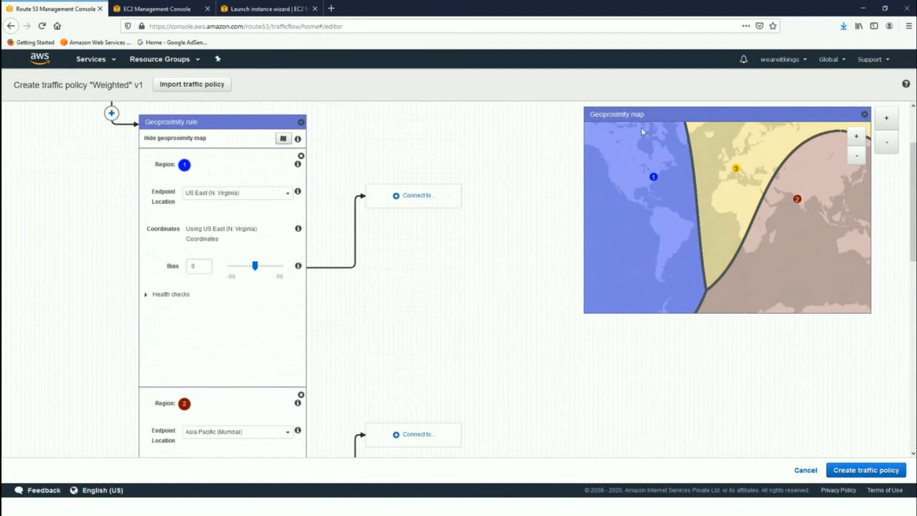
# Connect region 1 of the geoproximity rule to a new endpoint of type S3 website endpoint
pyautogui.click(420, 196)
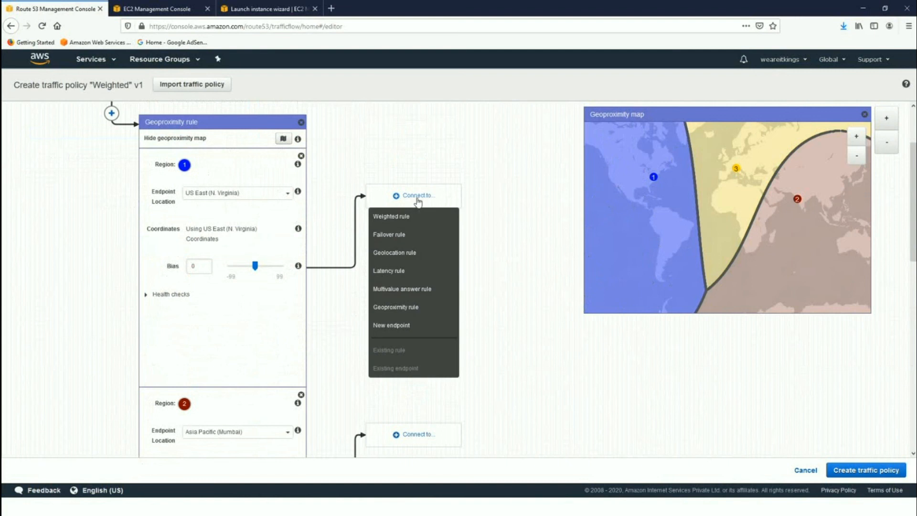
pyautogui.click(394, 323)
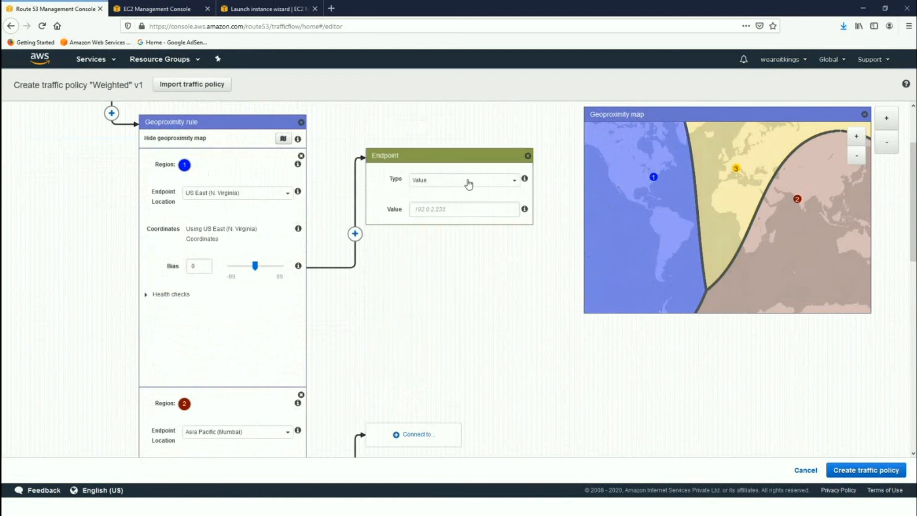
pyautogui.click(469, 184)
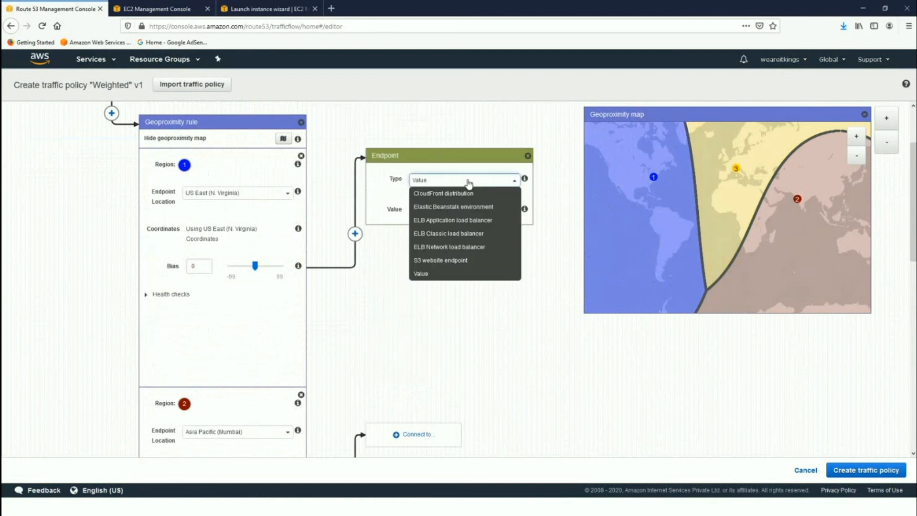
pyautogui.click(436, 260)
# Connect region 2 of the geoproximity rule, Asia Pacific (Mumbai), to a new endpoint
pyautogui.scroll(-4, 475, 298)
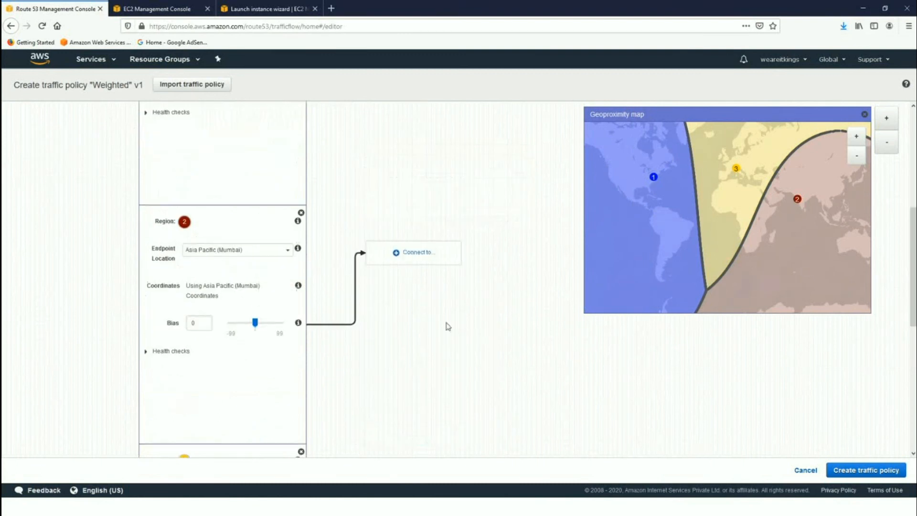
pyautogui.click(409, 256)
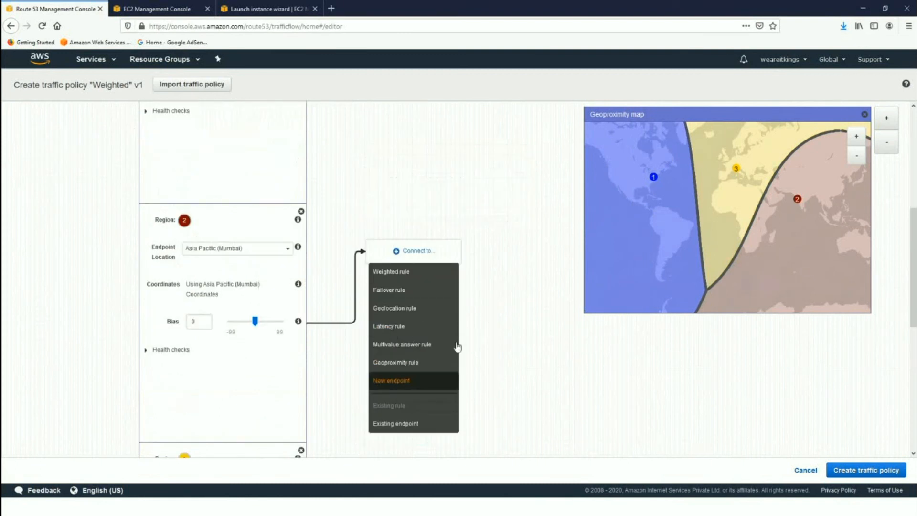
pyautogui.click(449, 381)
# Review how the three regions of the geoproximity rule and their endpoints correspond to the areas on the geoproximity map
pyautogui.scroll(4, 502, 340)
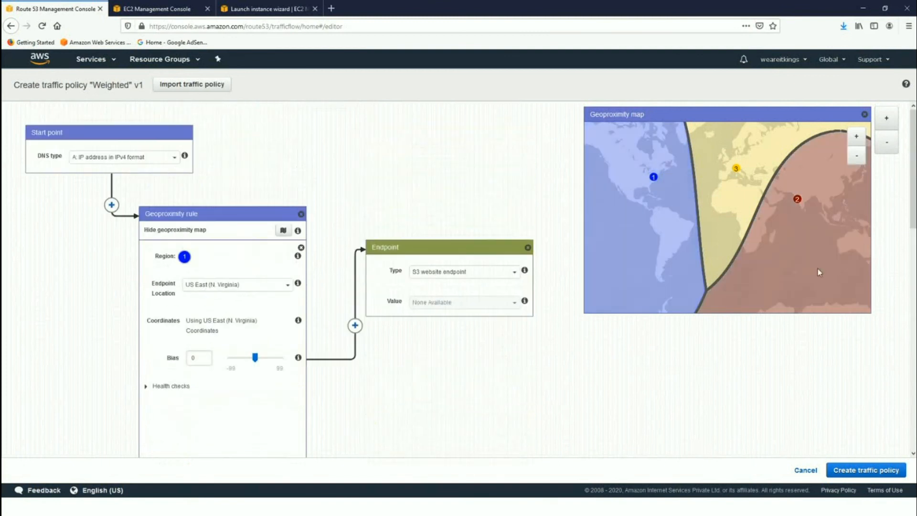
pyautogui.scroll(-8, 426, 319)
pyautogui.scroll(8, 494, 382)
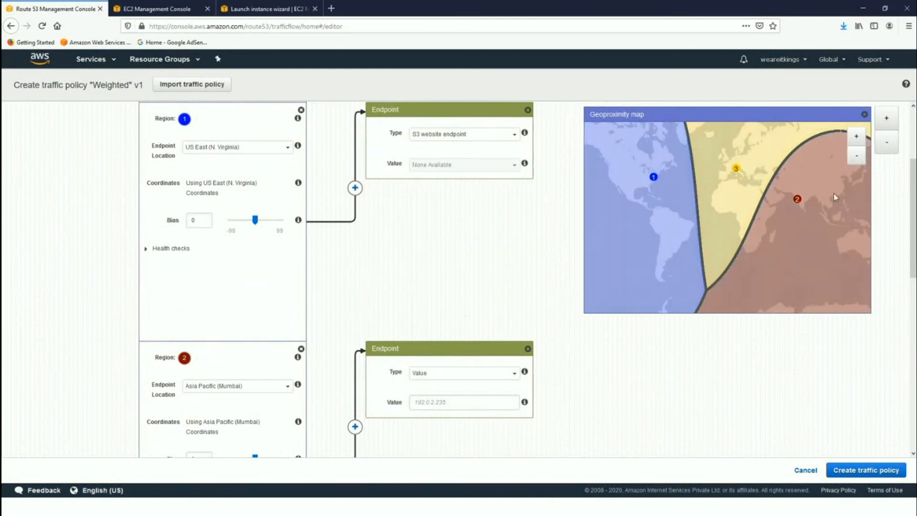
pyautogui.scroll(-1, 811, 242)
pyautogui.scroll(-5, 364, 394)
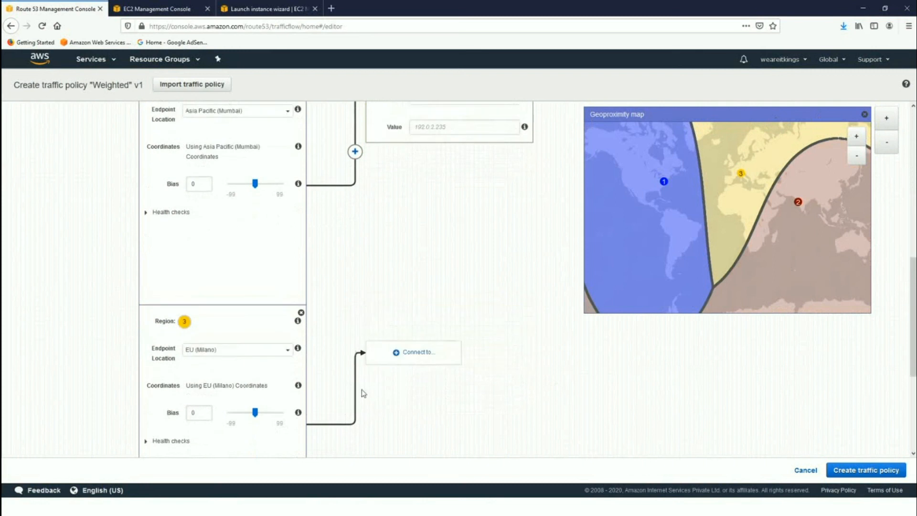
pyautogui.scroll(-3, 416, 334)
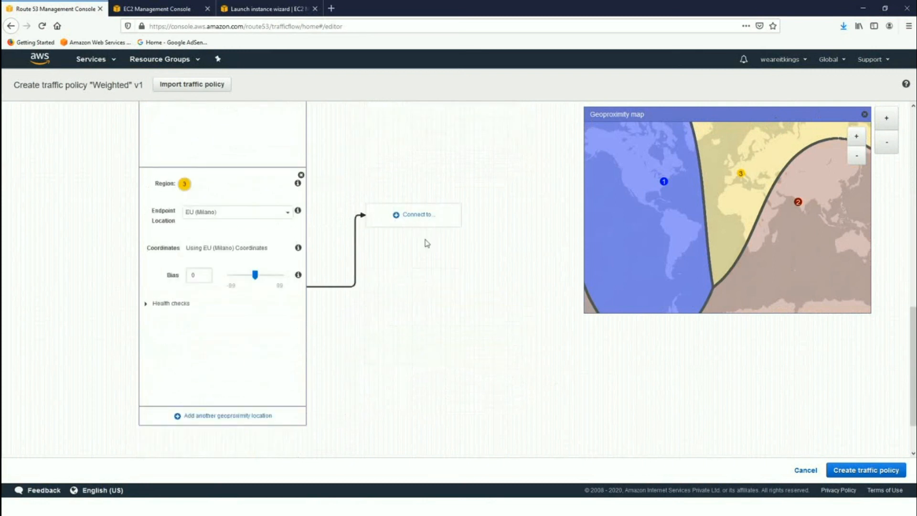
pyautogui.scroll(10, 430, 328)
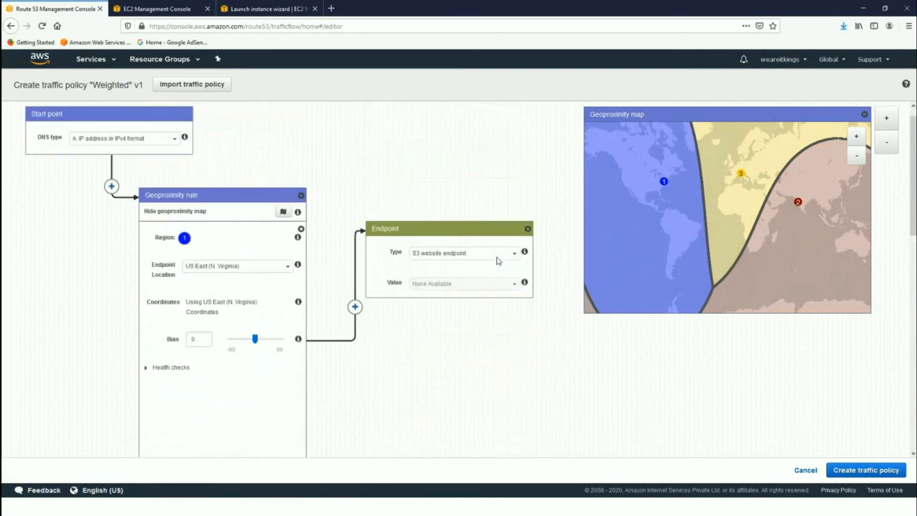
pyautogui.scroll(1, 499, 261)
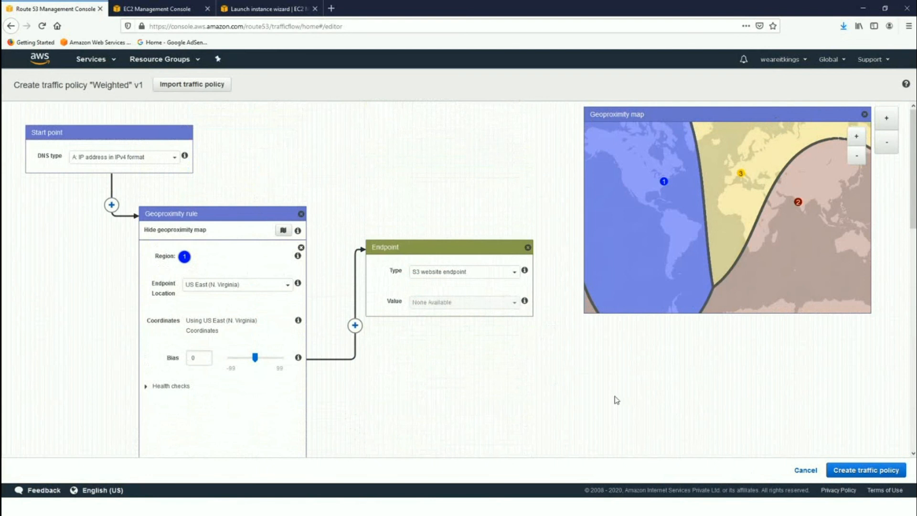
# Leave the traffic policy editor for the Route 53 dashboard and highlight the Availability monitoring heading
pyautogui.hotkey('alt', 'Tab')
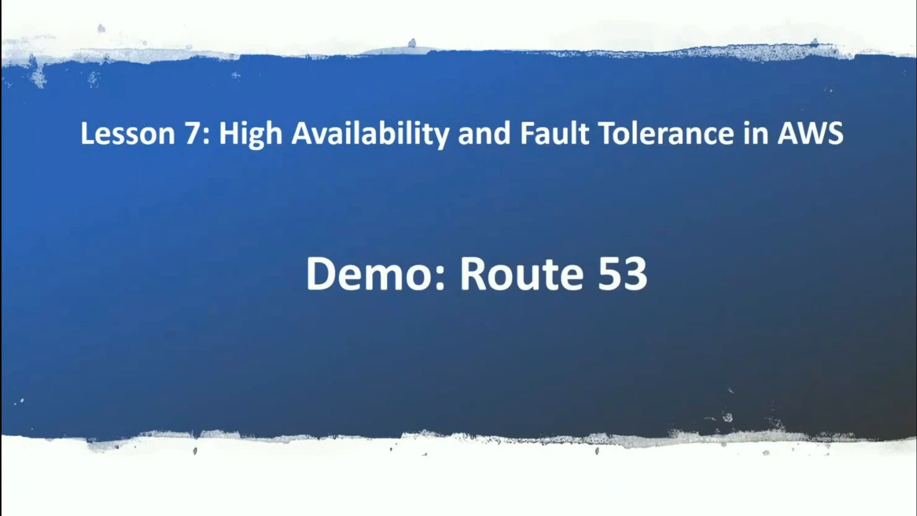
pyautogui.hotkey('alt', 'Tab')
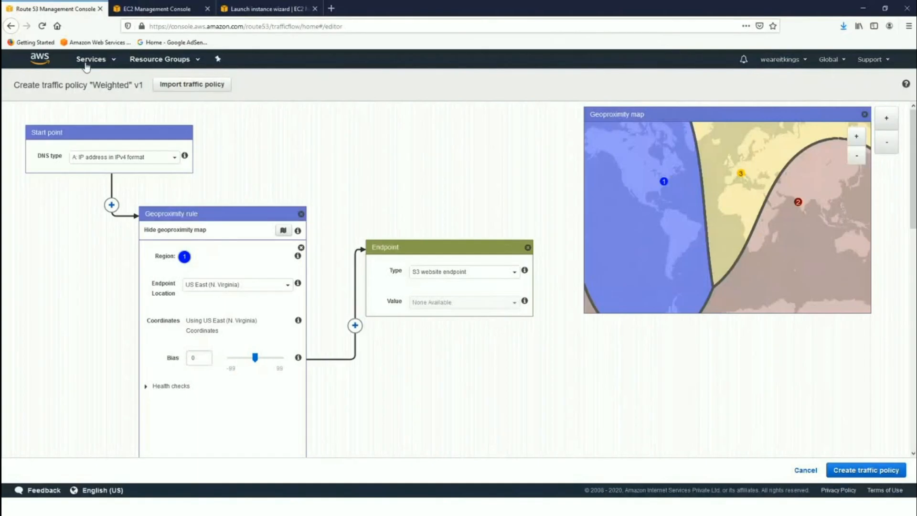
pyautogui.click(80, 64)
pyautogui.click(39, 106)
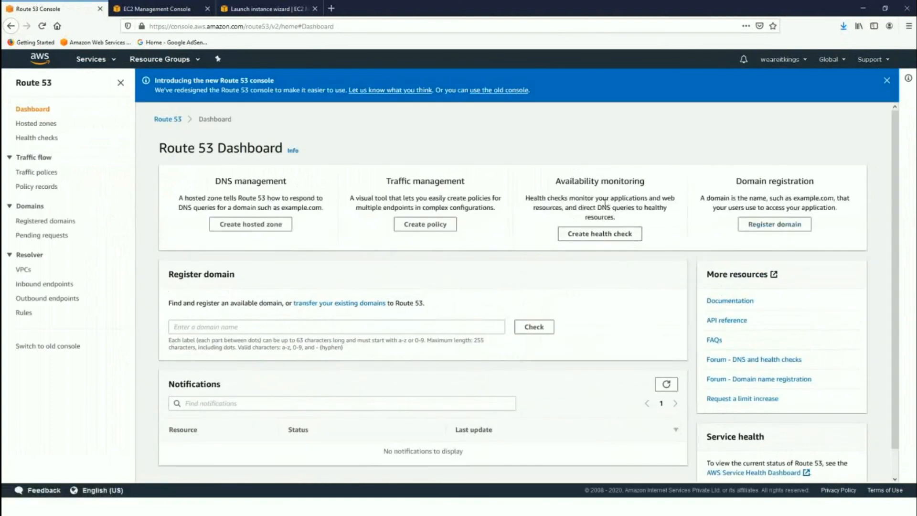
pyautogui.moveTo(558, 179); pyautogui.dragTo(645, 181)
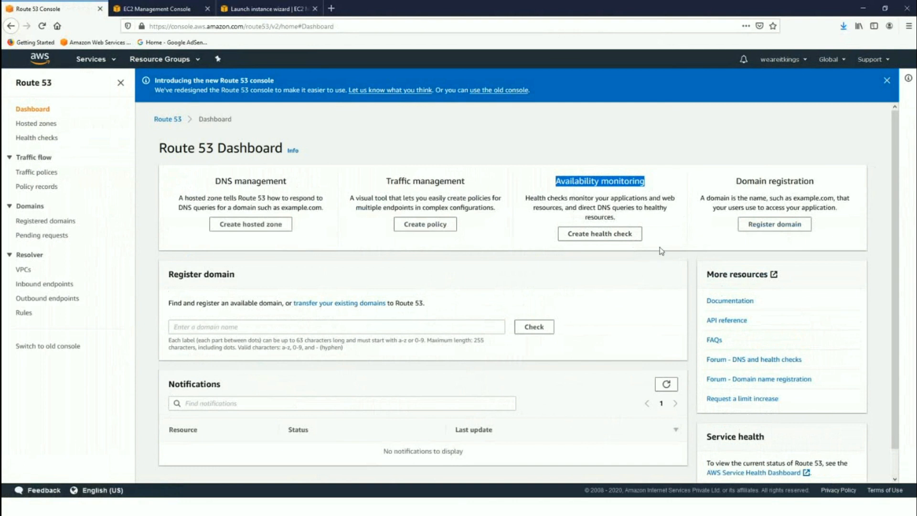
# Check the availability of the domain name itsupport and highlight the yearly price of itsupport.mobi
pyautogui.click(242, 325)
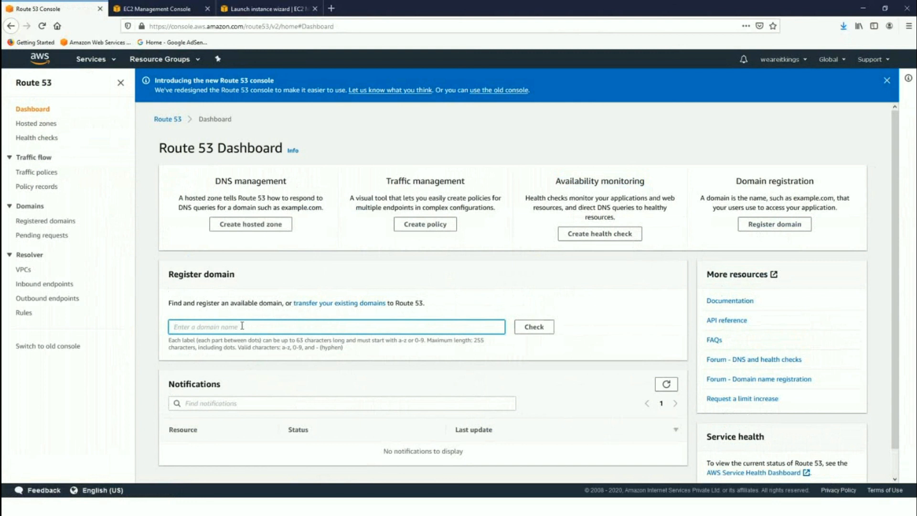
pyautogui.write('itsupport')
pyautogui.click(537, 329)
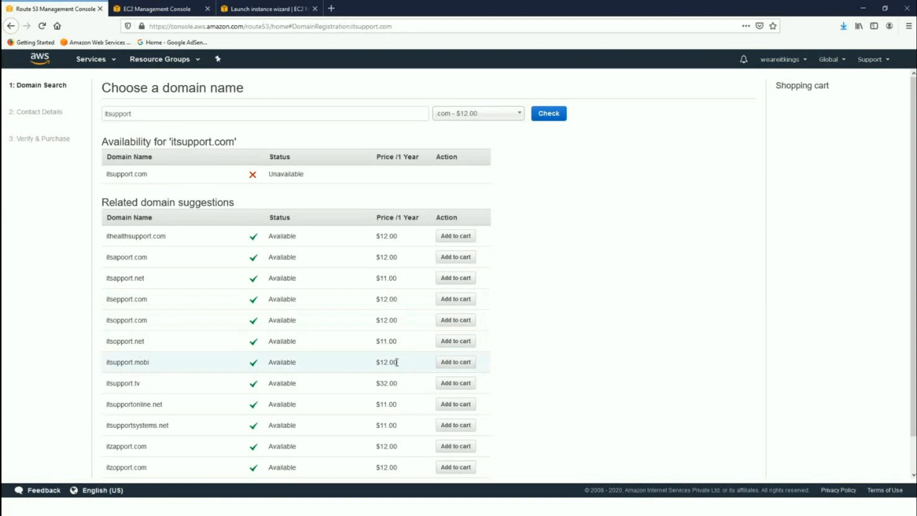
pyautogui.moveTo(397, 365); pyautogui.dragTo(371, 360)
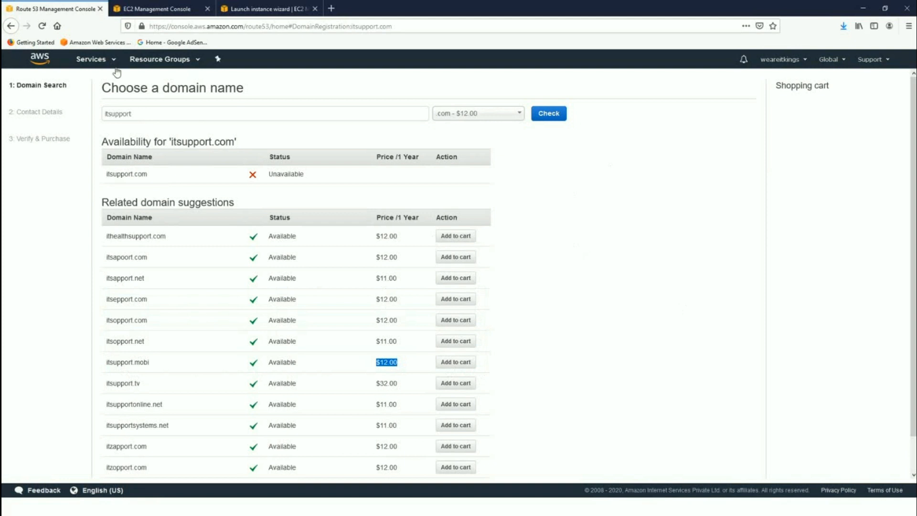
# Open the list of AWS services, then switch to the Route 53 demo slide of the Lesson 7 presentation
pyautogui.click(95, 61)
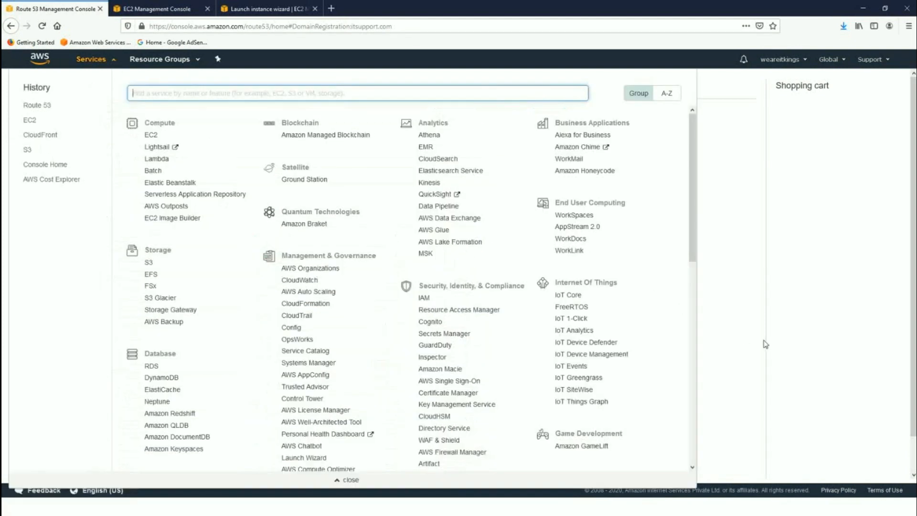
pyautogui.hotkey('alt', 'Tab')
pyautogui.hotkey('alt', 'Tab')
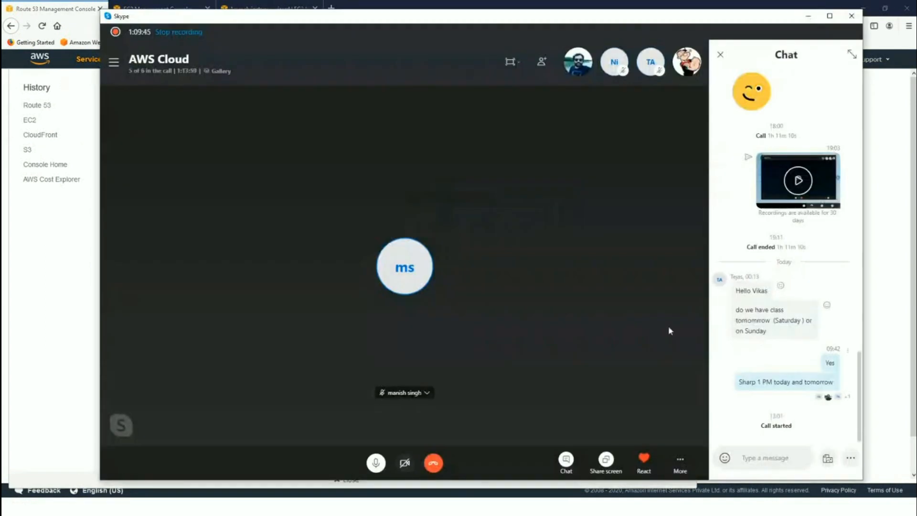
pyautogui.hotkey('alt', 'Tab')
pyautogui.hotkey('alt', 'Tab')
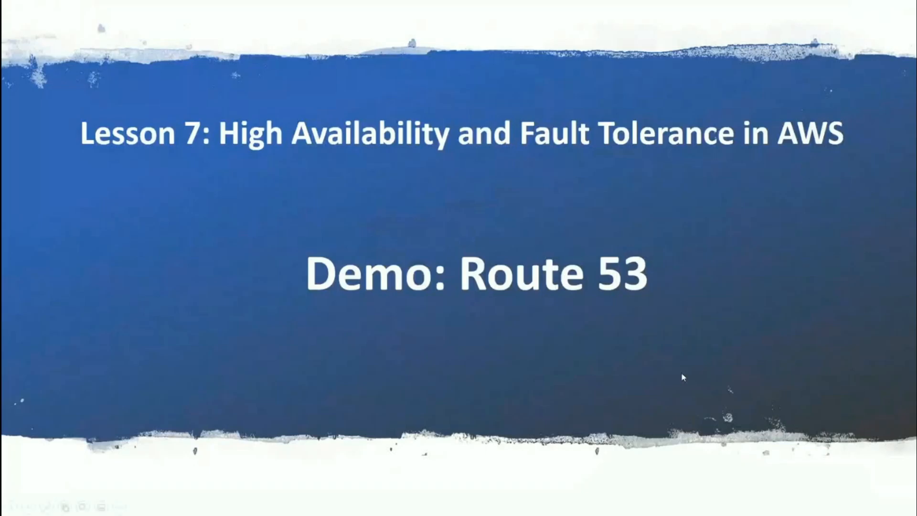